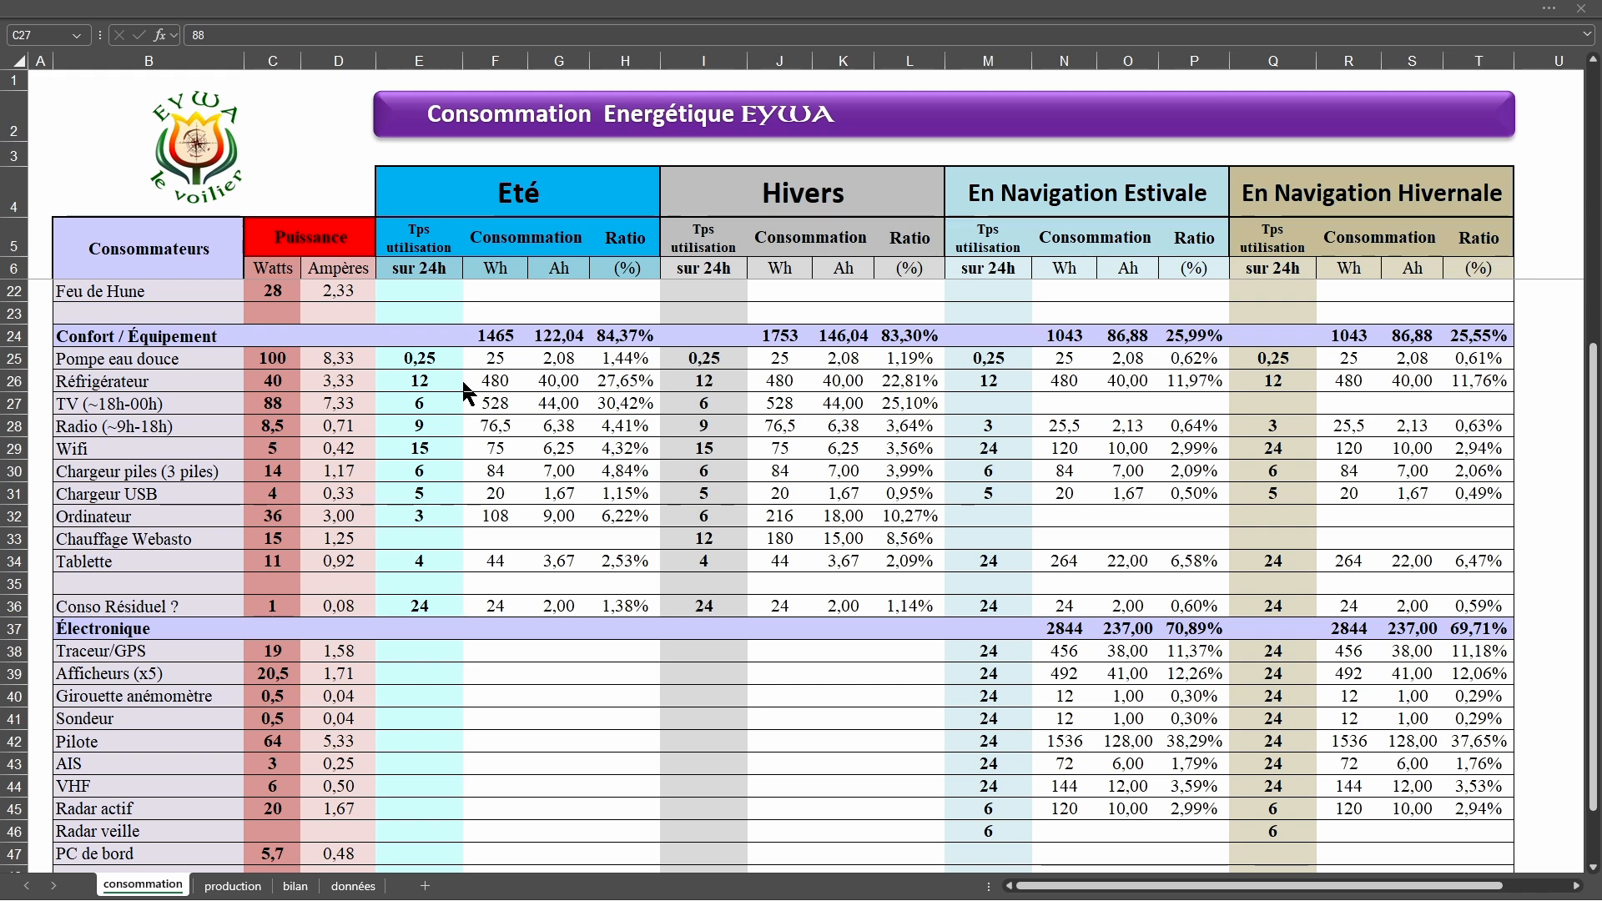
# - Look over the electronics consumers and the total consumption row on the consommation sheet
pyautogui.scroll(-3, 464, 392)
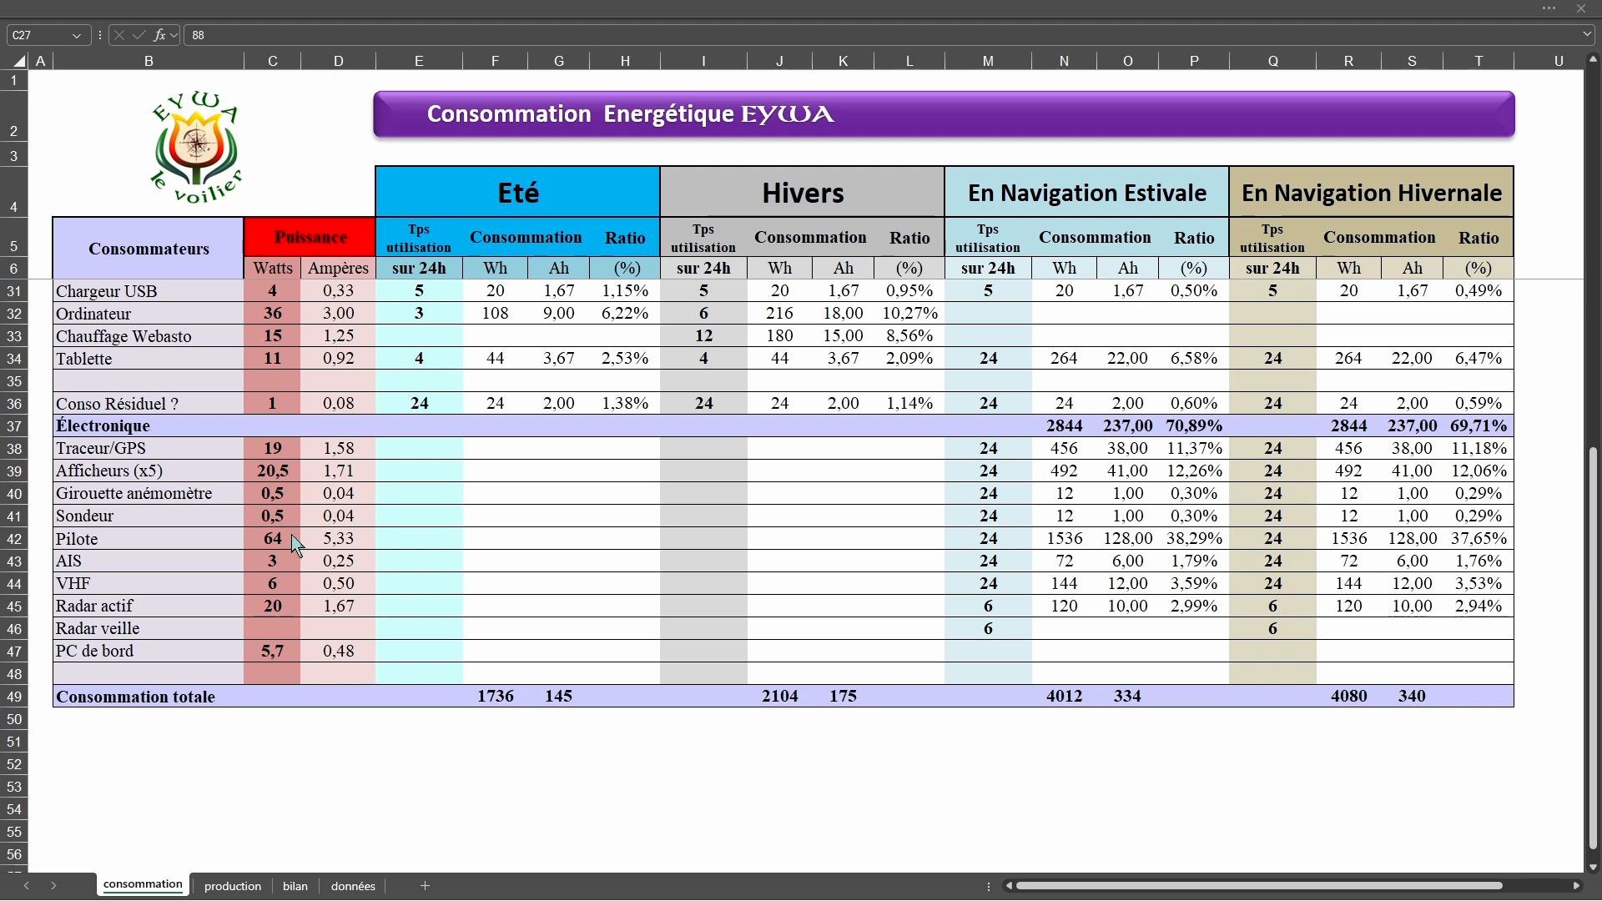
pyautogui.scroll(1, 296, 546)
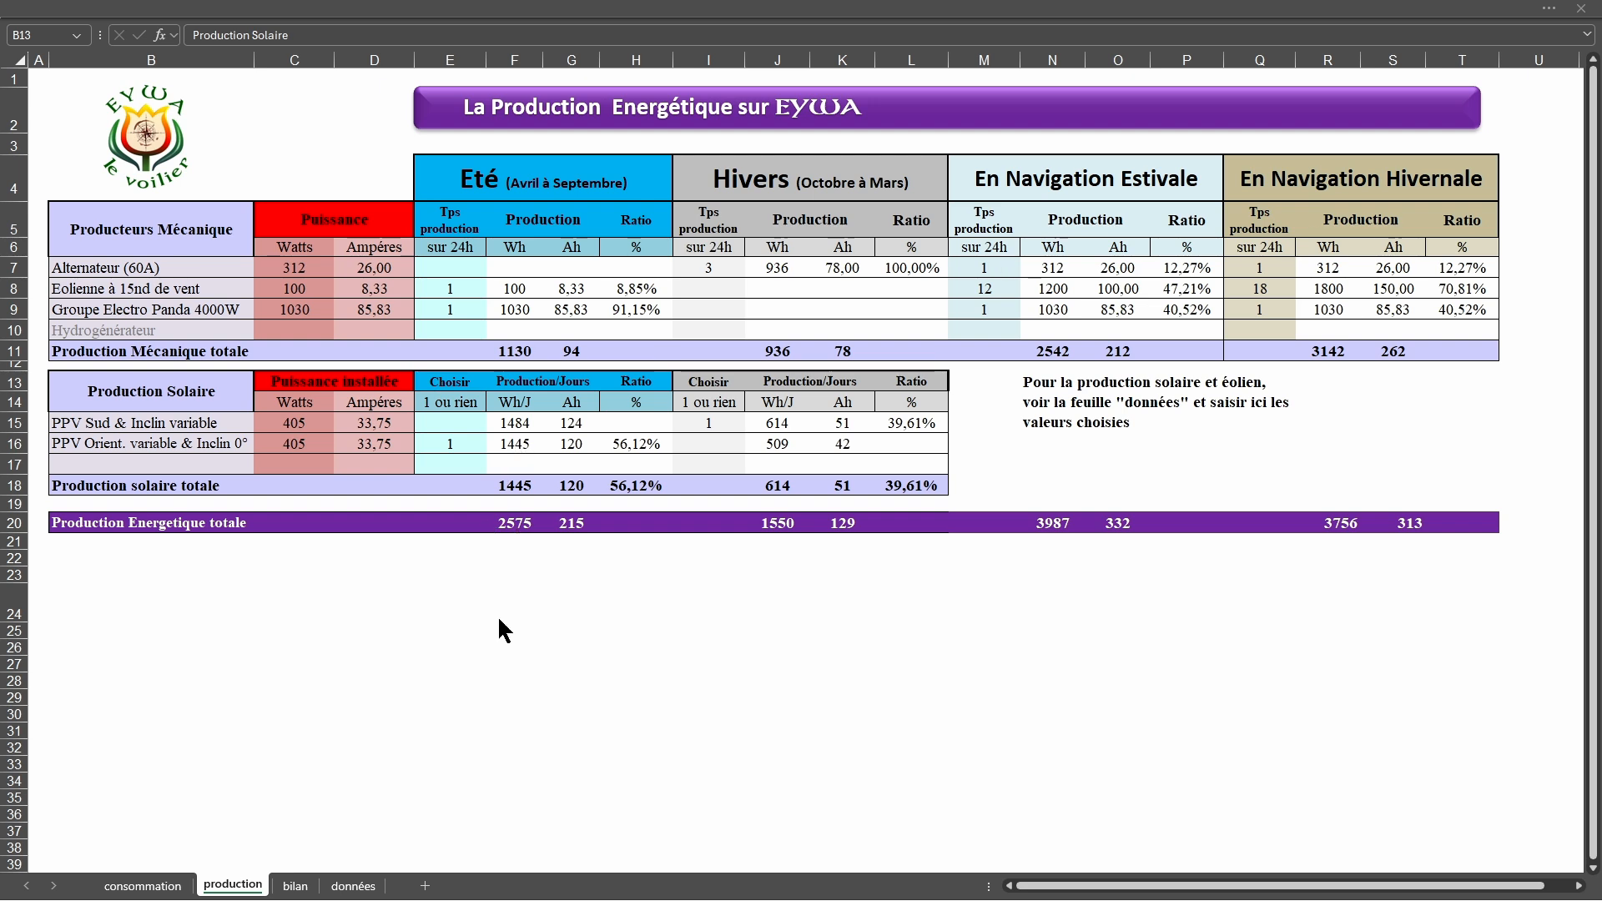
# - Open the données sheet and expand its grouped columns to view the summary tables, collapsing them again after review
pyautogui.click(354, 887)
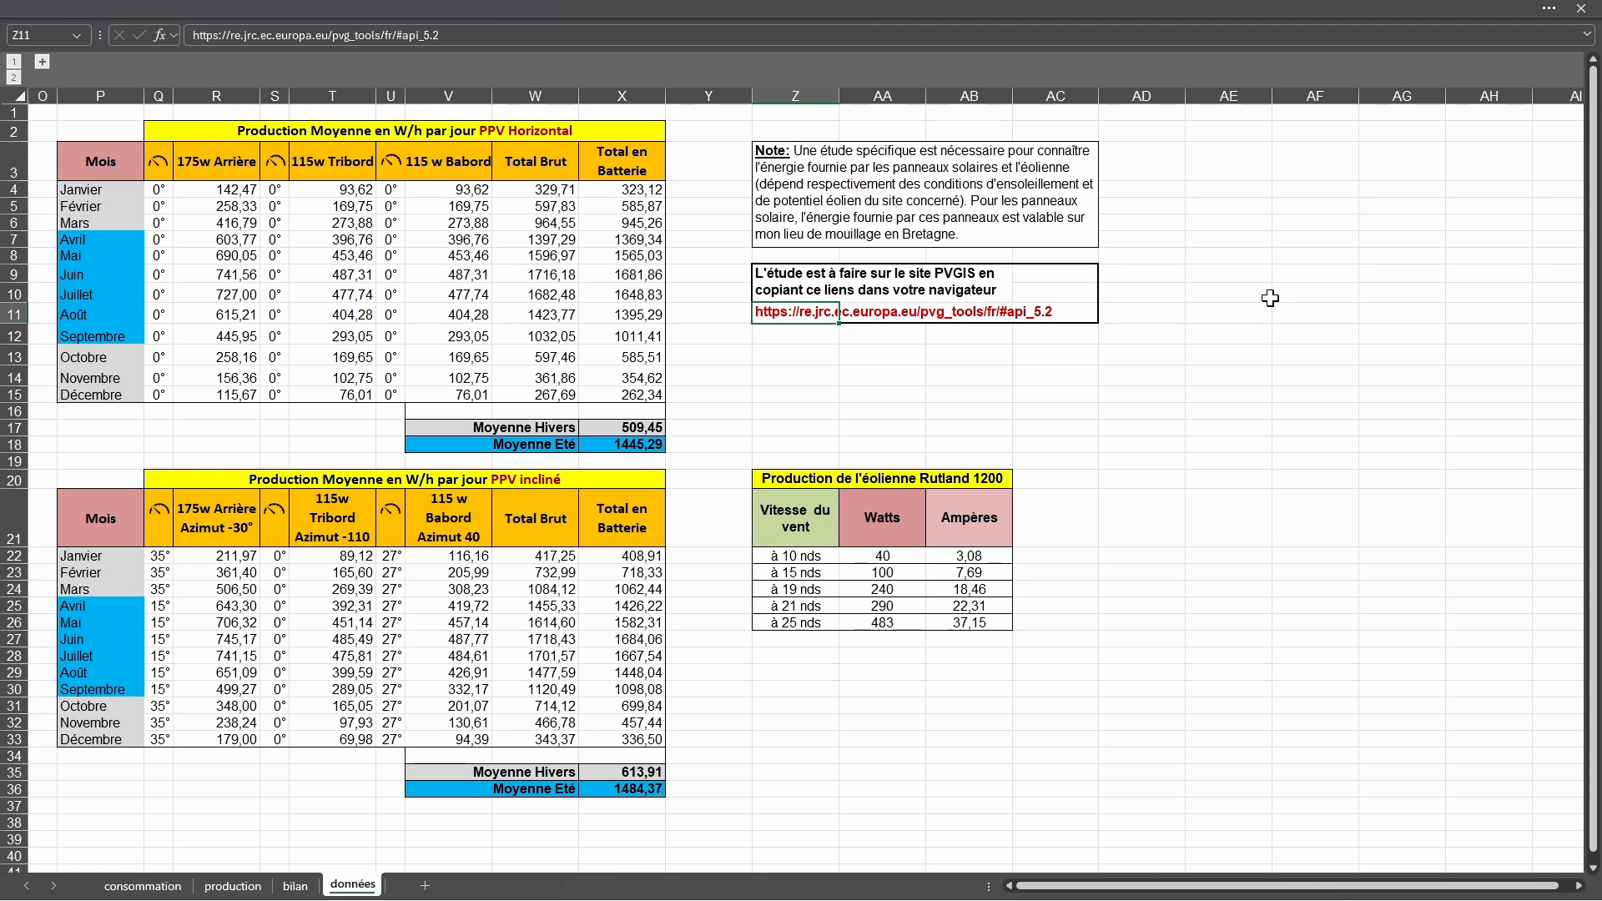
pyautogui.click(42, 63)
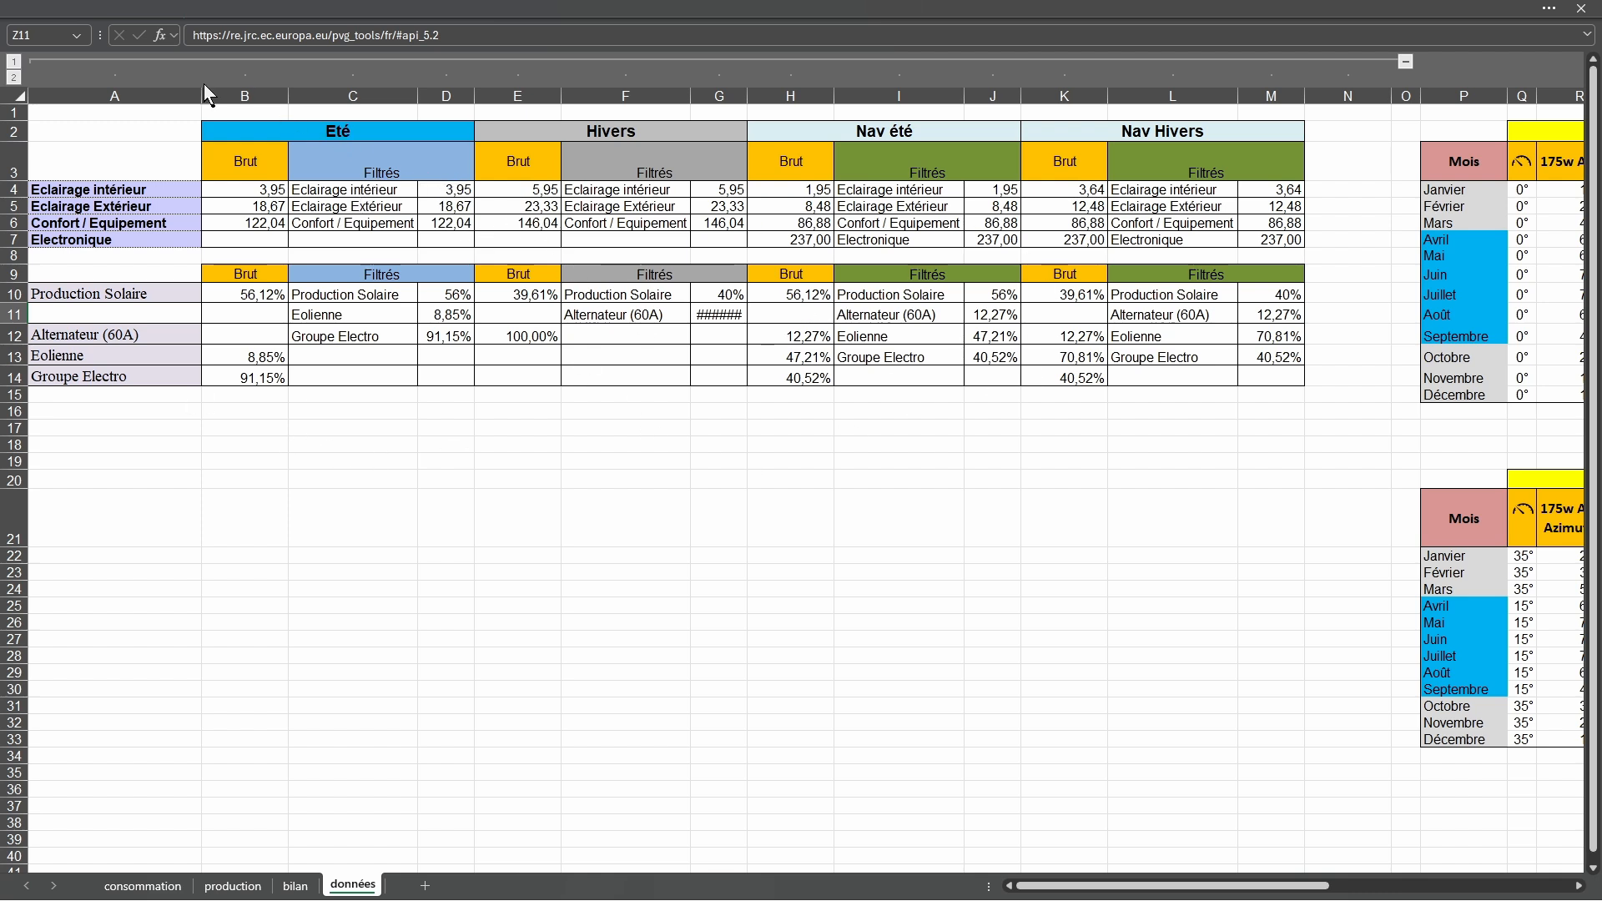
pyautogui.click(1406, 62)
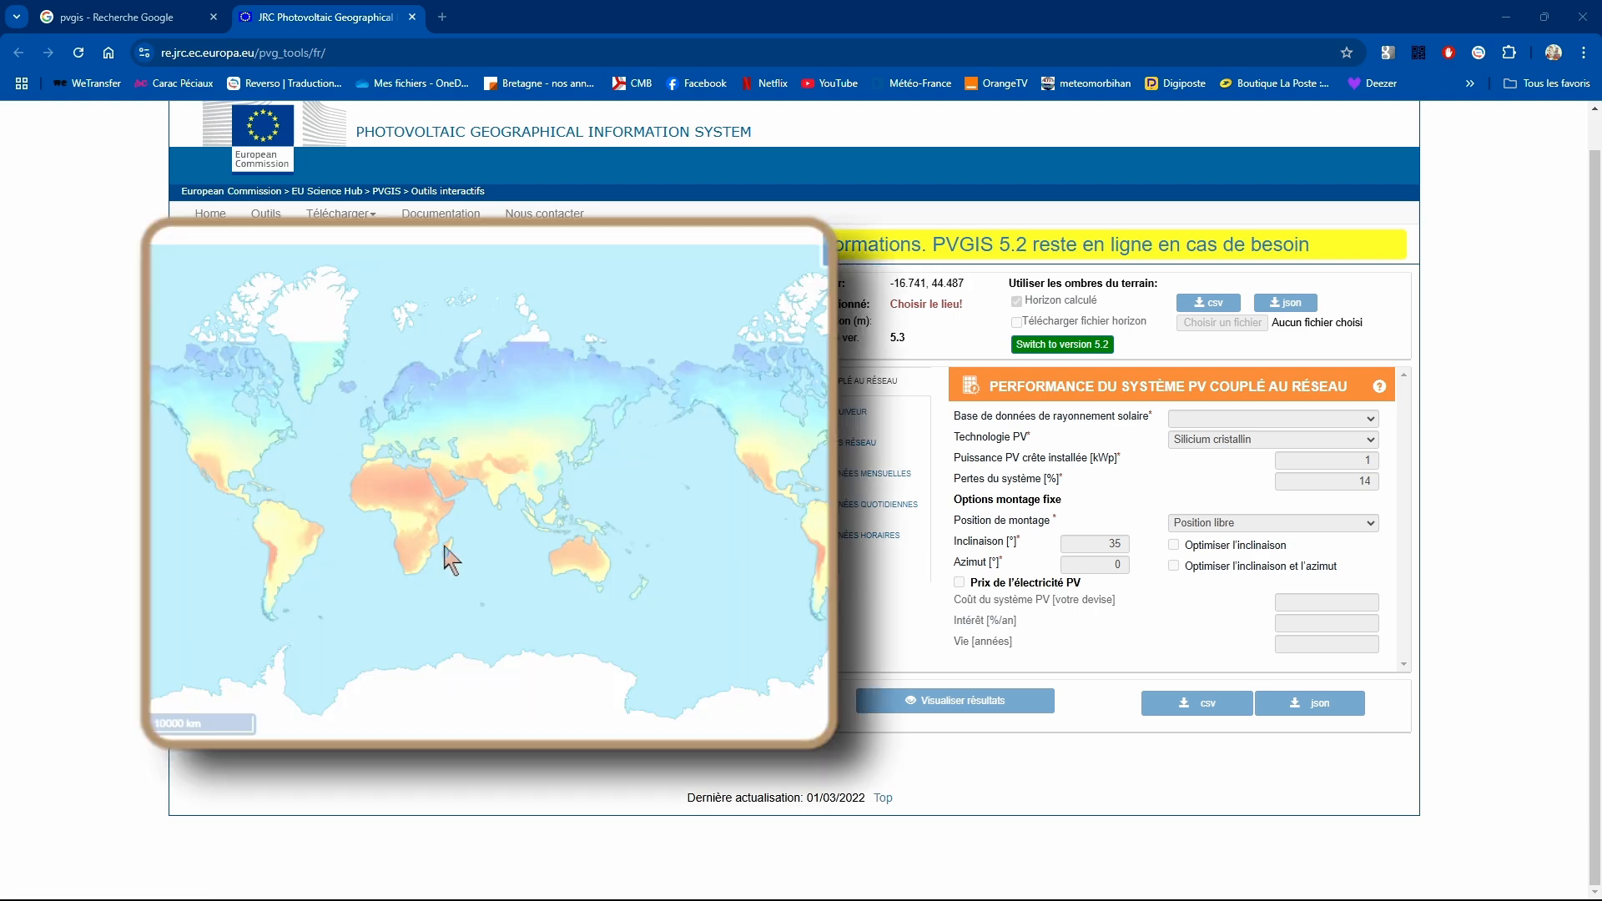
# - Choose a location in western France on the PVGIS world map, at about 47.562, 0.718
pyautogui.scroll(-1, 572, 476)
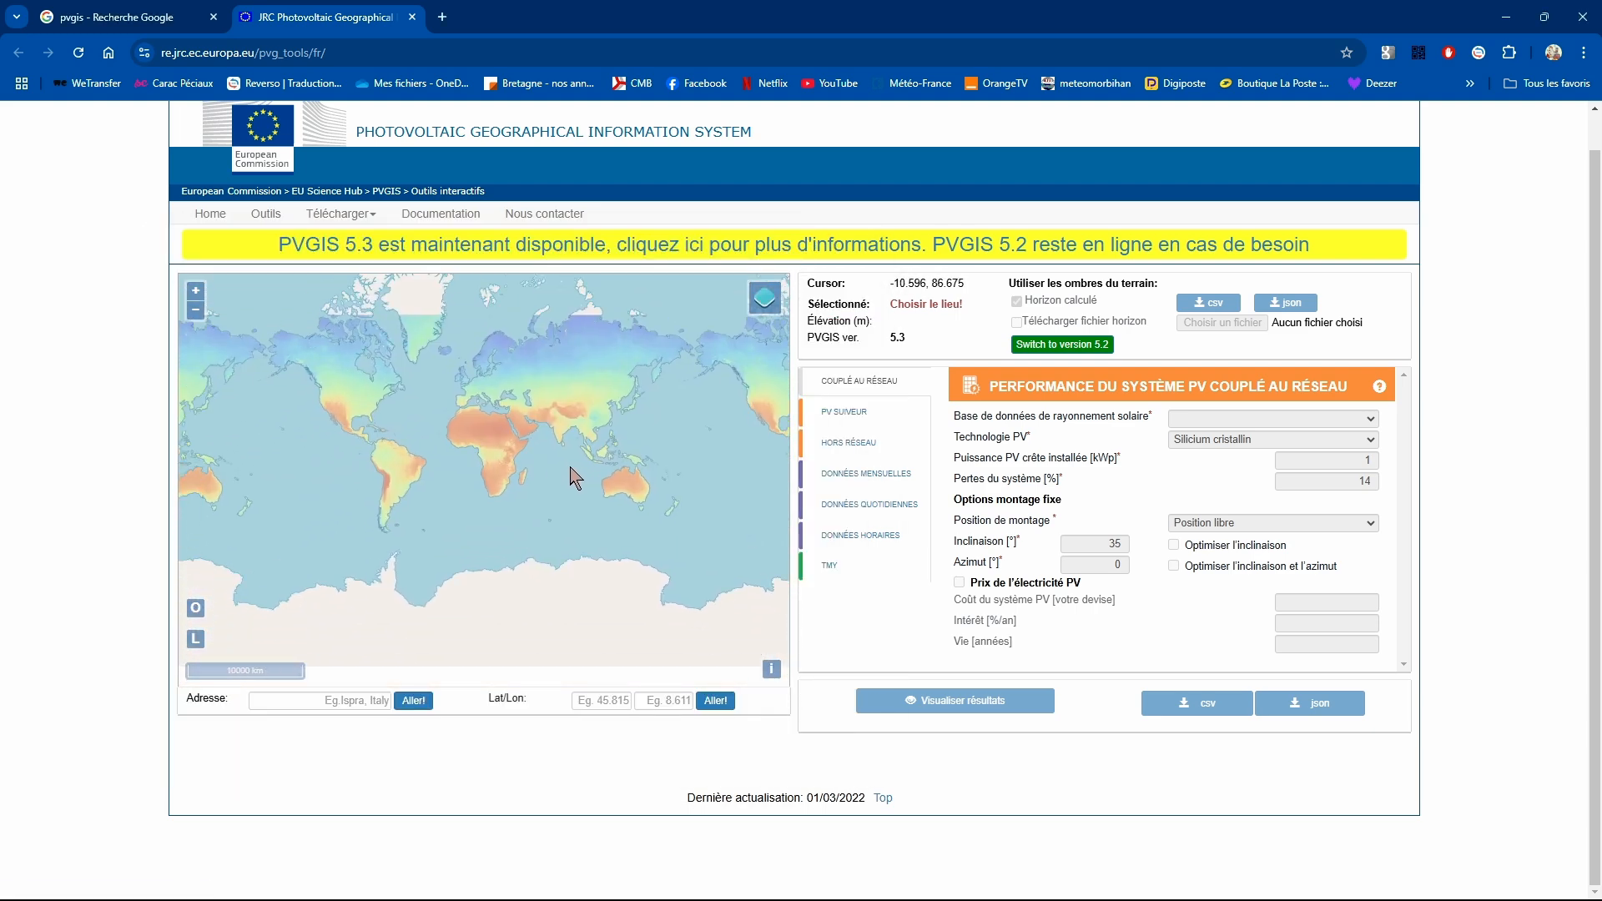
pyautogui.scroll(4, 572, 475)
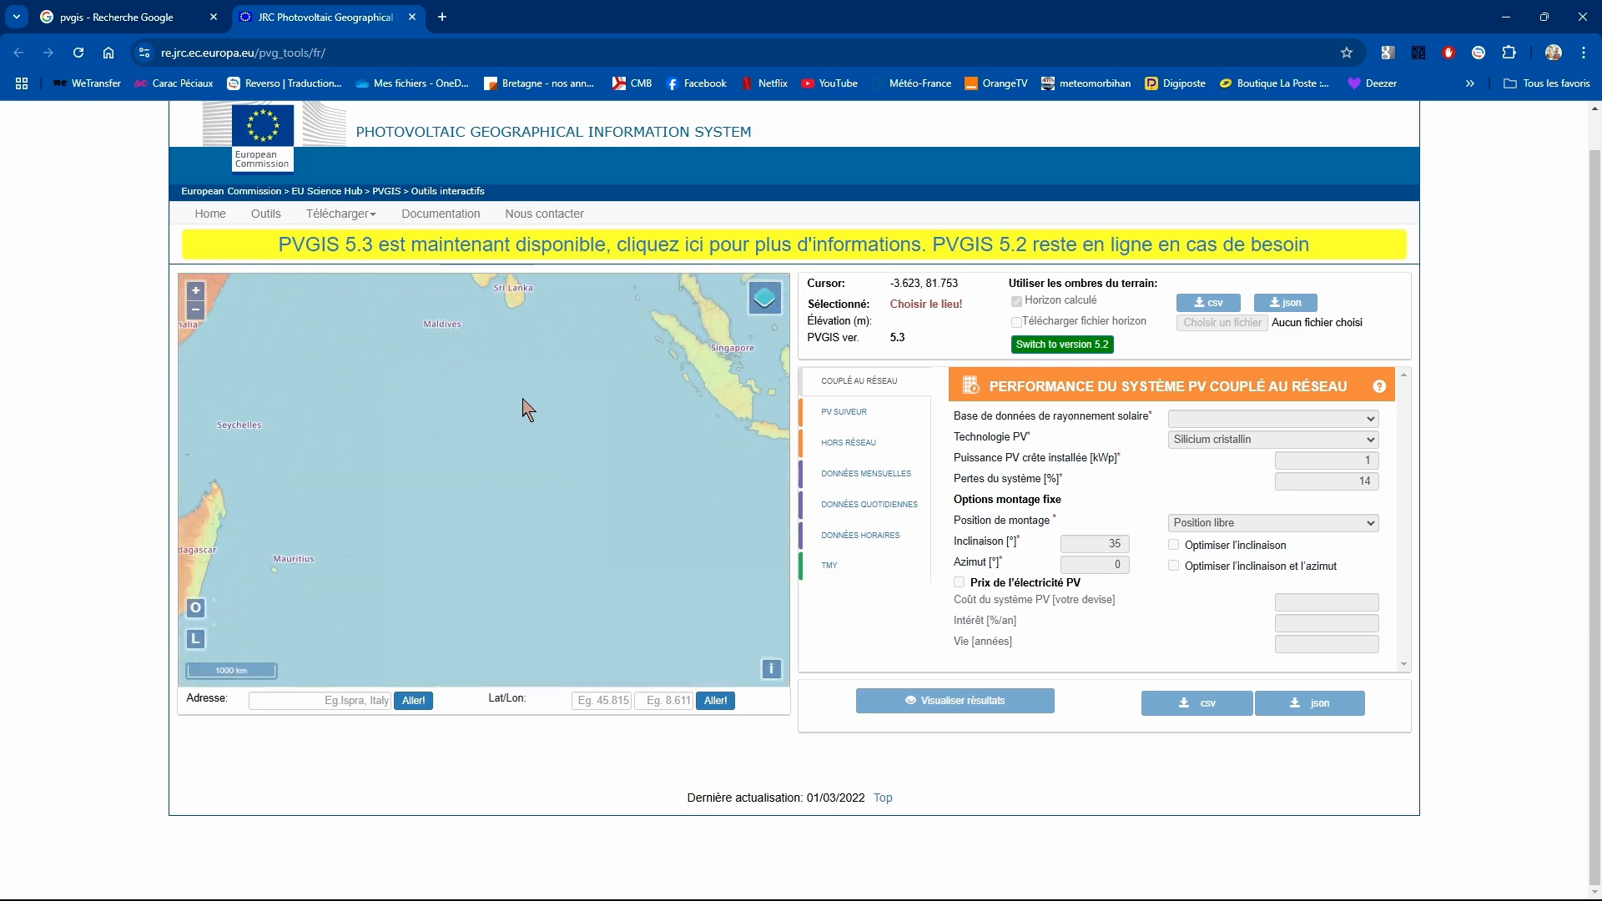
pyautogui.moveTo(458, 451); pyautogui.dragTo(655, 490)
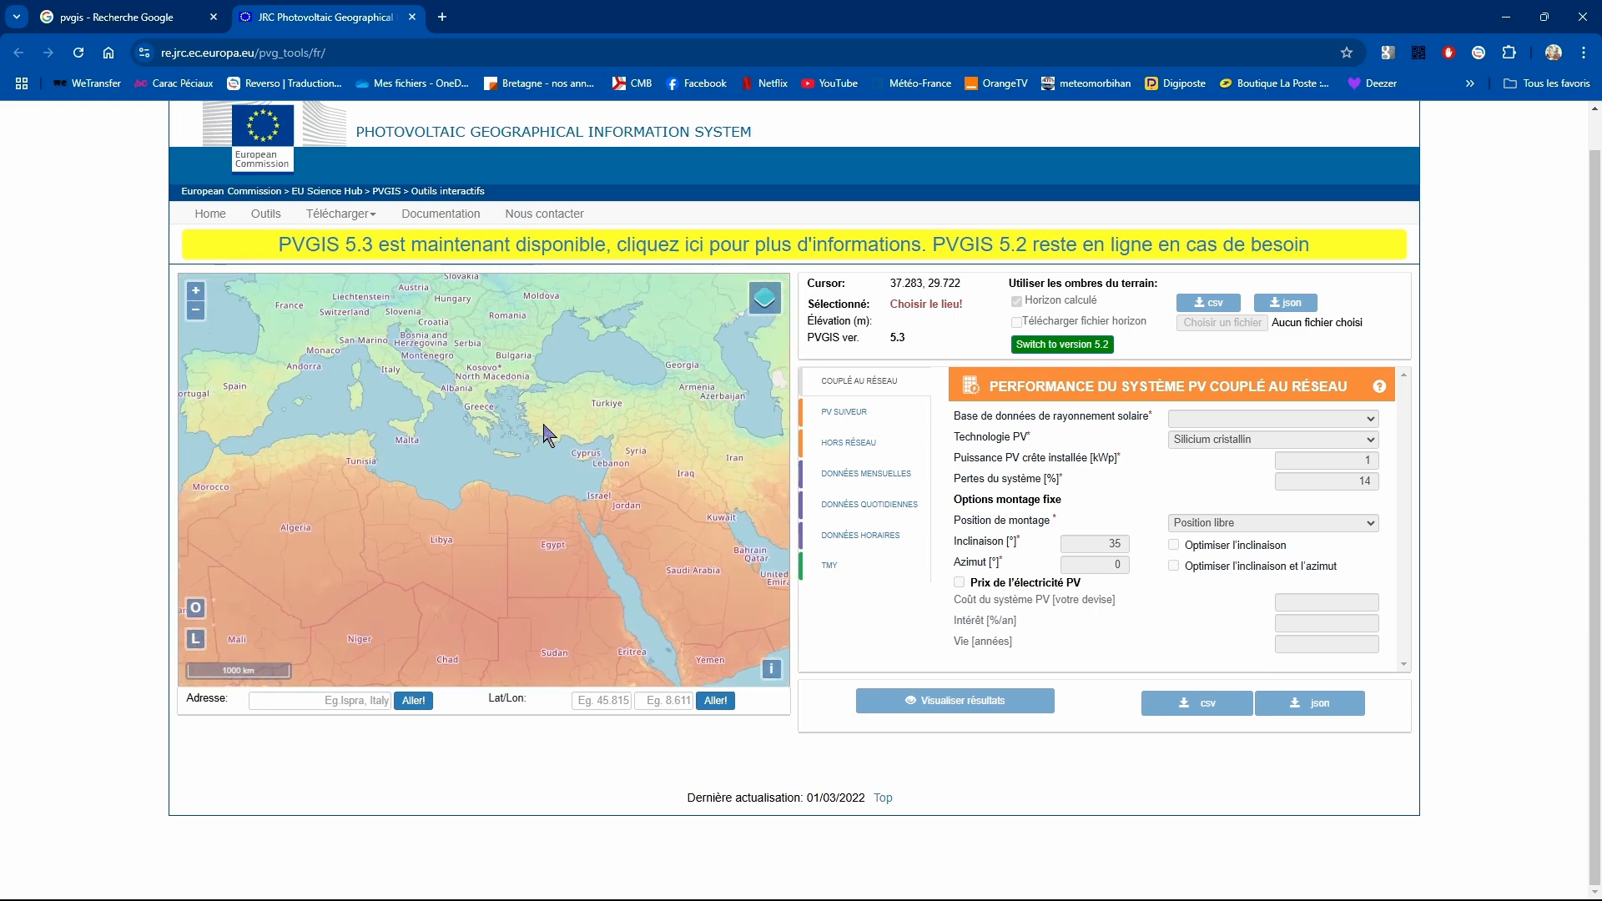
pyautogui.moveTo(547, 429); pyautogui.dragTo(728, 439)
pyautogui.moveTo(575, 532); pyautogui.dragTo(691, 415)
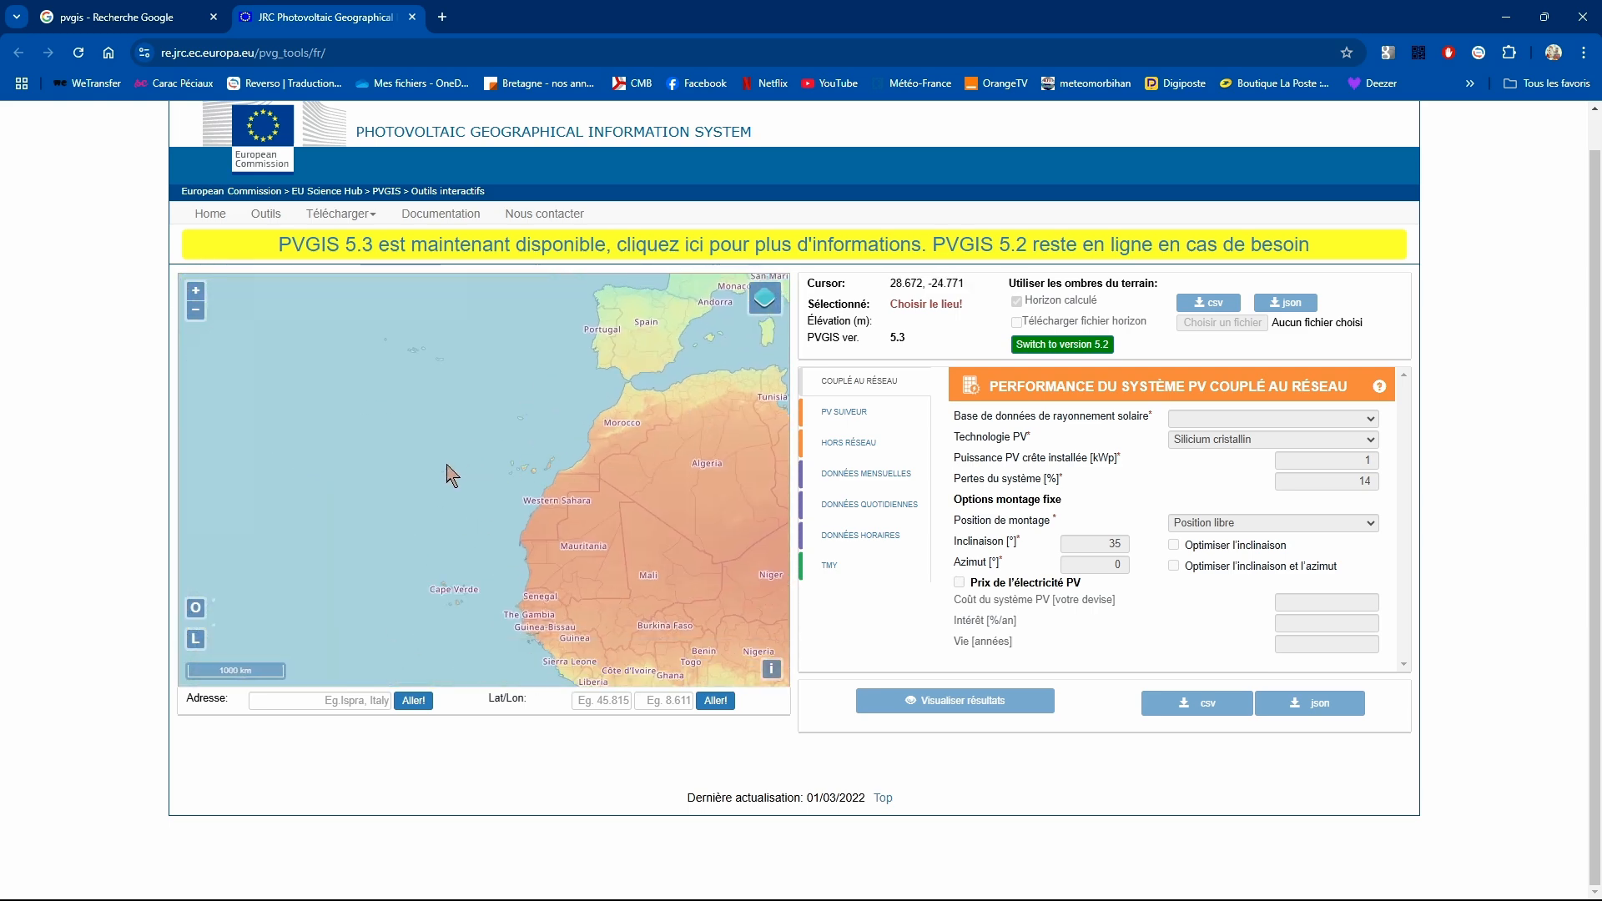
pyautogui.moveTo(447, 465); pyautogui.dragTo(678, 473)
pyautogui.scroll(-3, 643, 486)
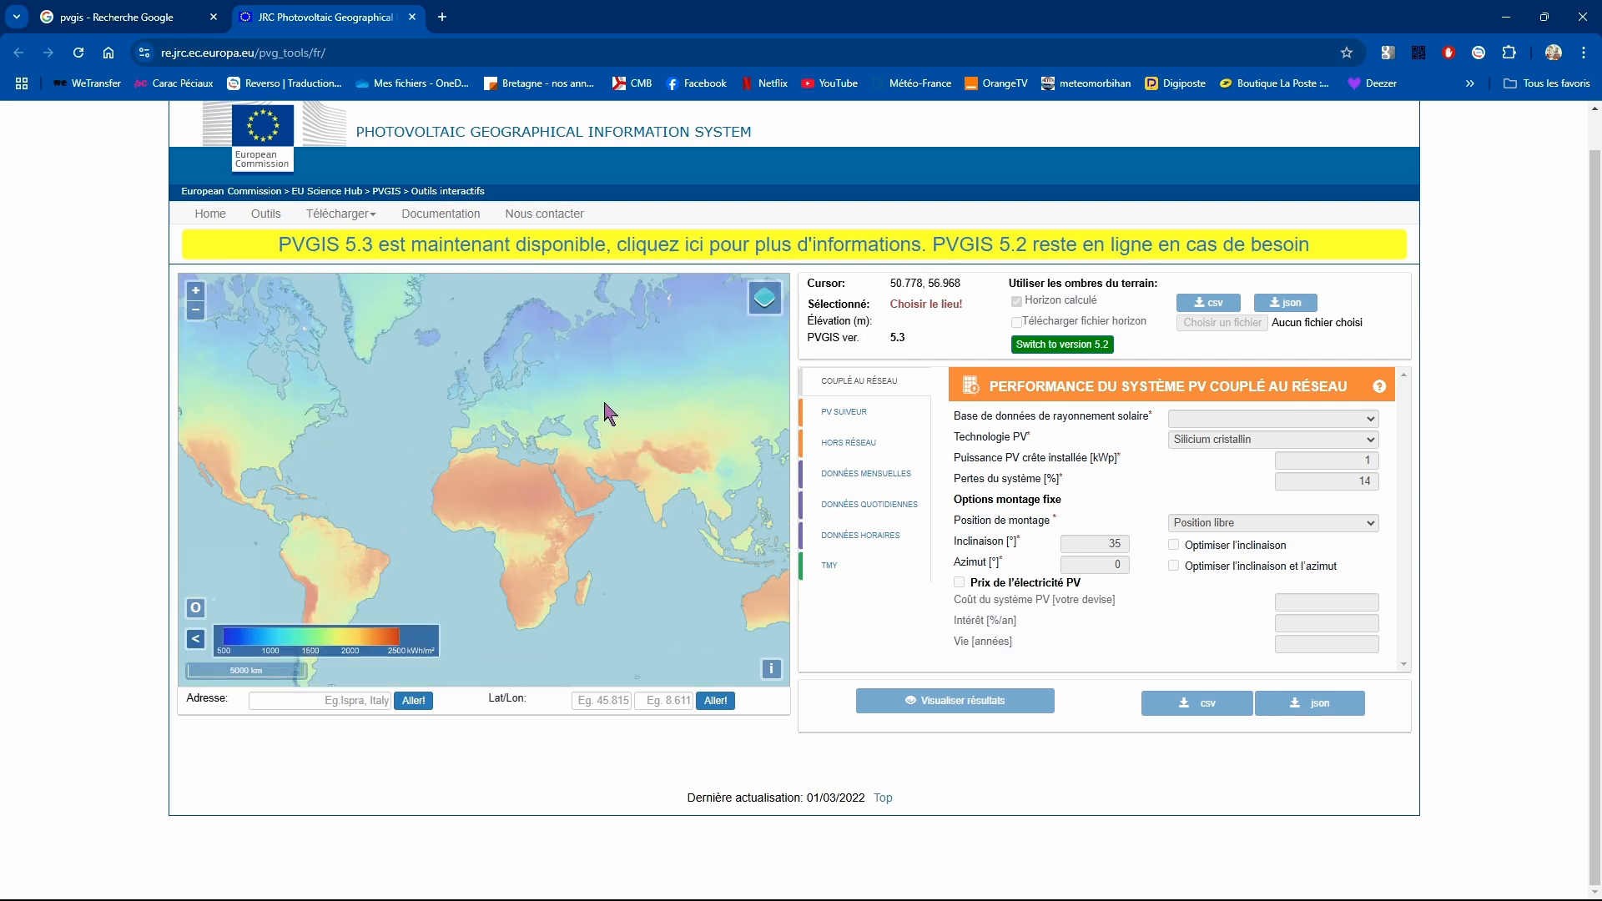
pyautogui.click(474, 413)
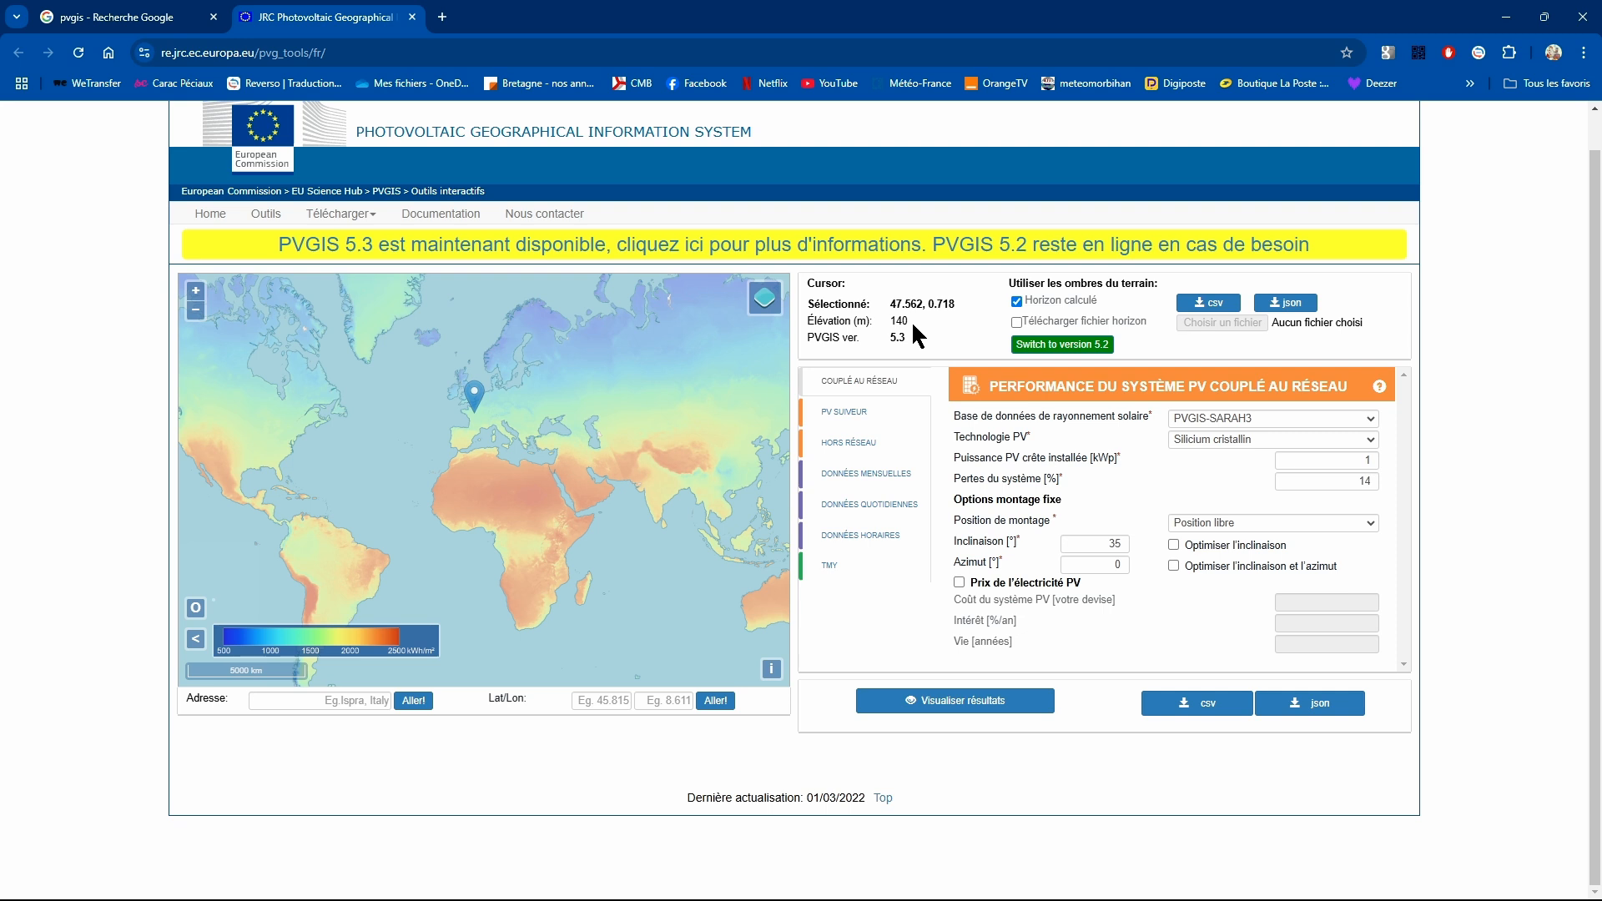
# - Move the selected location into the sea off Brittany's south coast, at about 47.261, -3.138
pyautogui.click(464, 415)
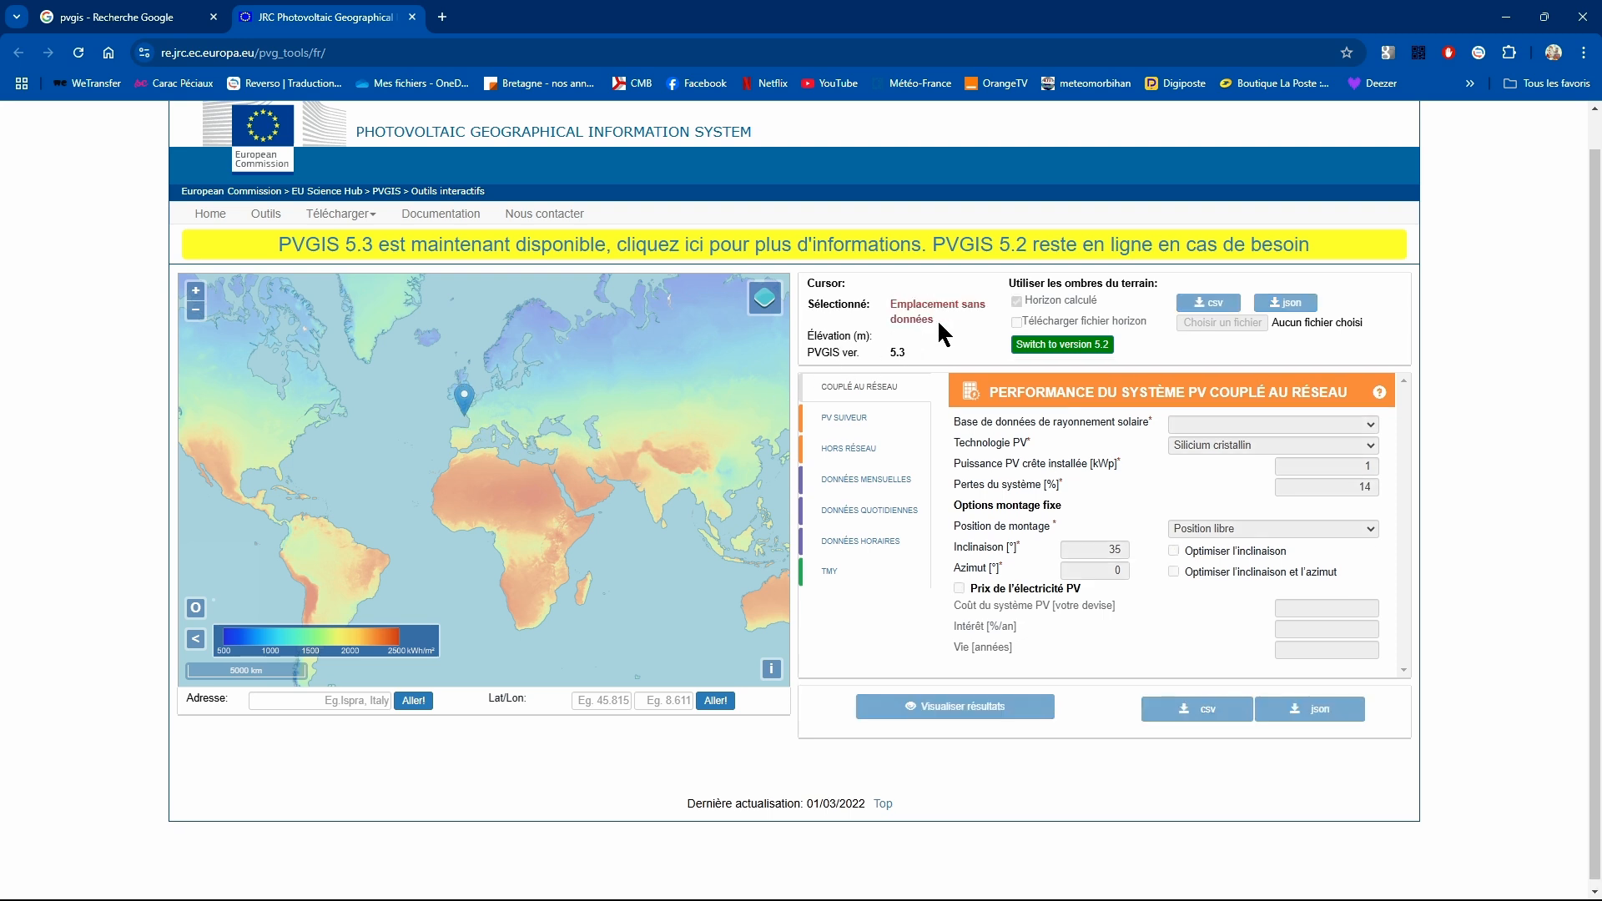
pyautogui.scroll(4, 468, 455)
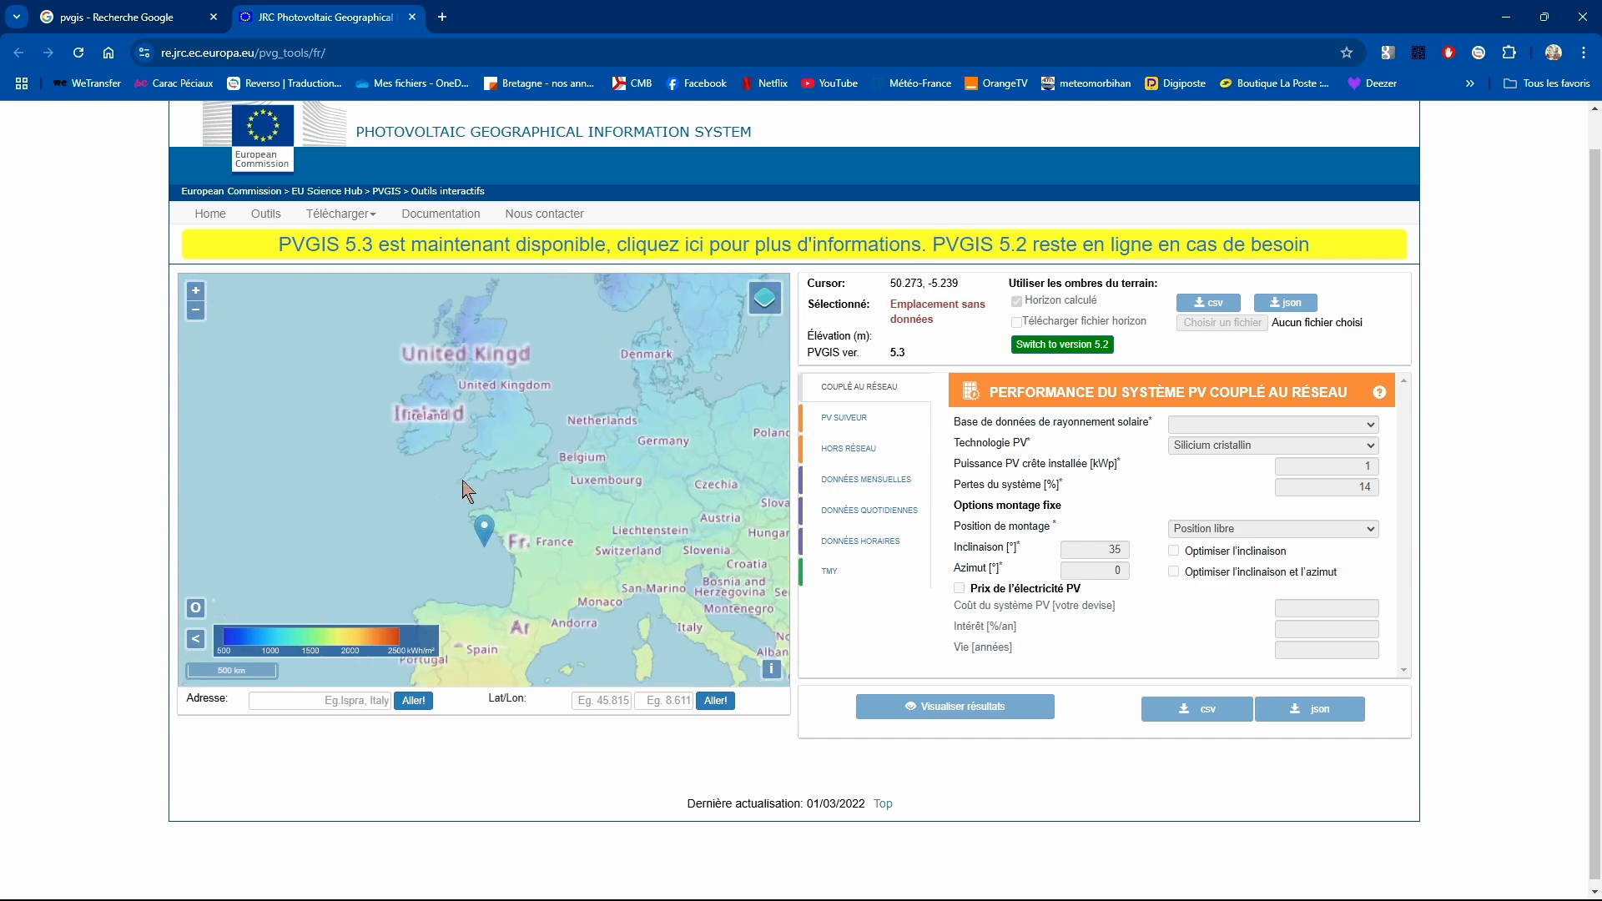
pyautogui.scroll(2, 511, 652)
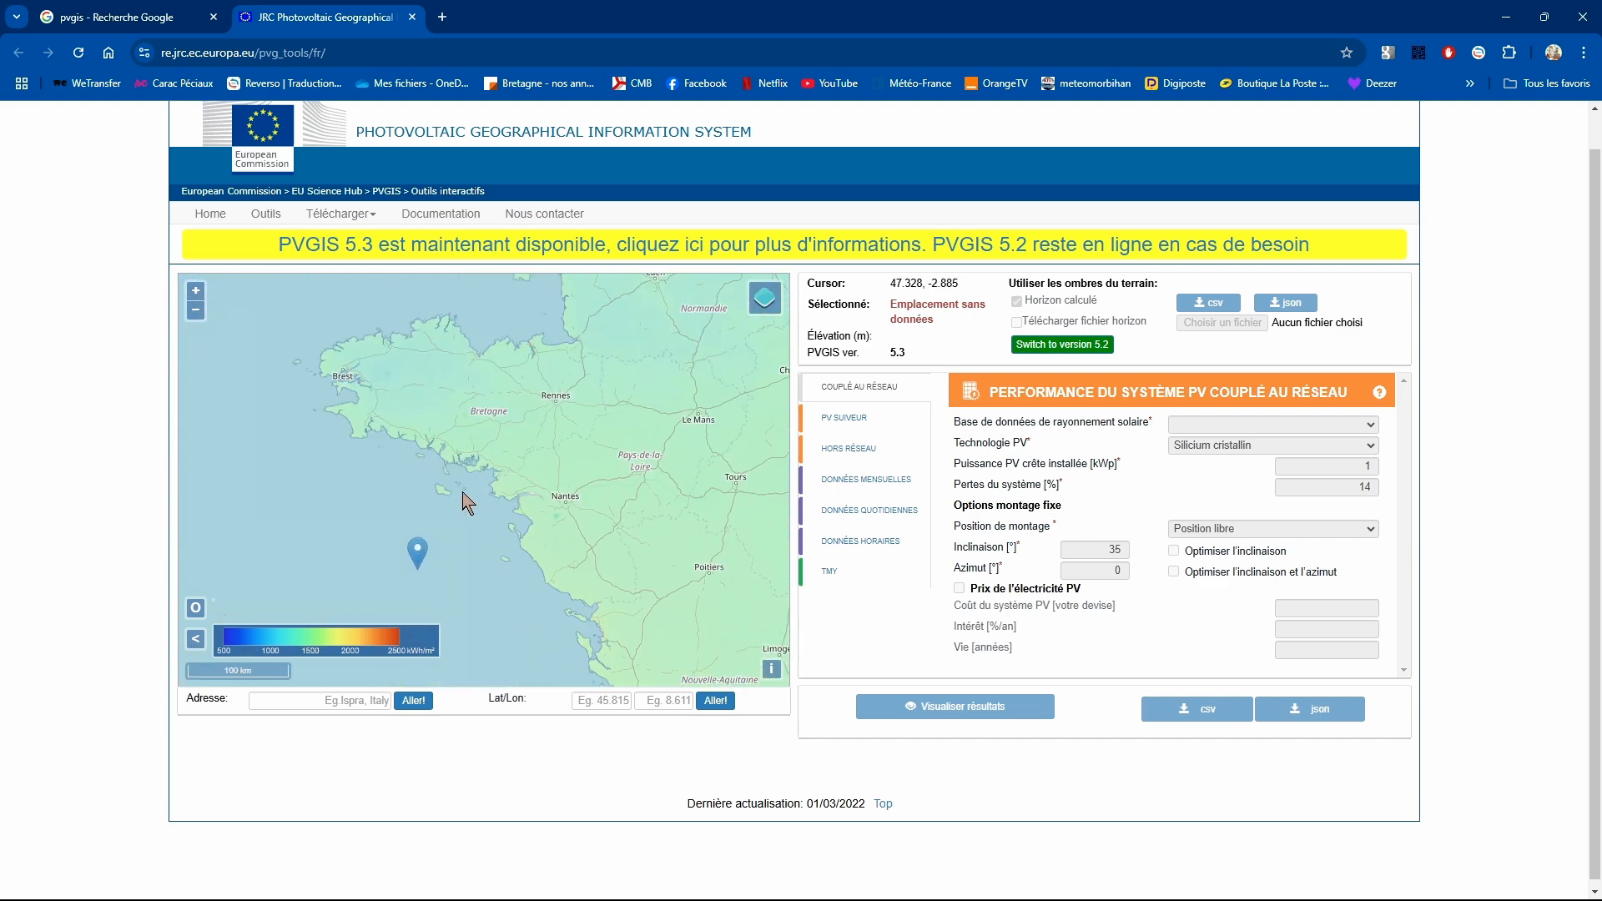
pyautogui.click(446, 500)
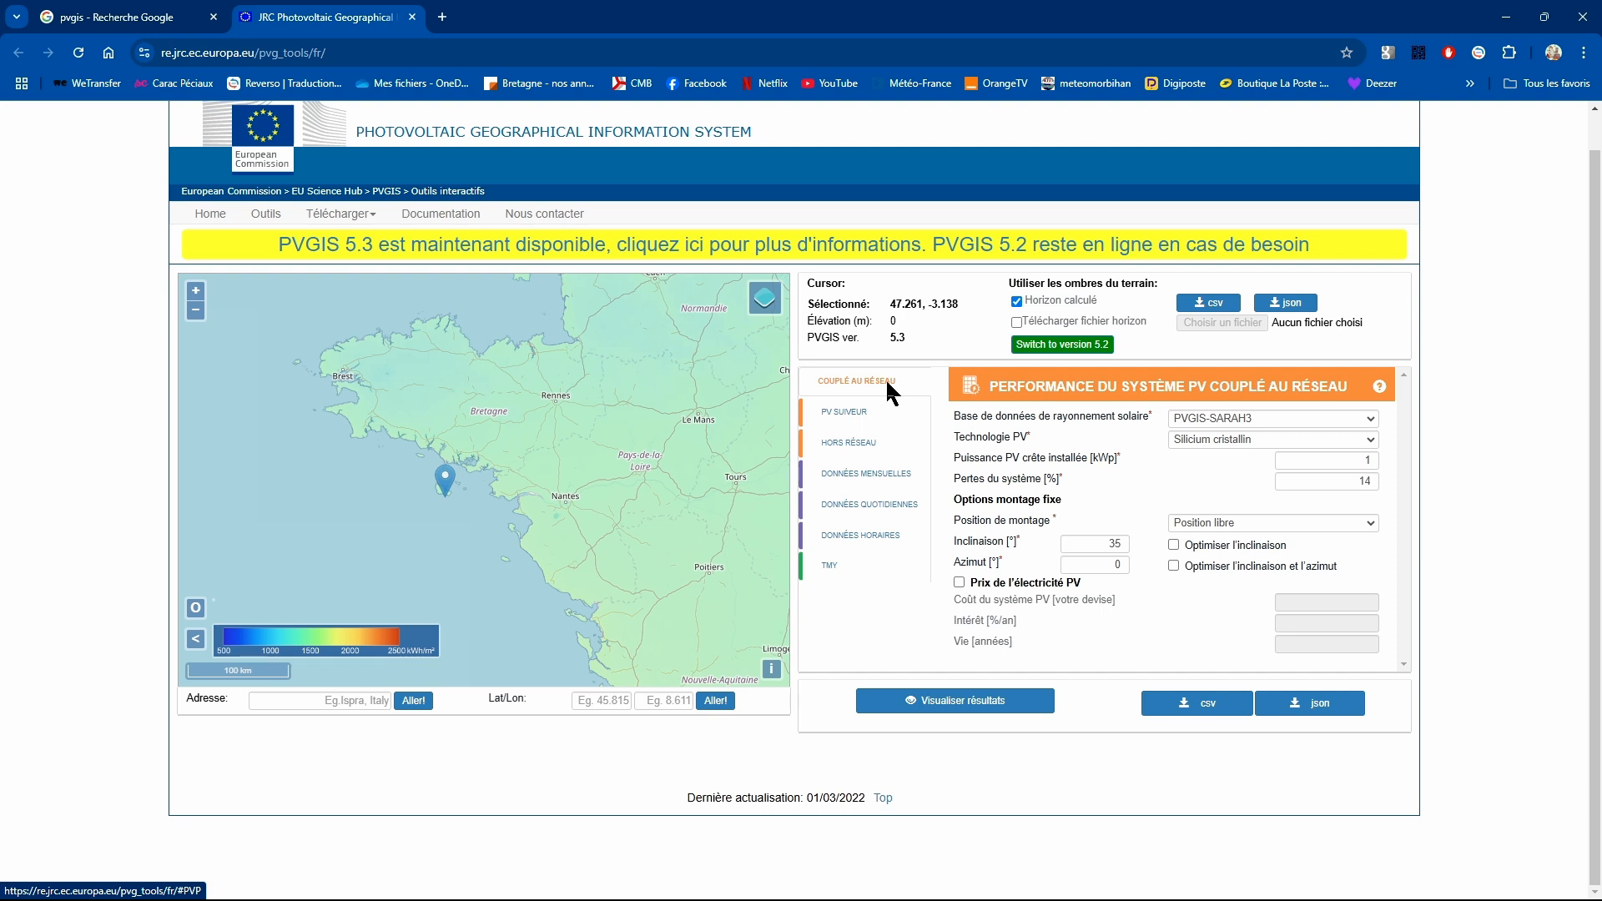
# - View the tracking PV form briefly, then open the off-grid PV form and set the installed peak power to 300 Wp
pyautogui.click(841, 415)
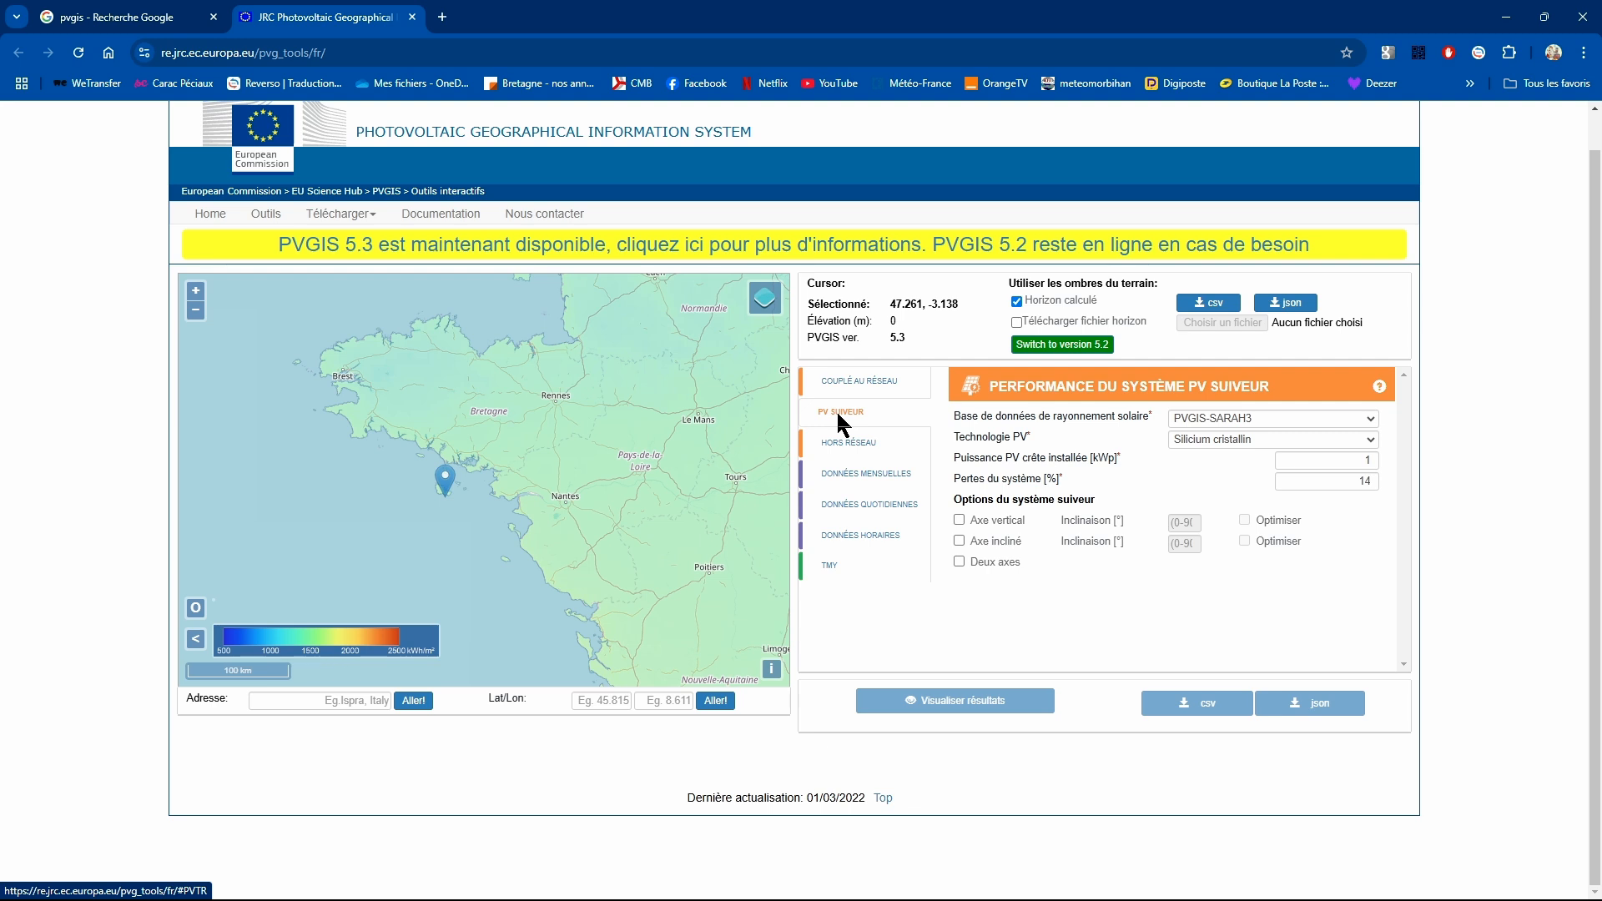
pyautogui.click(860, 449)
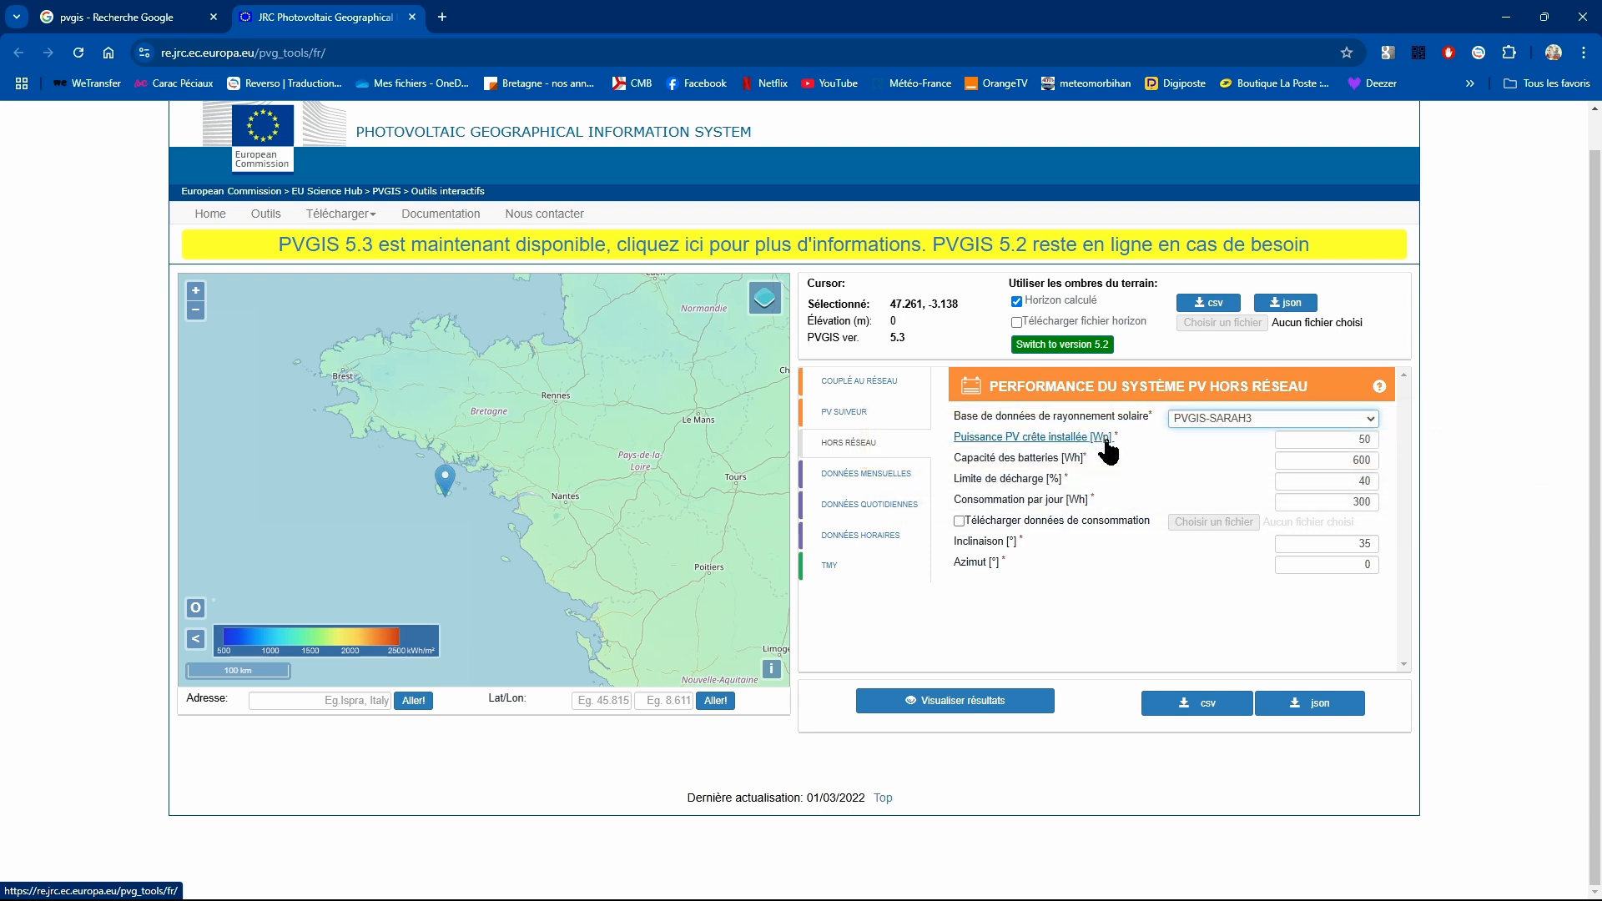
pyautogui.press('BackSpace')
pyautogui.press('BackSpace')
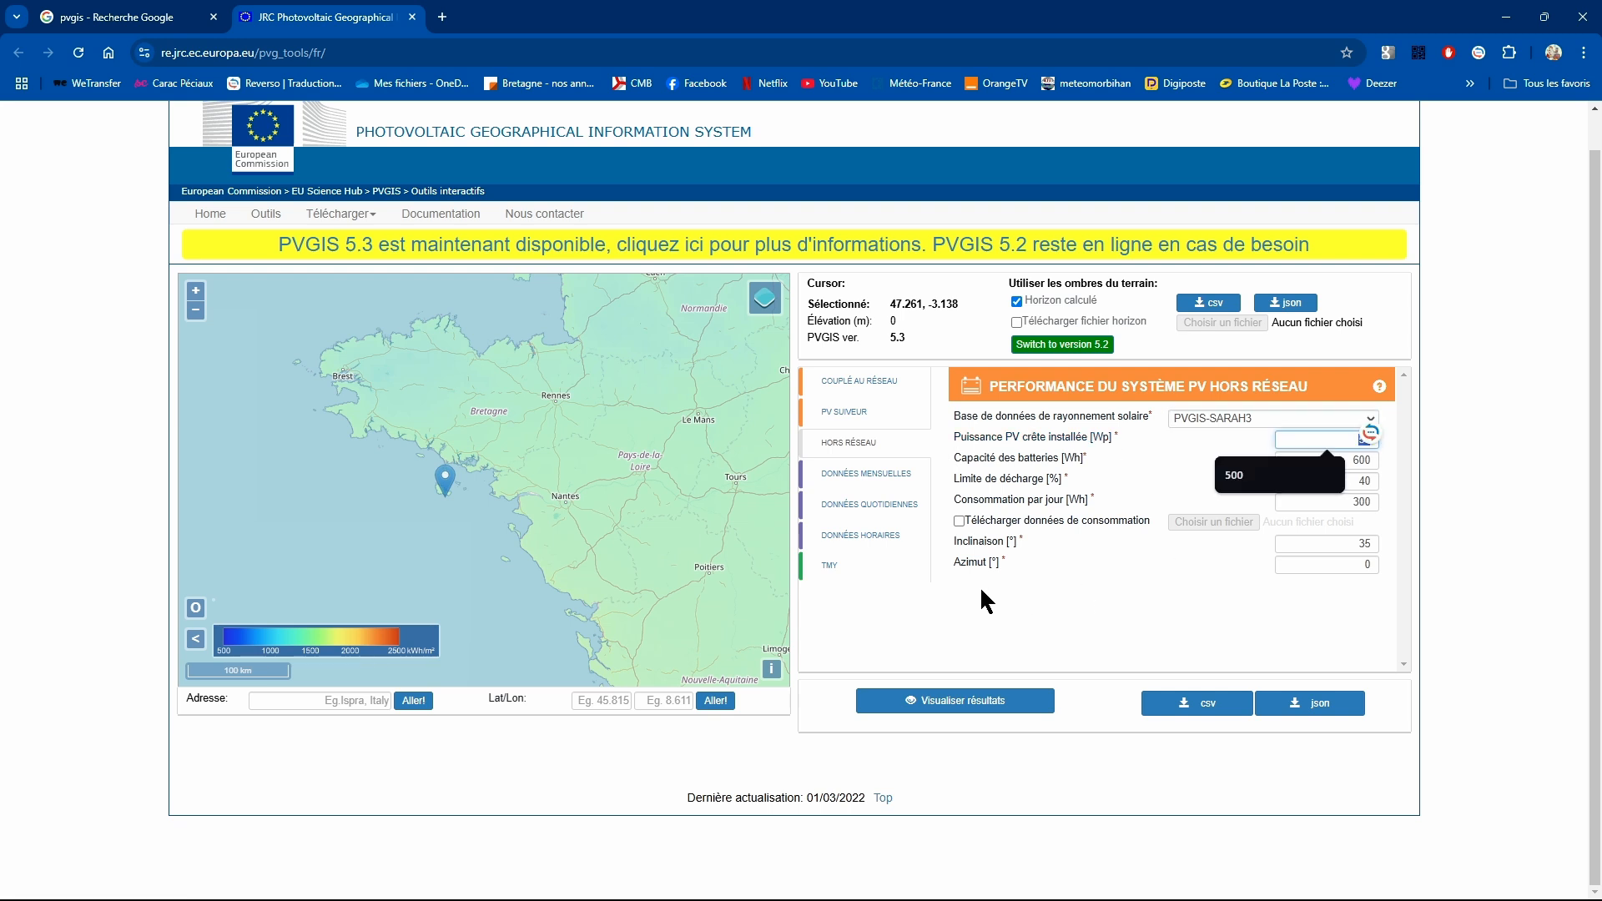
pyautogui.write('300')
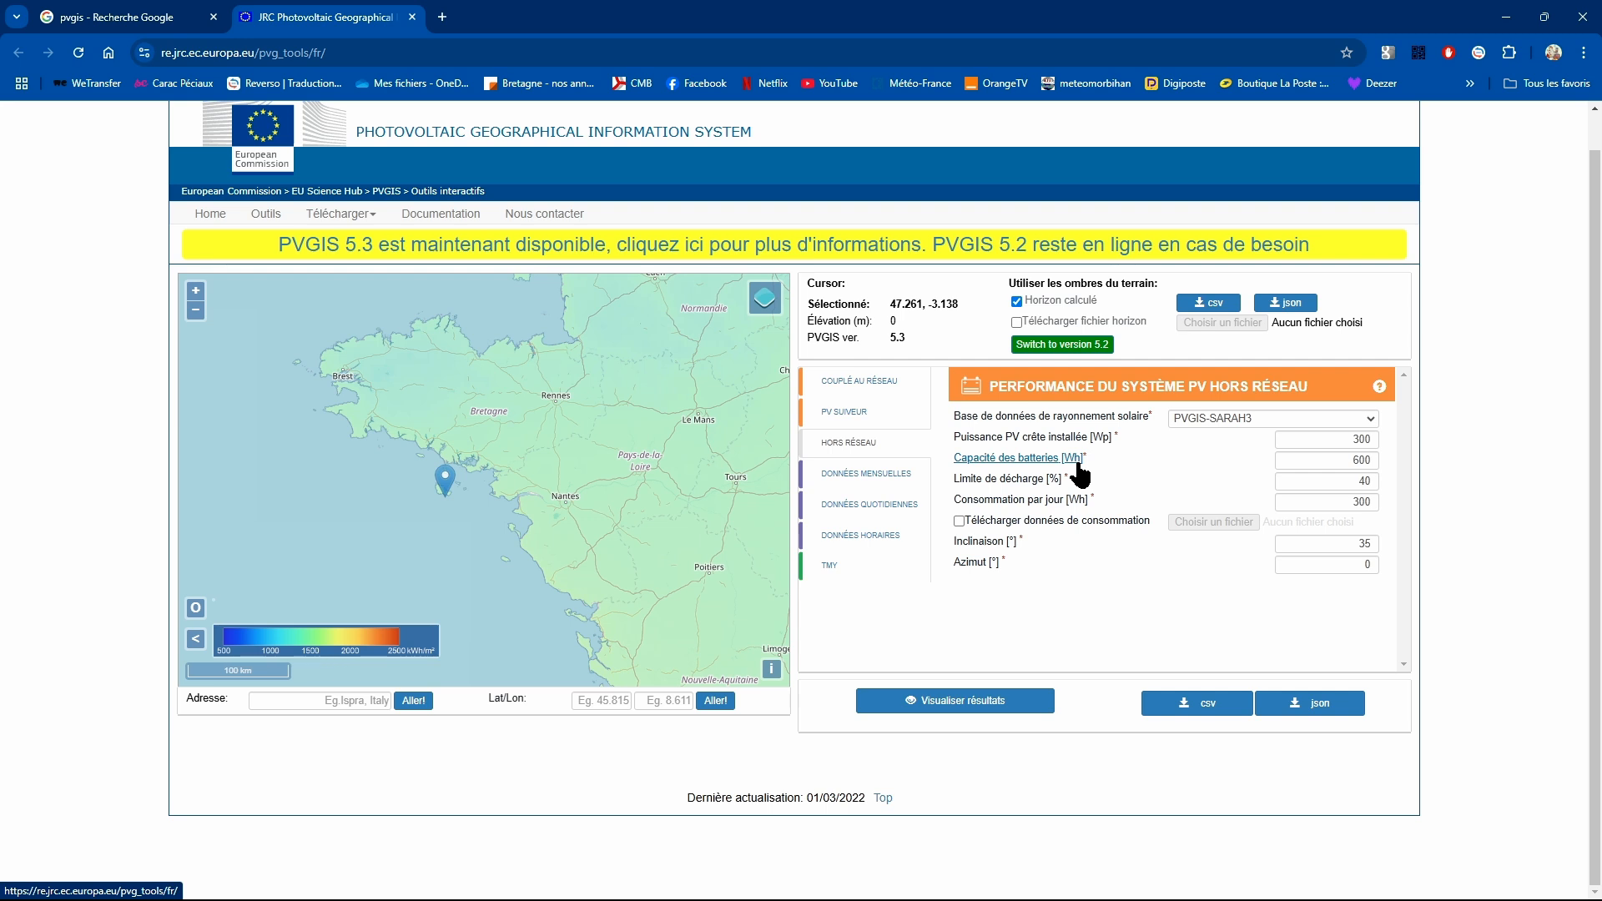
# - Switch to the calculator, multiply 200 by 12, and move its window clear of the PVGIS form
pyautogui.moveTo(891, 884)
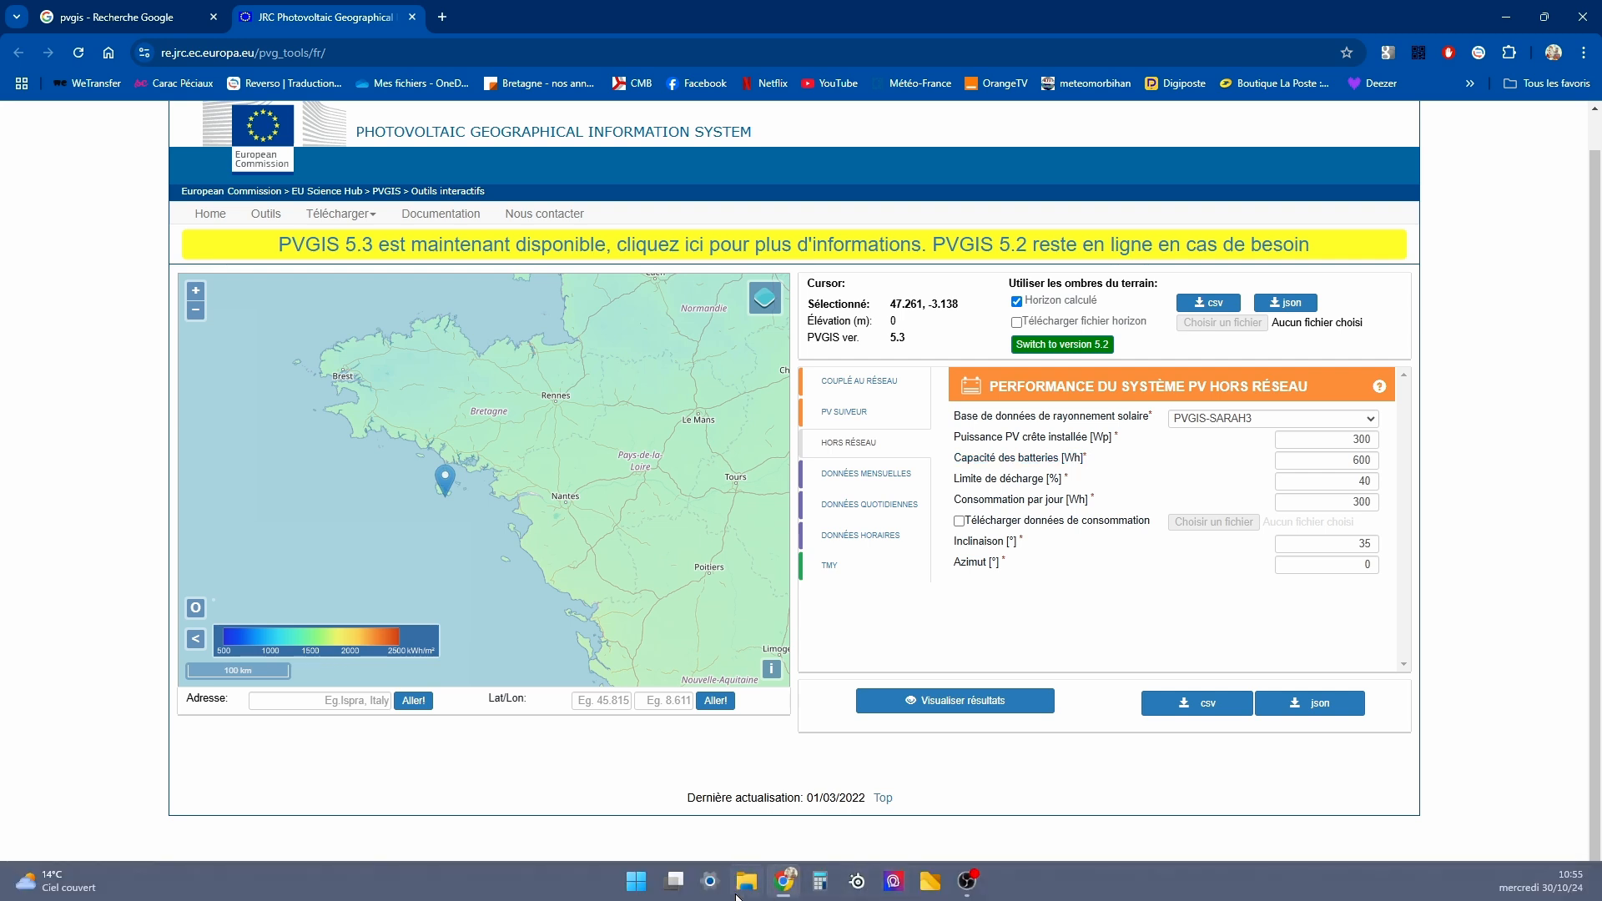
pyautogui.click(825, 888)
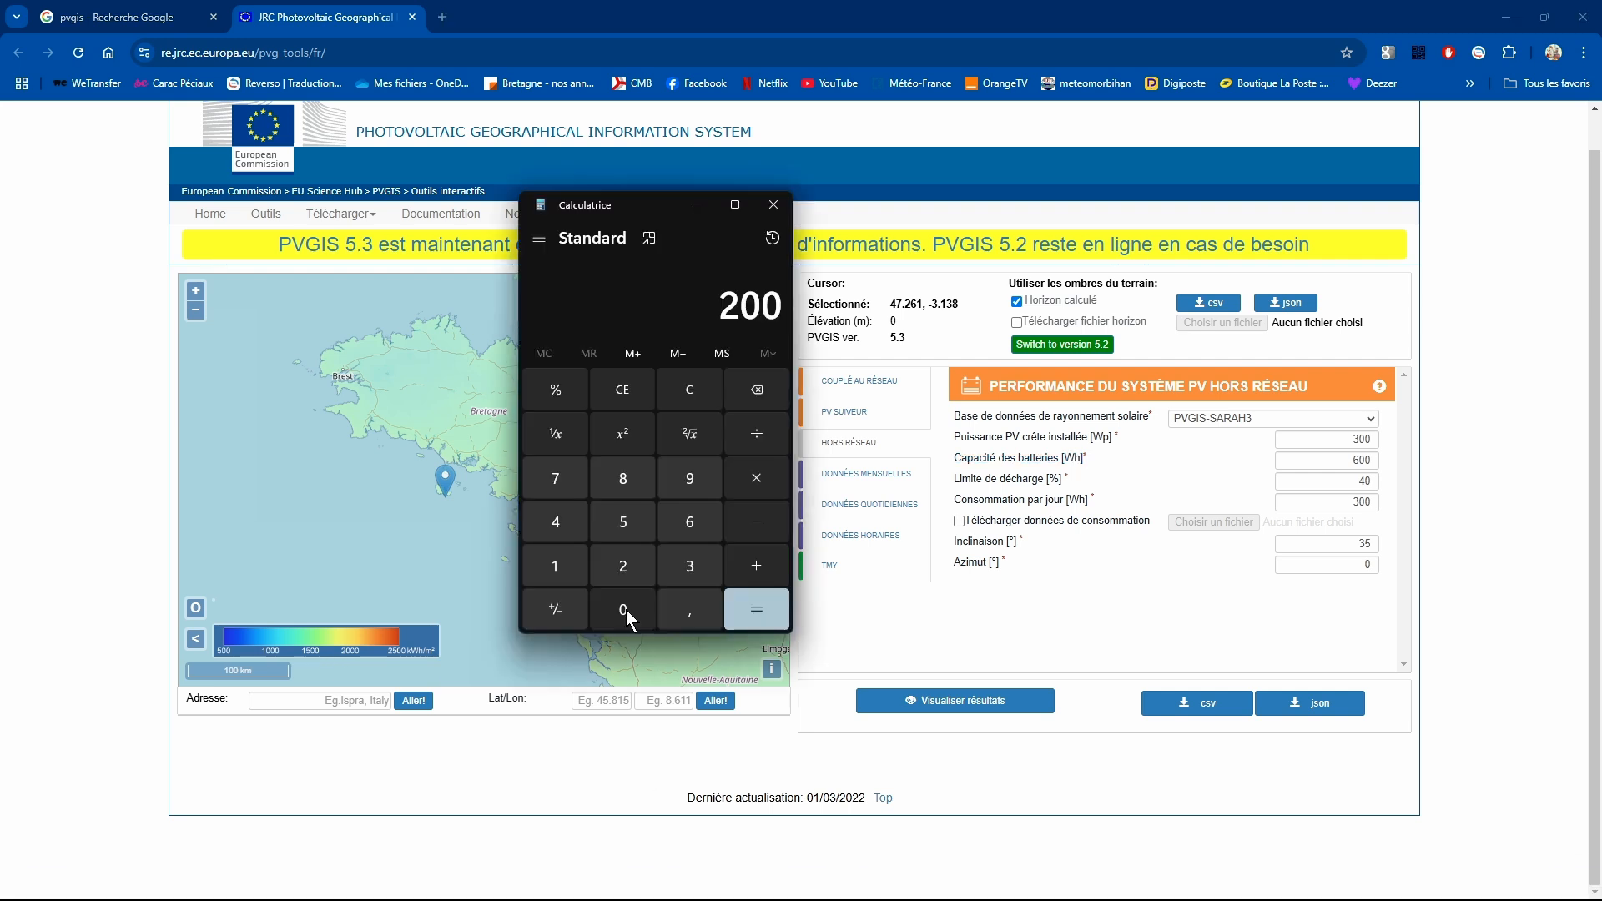
pyautogui.click(769, 474)
pyautogui.click(568, 565)
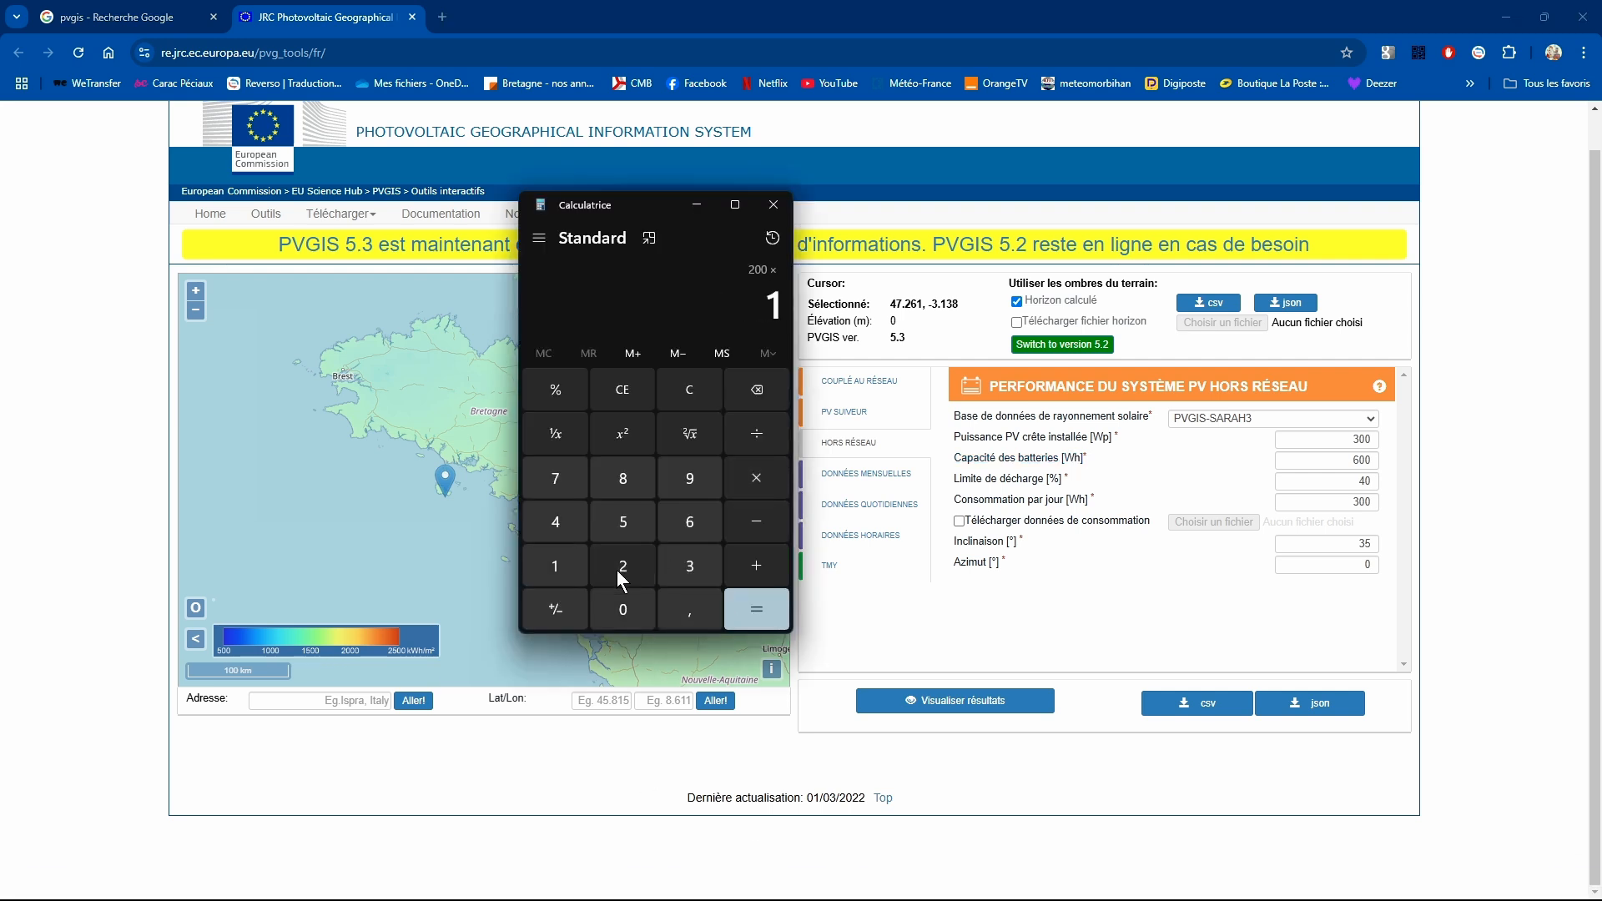
pyautogui.click(635, 571)
pyautogui.click(757, 609)
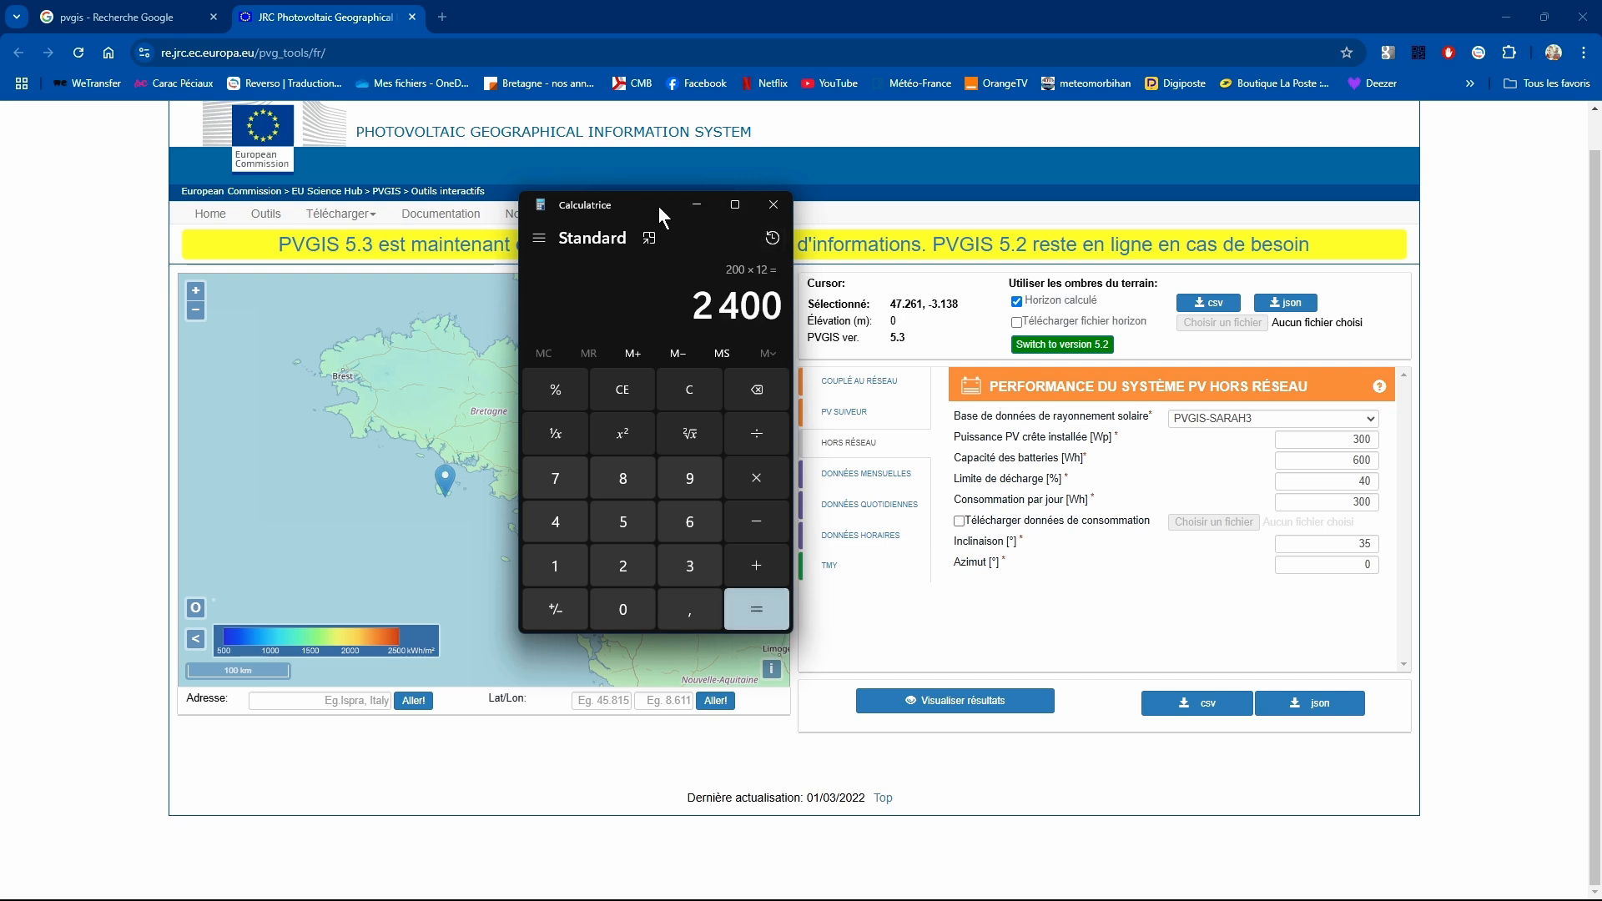
pyautogui.moveTo(658, 205); pyautogui.dragTo(157, 334)
# - Set the battery capacity to 2400 Wh in the off-grid PV form
pyautogui.doubleClick(1362, 461)
pyautogui.write('240')
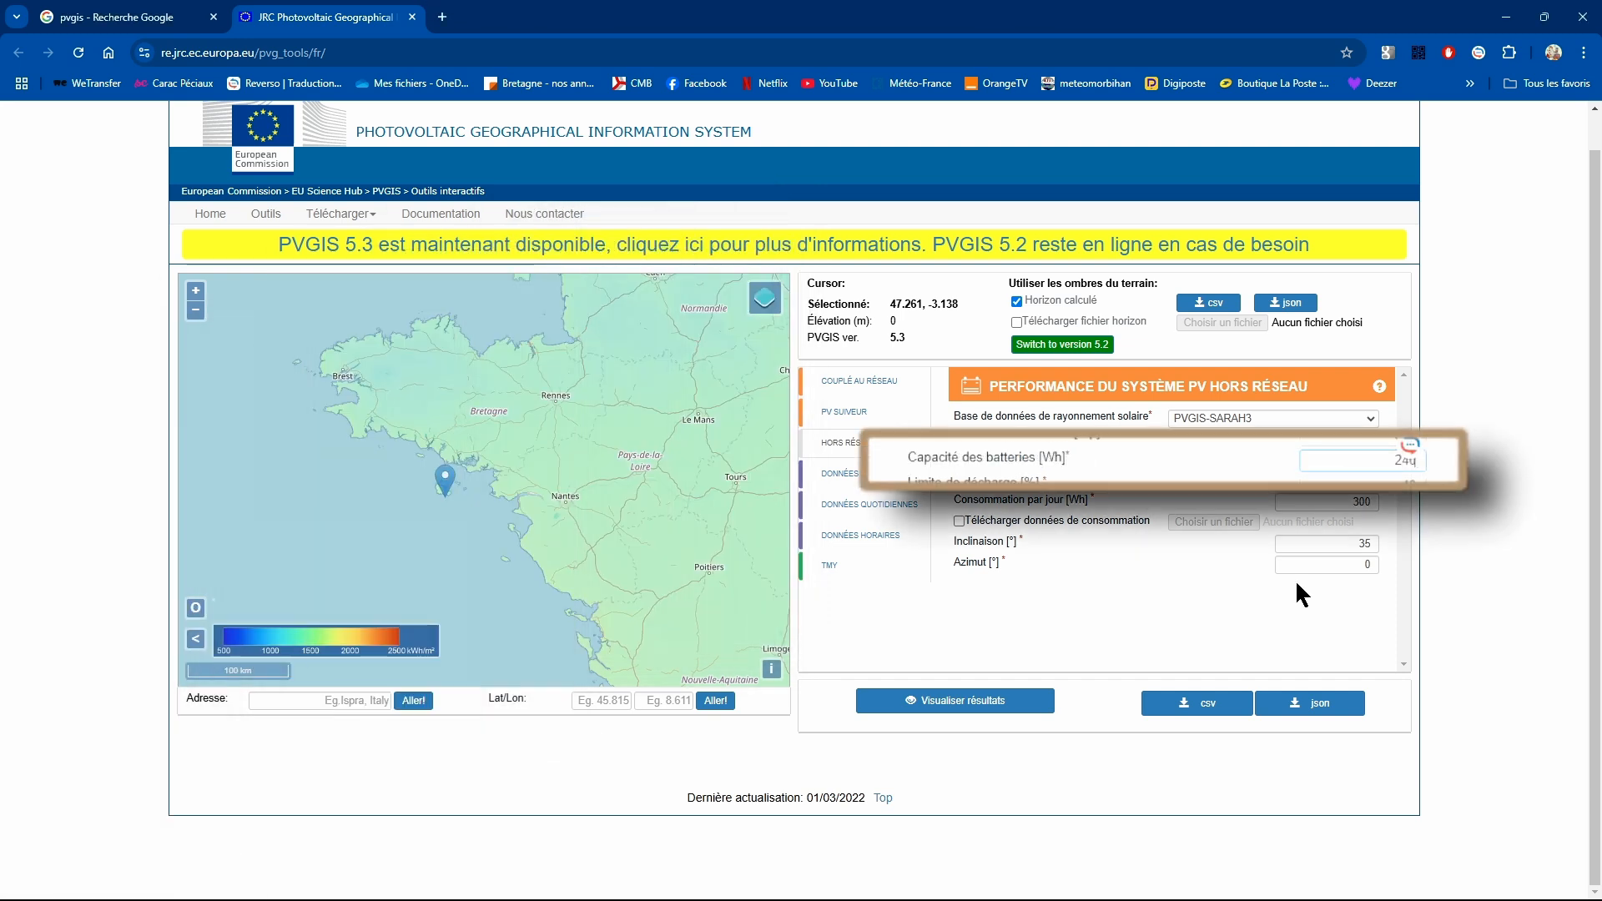
pyautogui.write('0')
pyautogui.click(1220, 583)
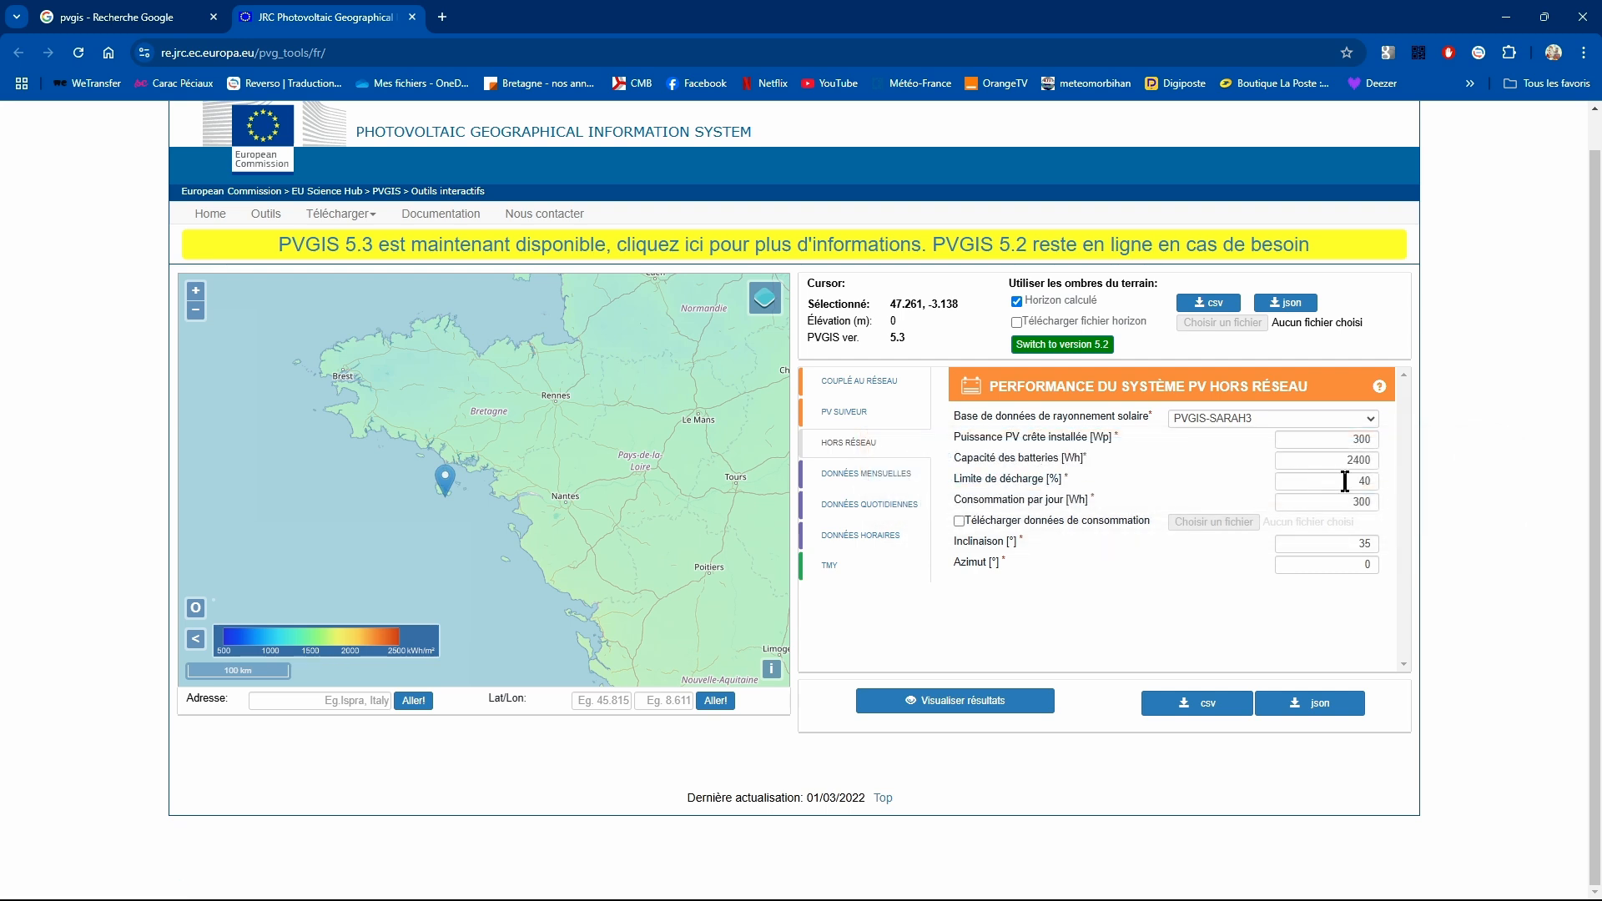
# - Set the battery discharge limit to 50 % and the daily consumption to 1700 Wh
pyautogui.doubleClick(1345, 482)
pyautogui.write('50')
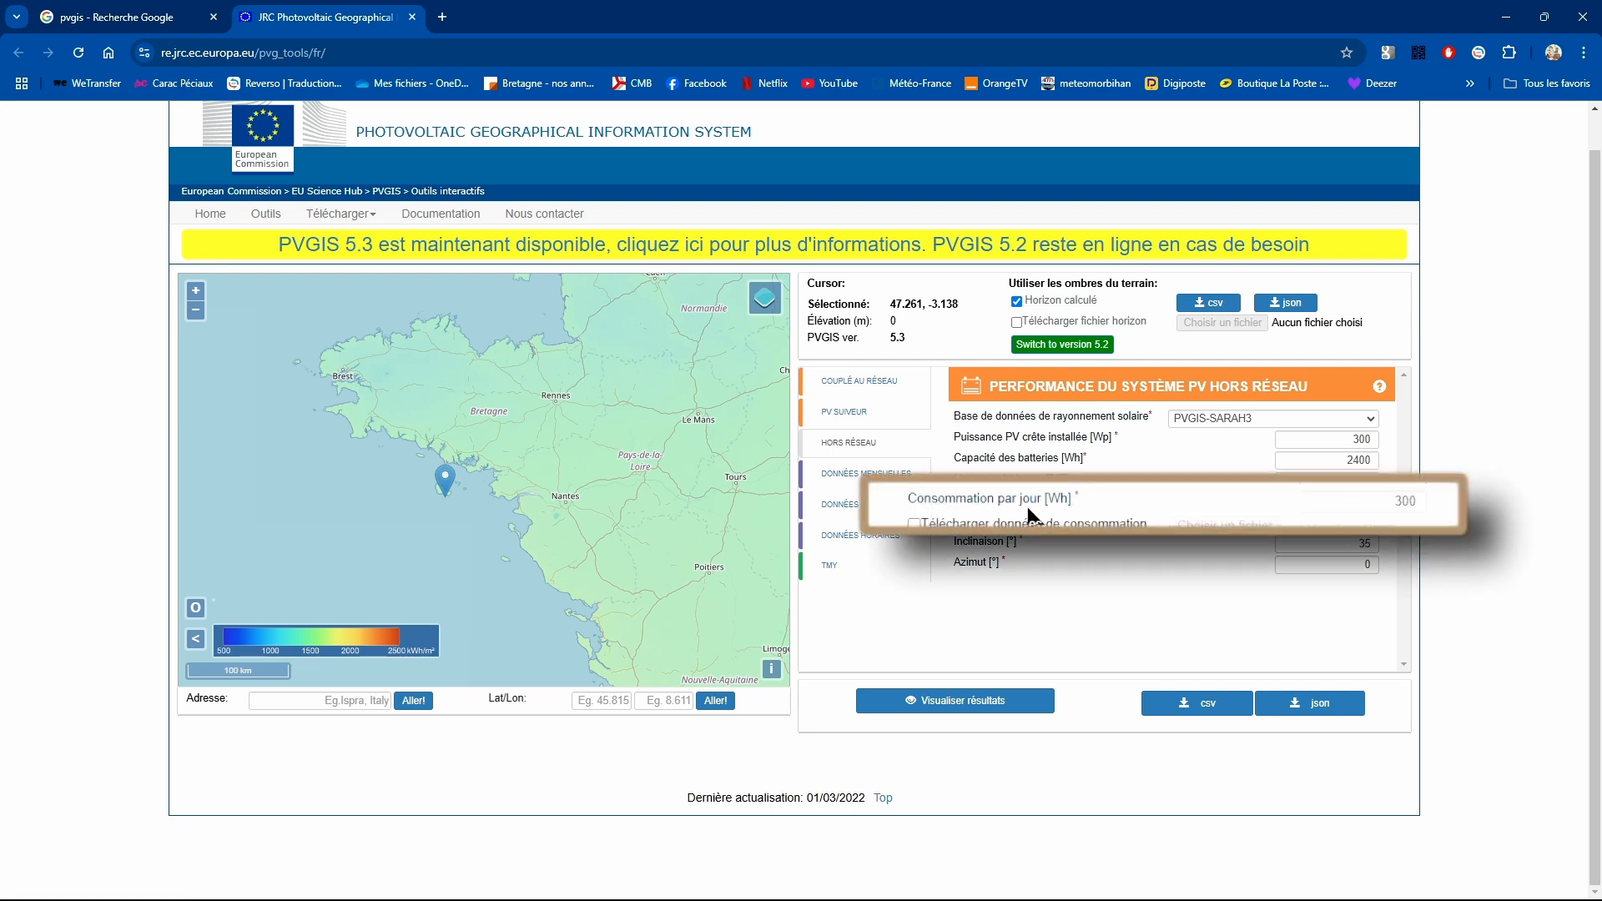
pyautogui.press('Tab')
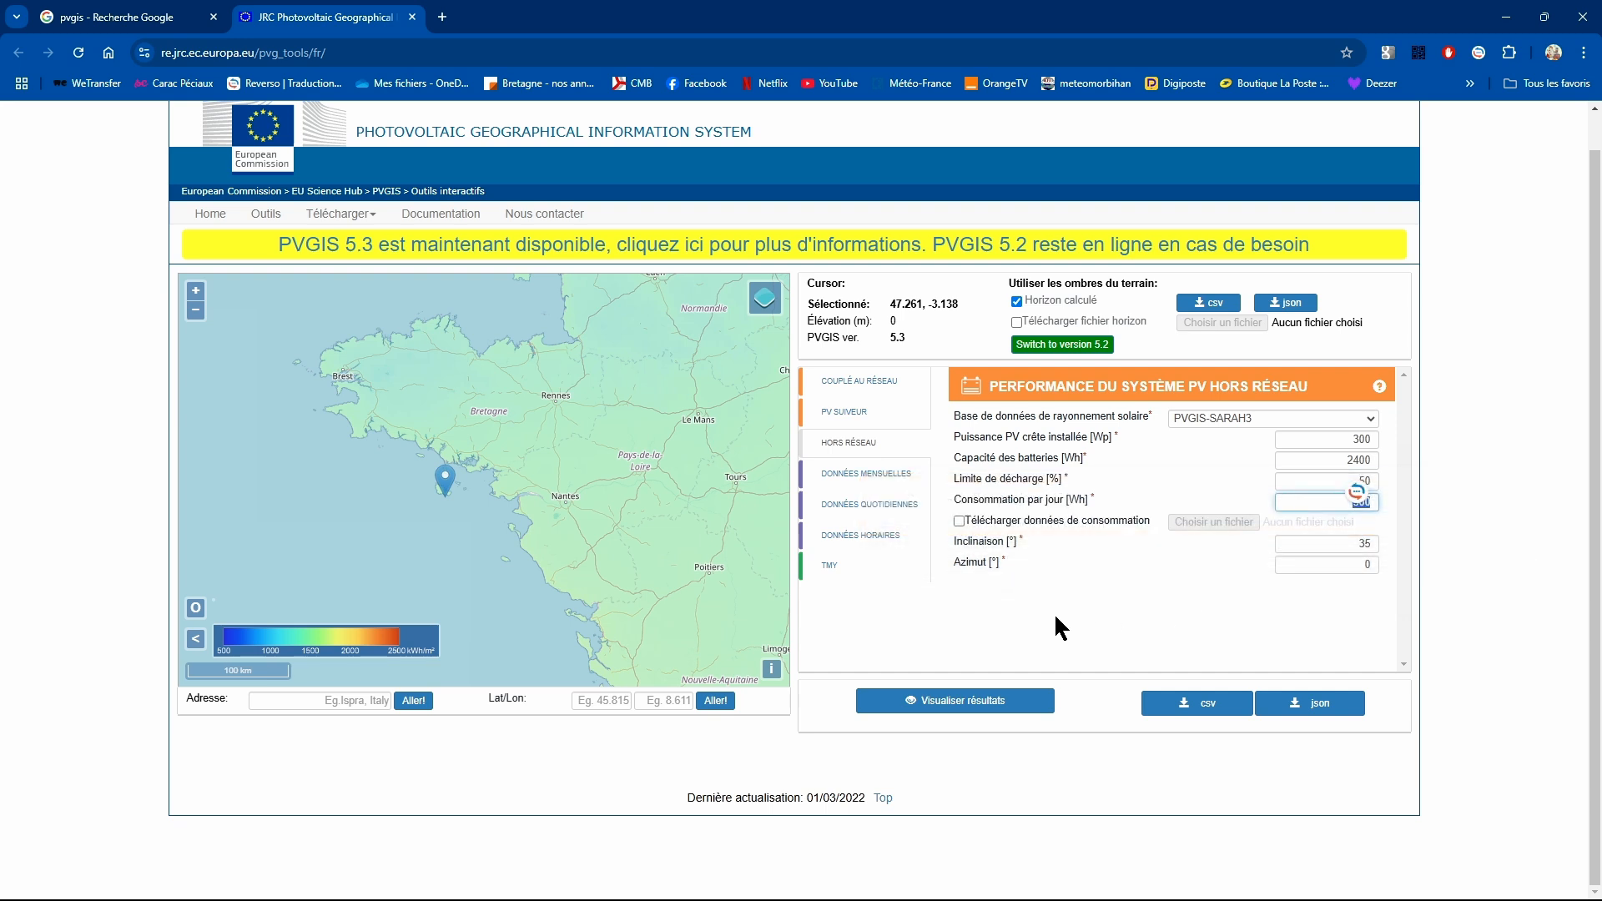
pyautogui.write('1400')
pyautogui.click(1055, 617)
# - Read the help explanations for the panel inclination and azimuth angles, closing each one
pyautogui.click(988, 547)
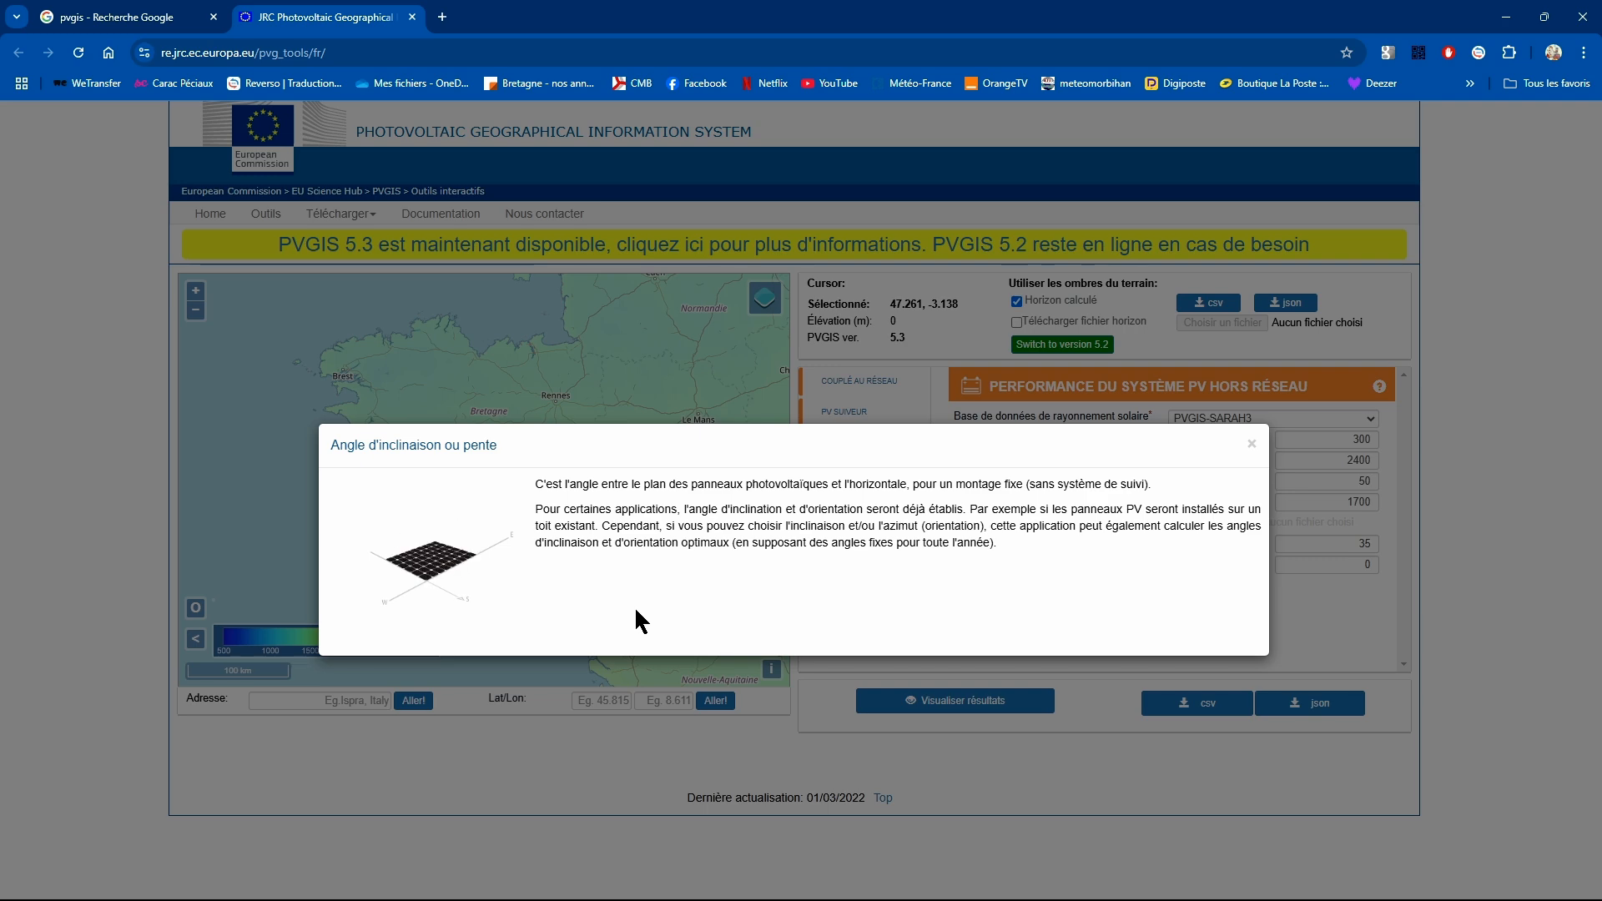
pyautogui.click(1251, 443)
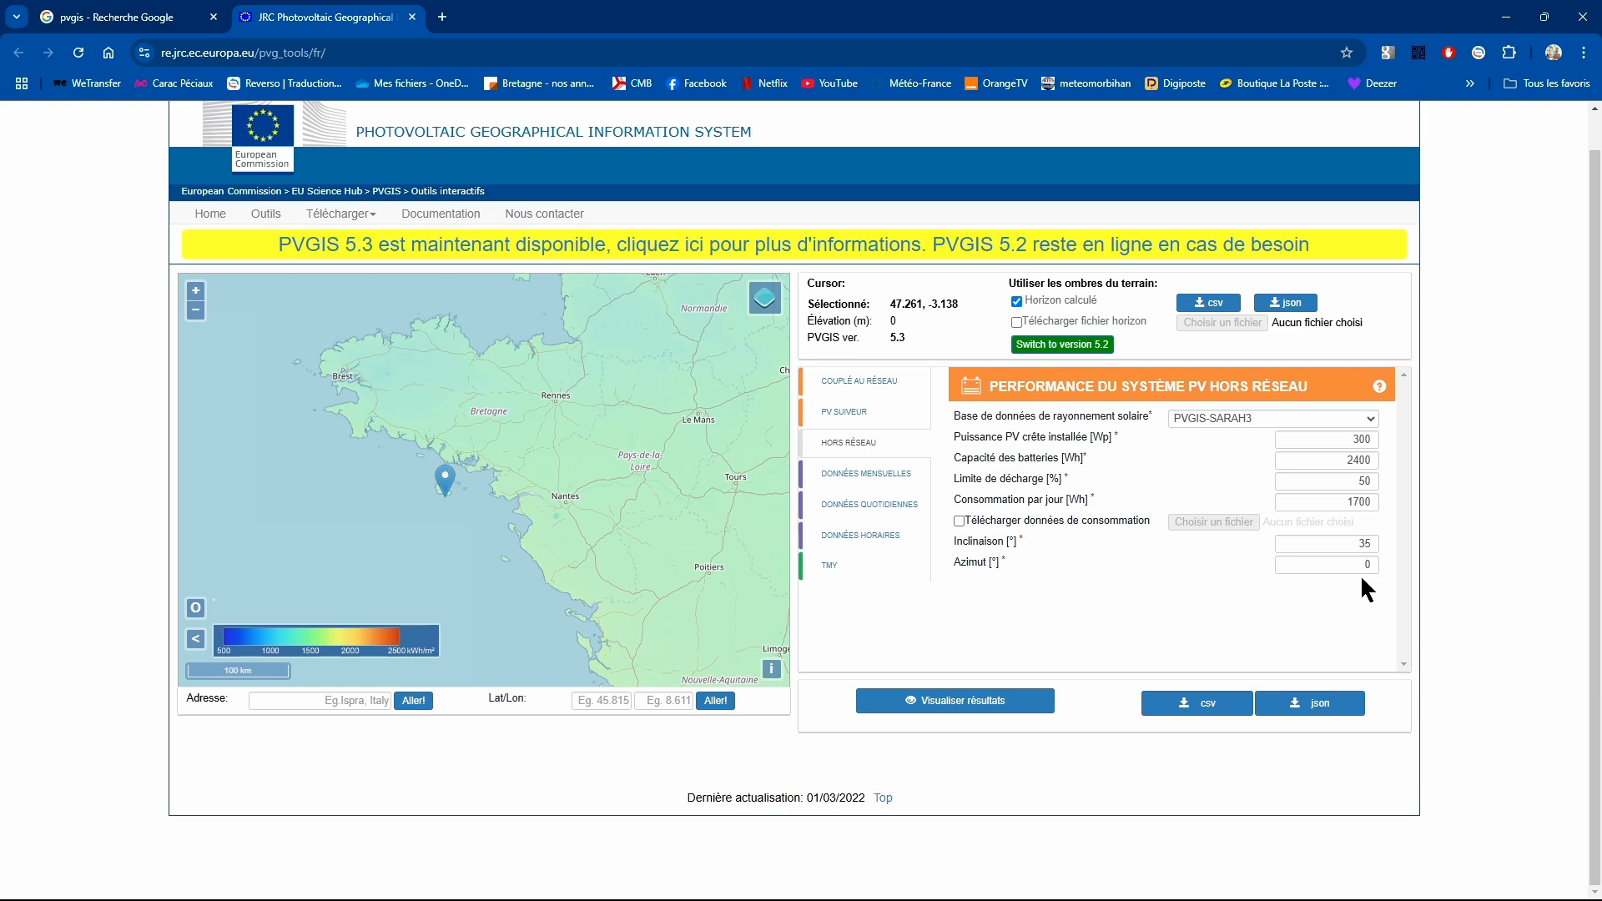
pyautogui.click(975, 562)
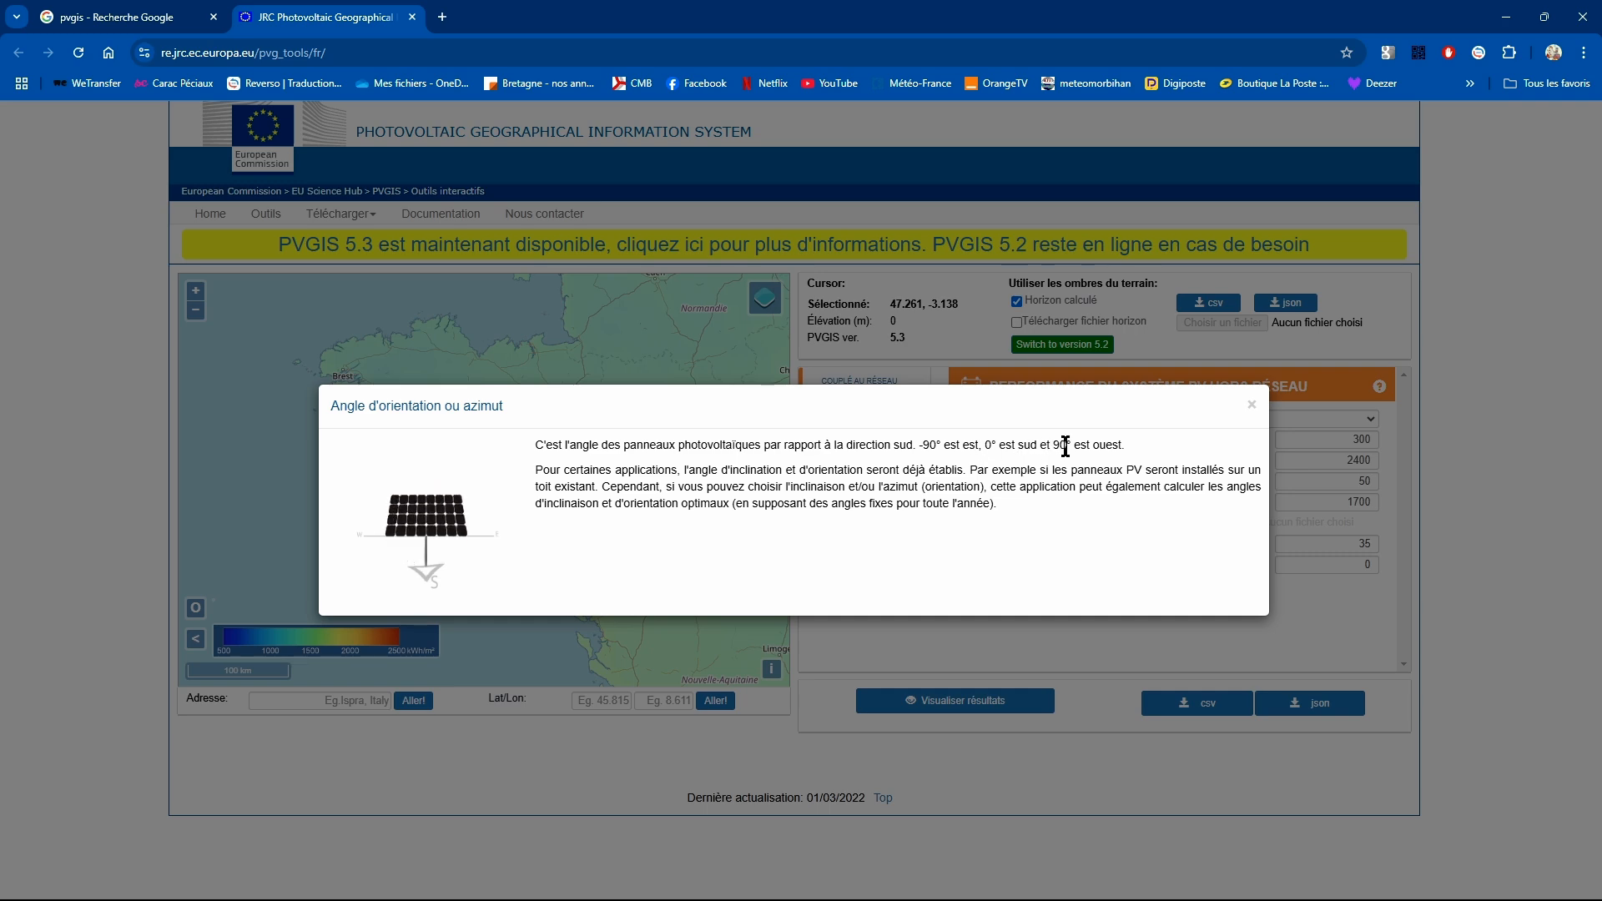
pyautogui.click(1252, 405)
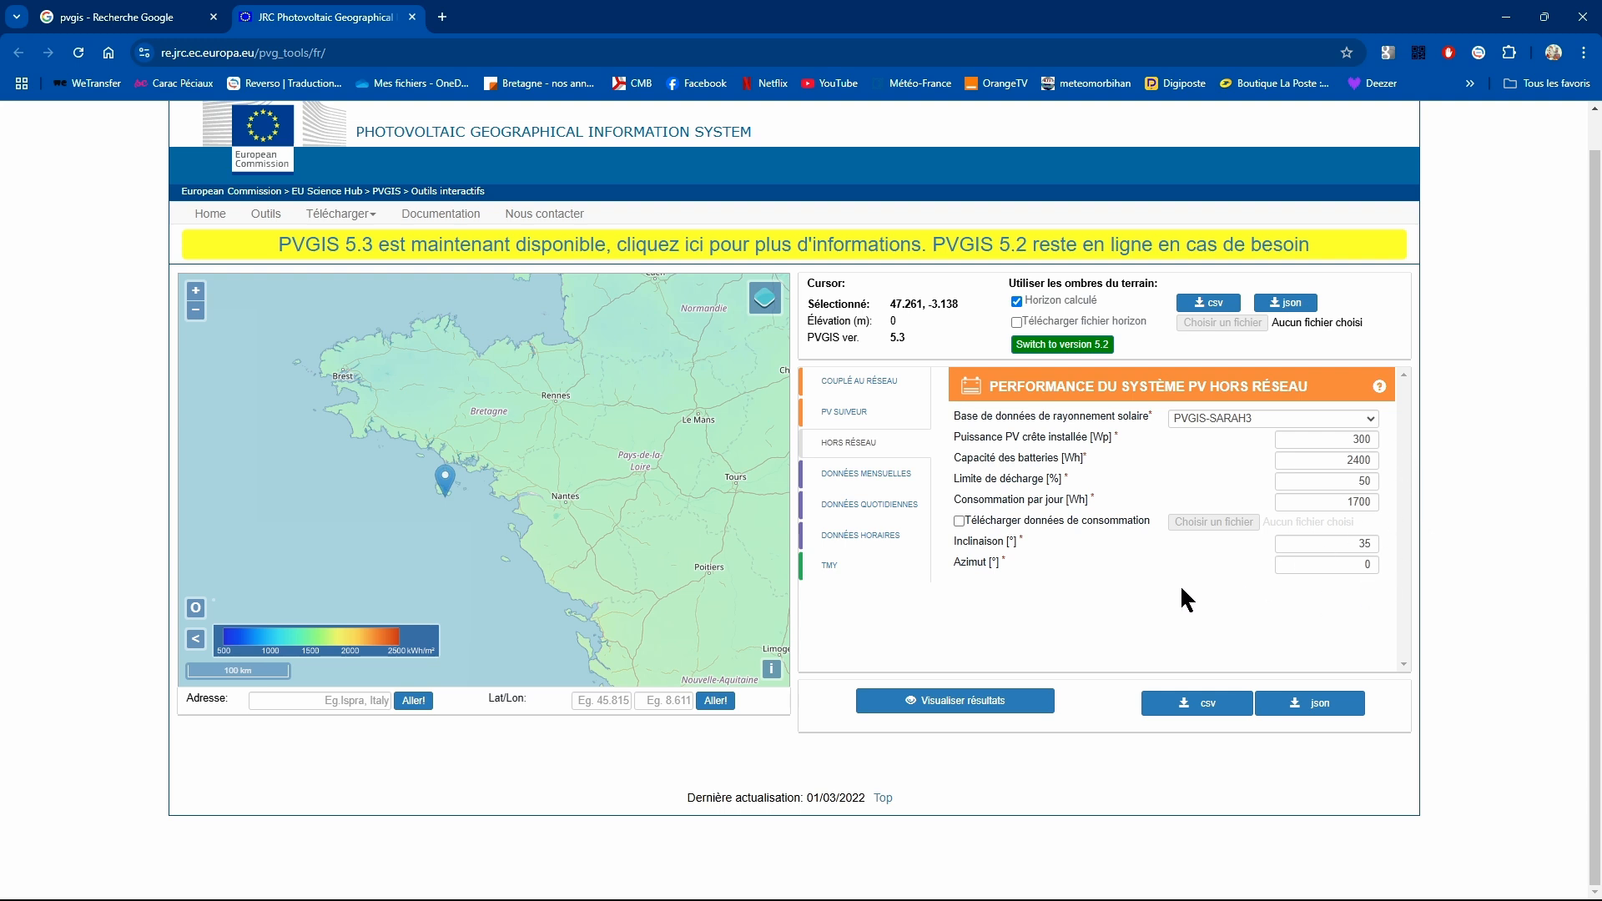
# - Set the panel inclination to 0° for horizontally mounted panels
pyautogui.click(1333, 545)
pyautogui.doubleClick(1340, 545)
pyautogui.write('0')
pyautogui.click(1332, 591)
# - Move the location to the cove on Belle-Île's south coast, at about 47.294, -3.202, and display the off-grid simulation results
pyautogui.scroll(4, 450, 524)
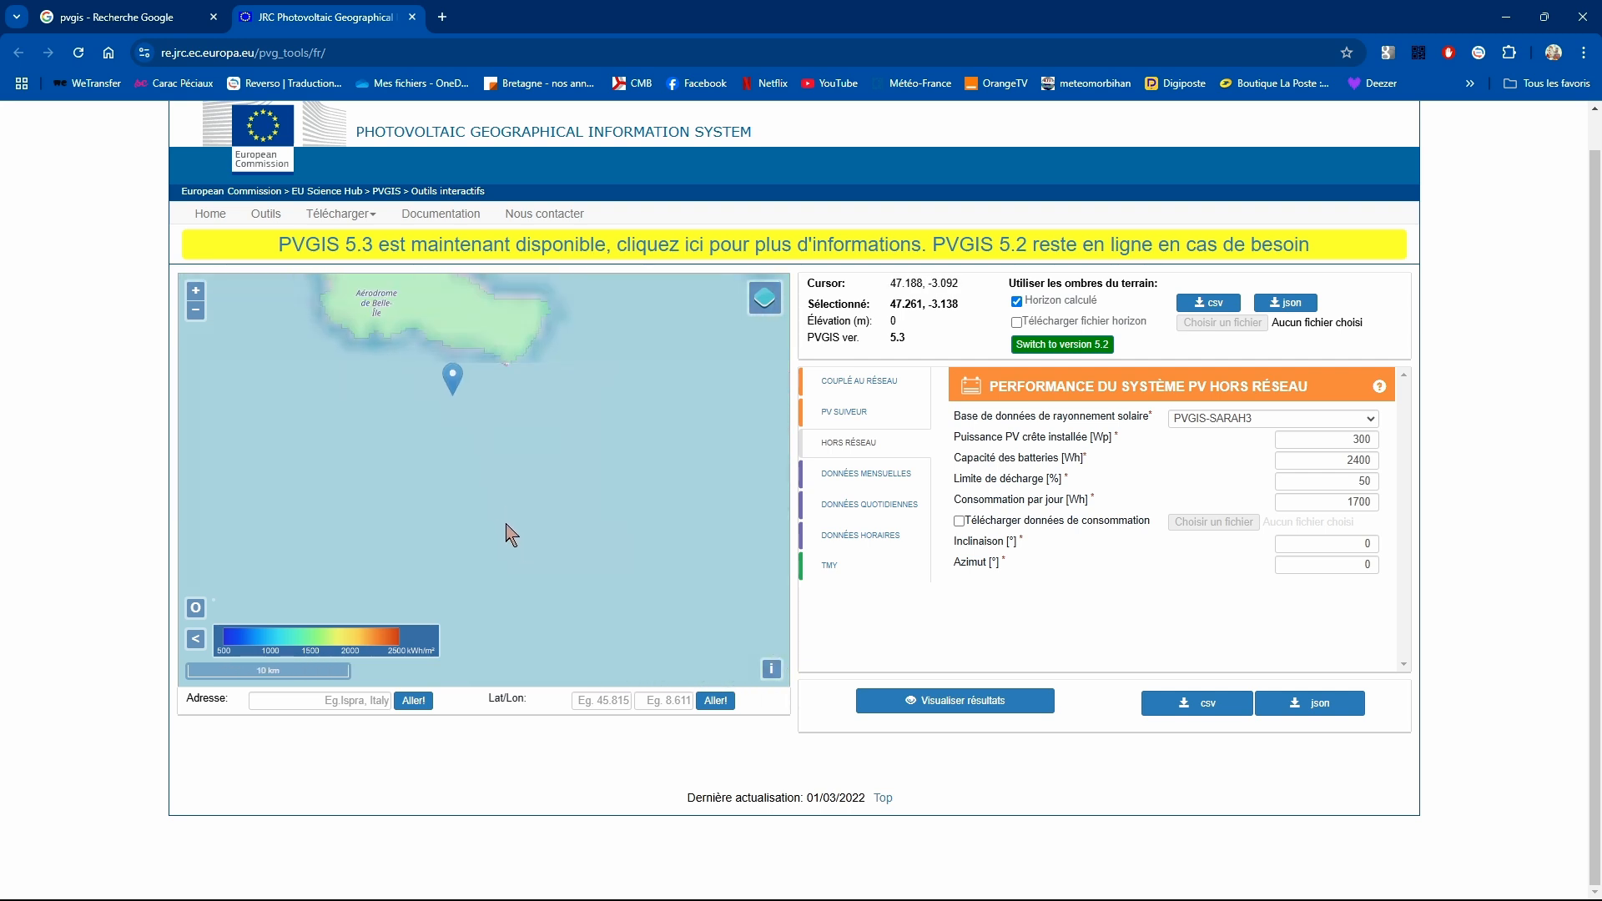
pyautogui.scroll(4, 480, 488)
pyautogui.click(447, 419)
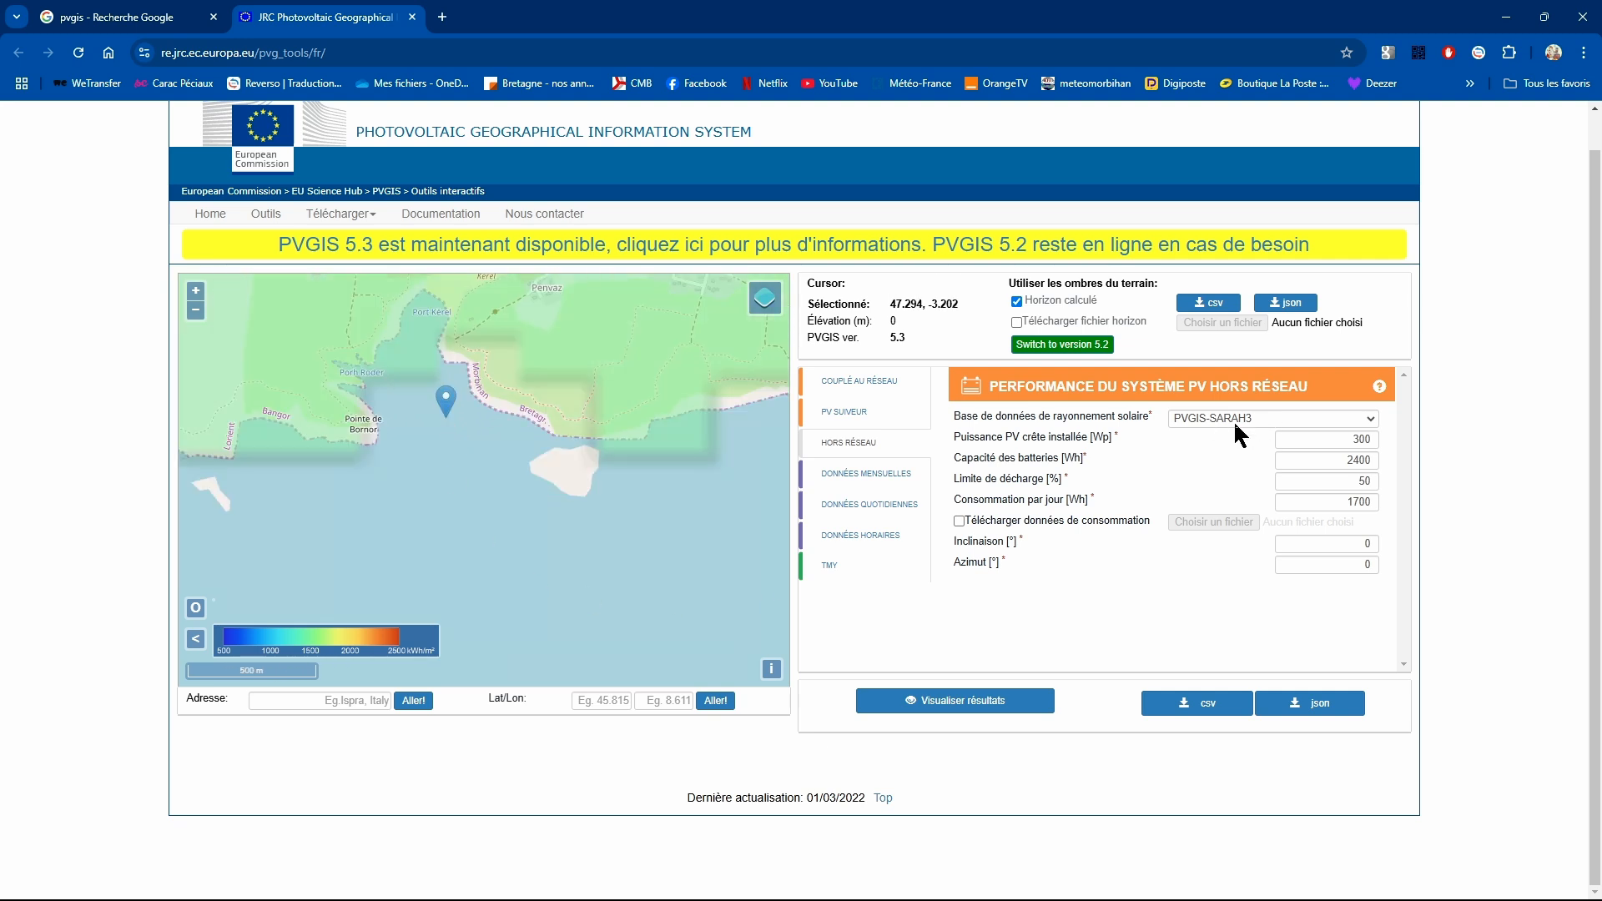
pyautogui.scroll(-4, 529, 534)
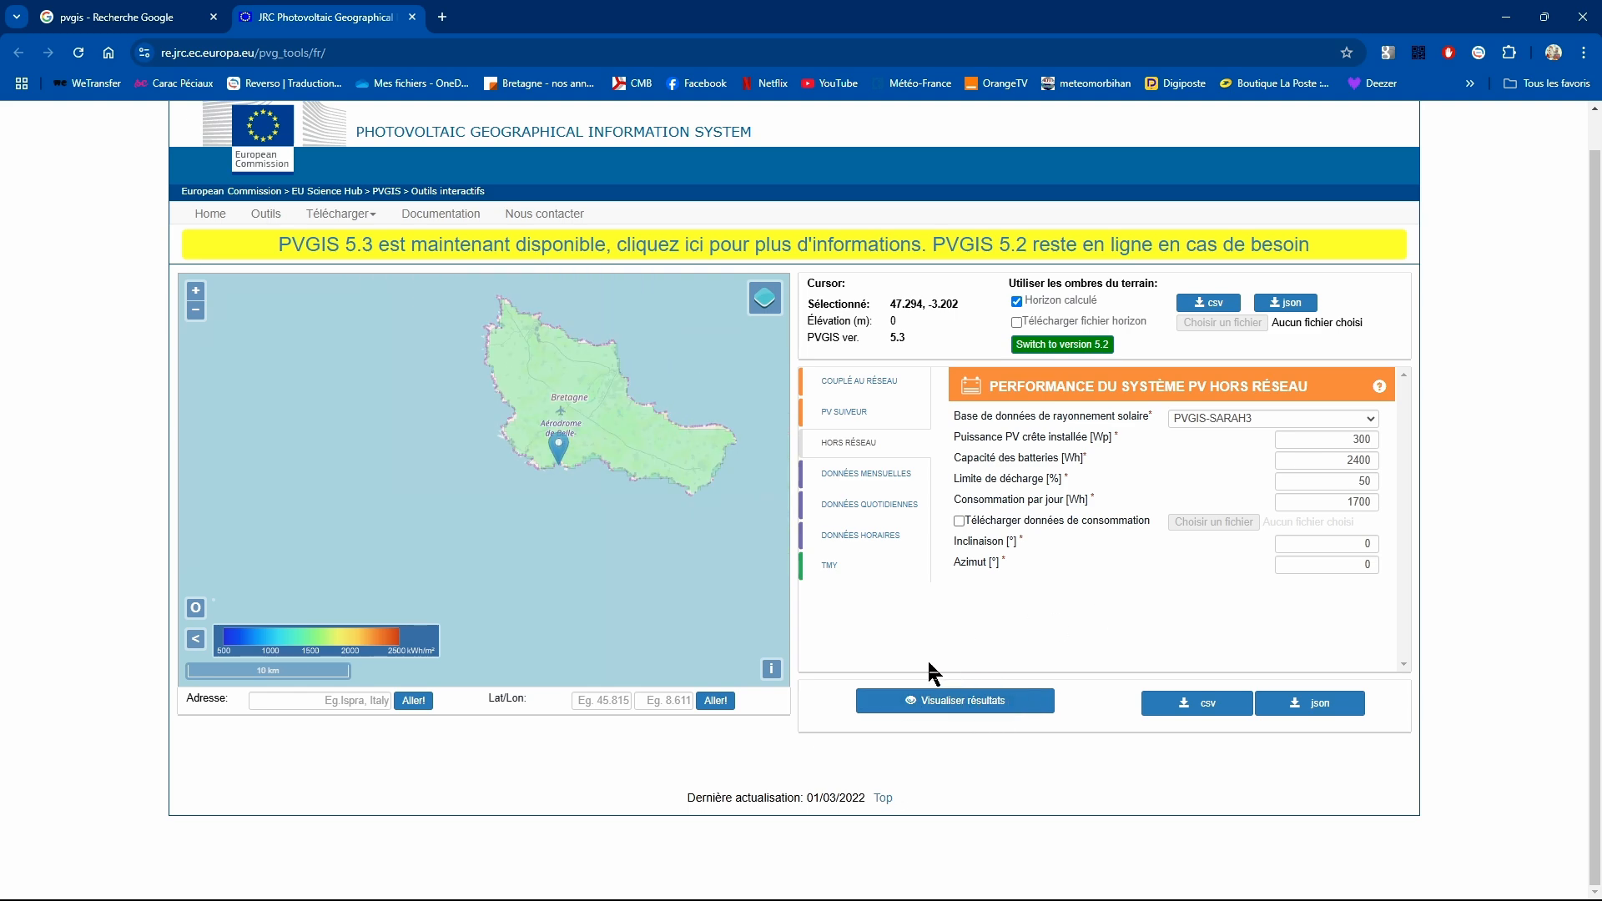
pyautogui.click(948, 705)
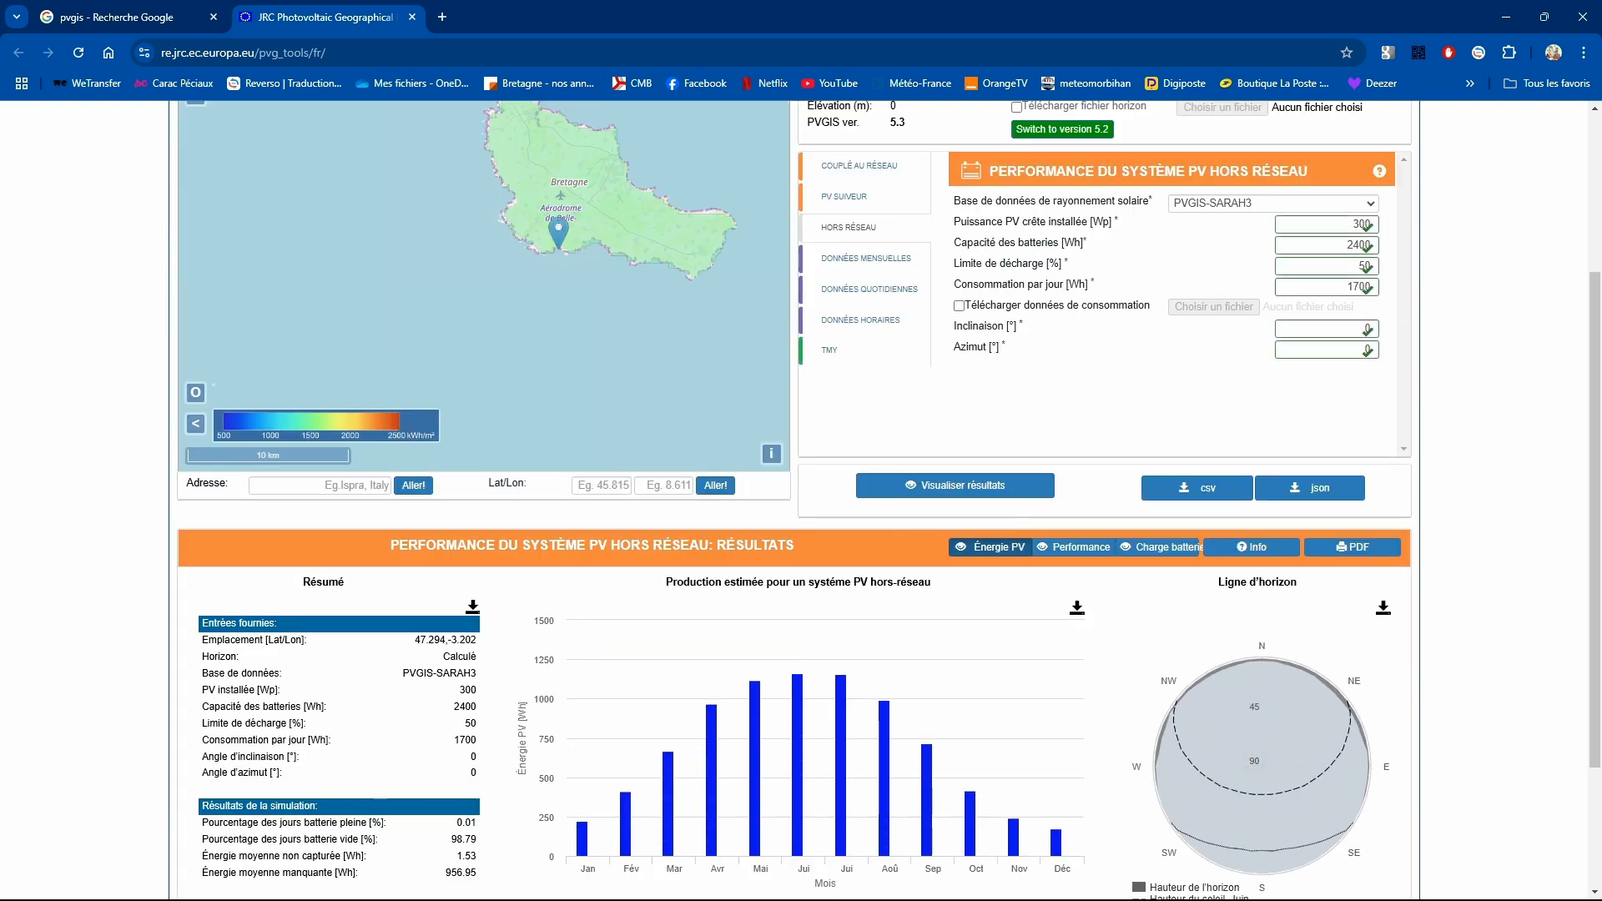
# - Examine the monthly PV production chart for the Belle-Île location
pyautogui.scroll(-2, 1503, 763)
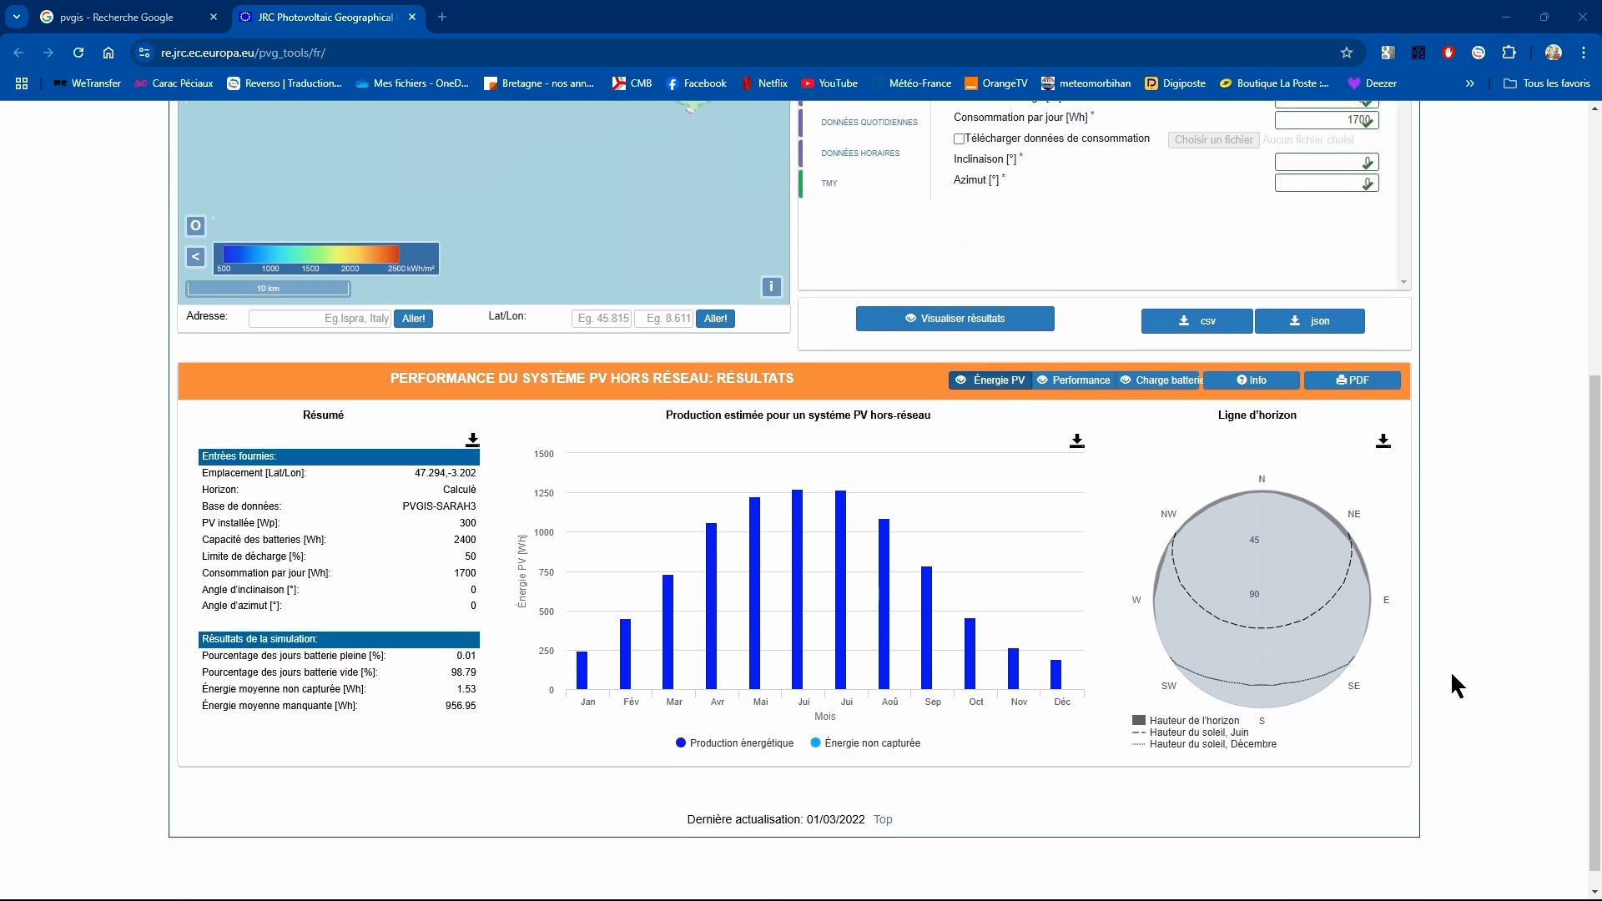
pyautogui.moveTo(808, 488)
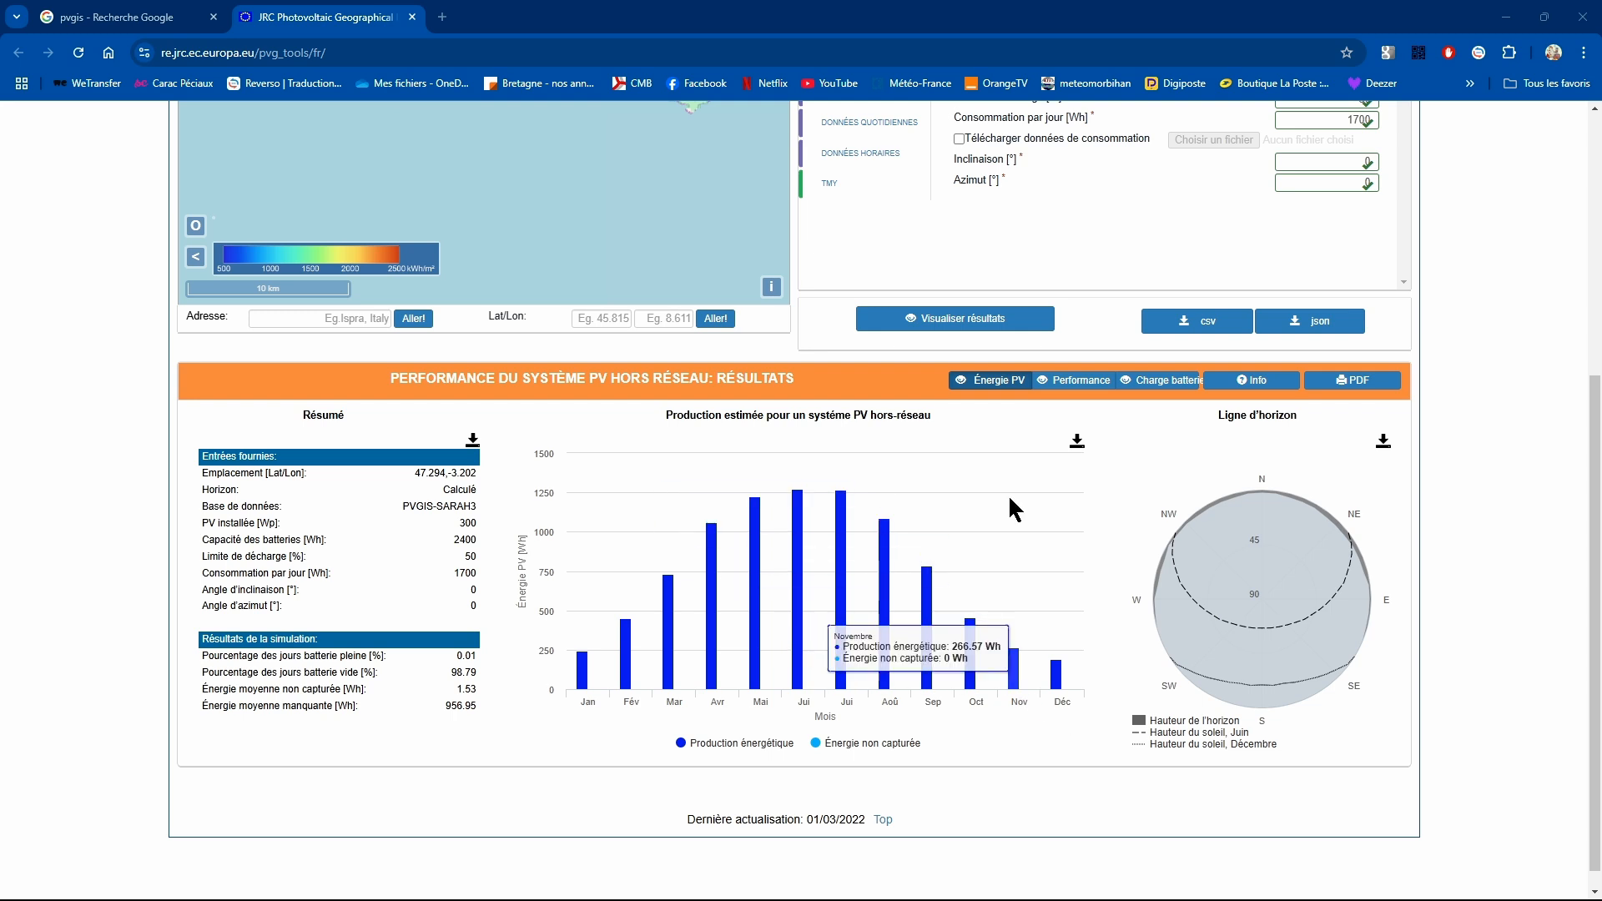
# - Move the location to the coast of the island south of Hyères, at about 42.993, 6.239, and display its off-grid simulation results
pyautogui.scroll(3, 1010, 501)
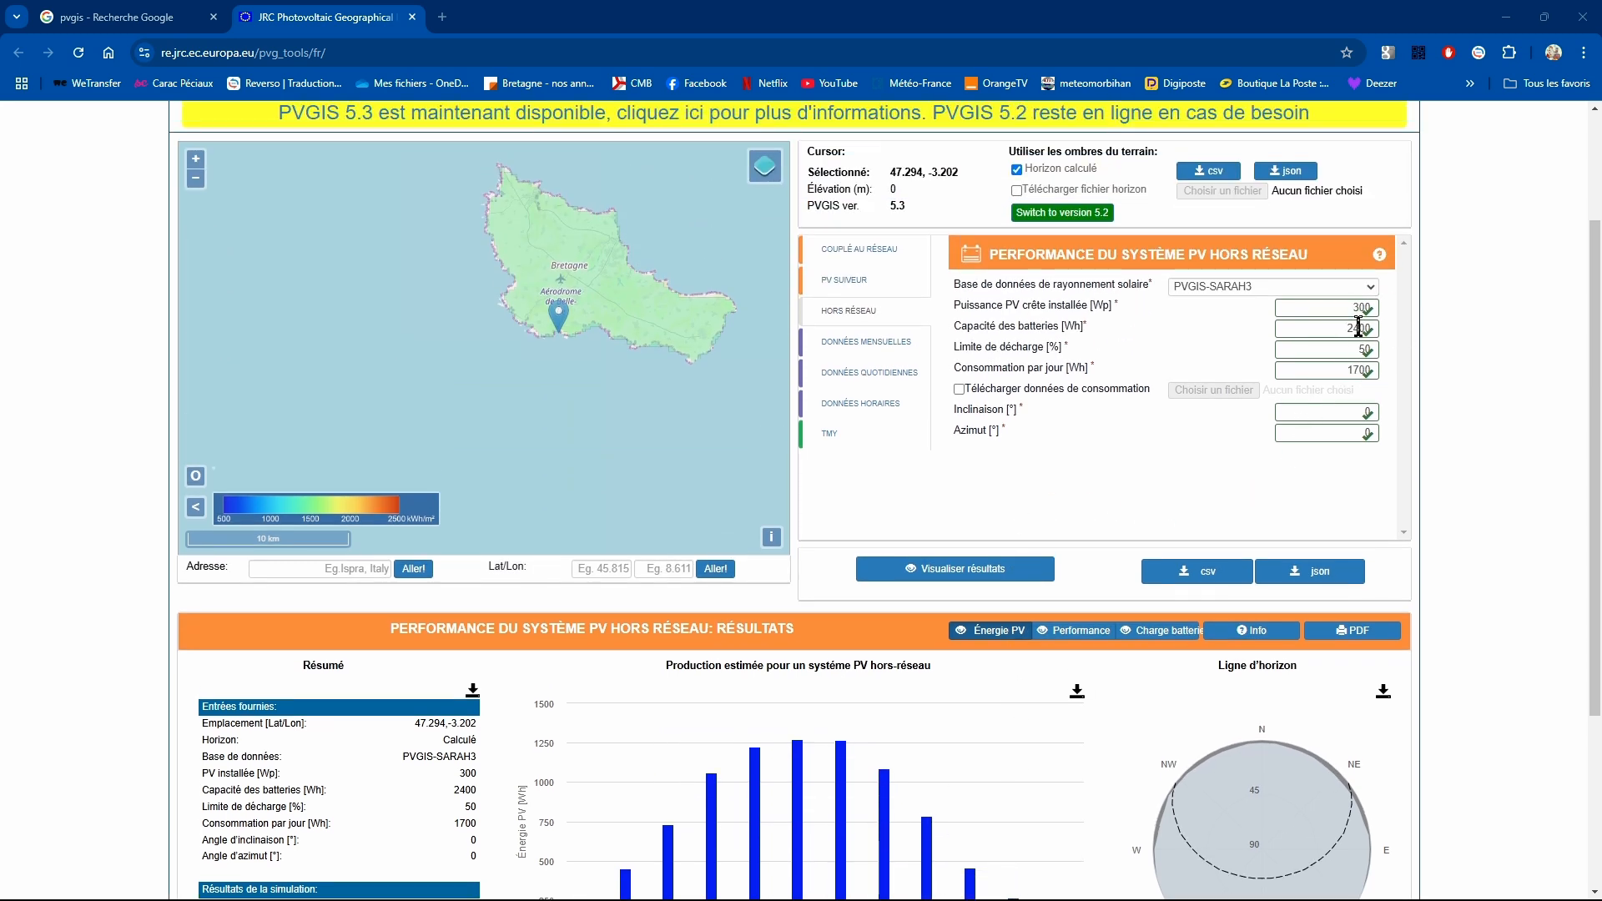
pyautogui.scroll(-5, 470, 436)
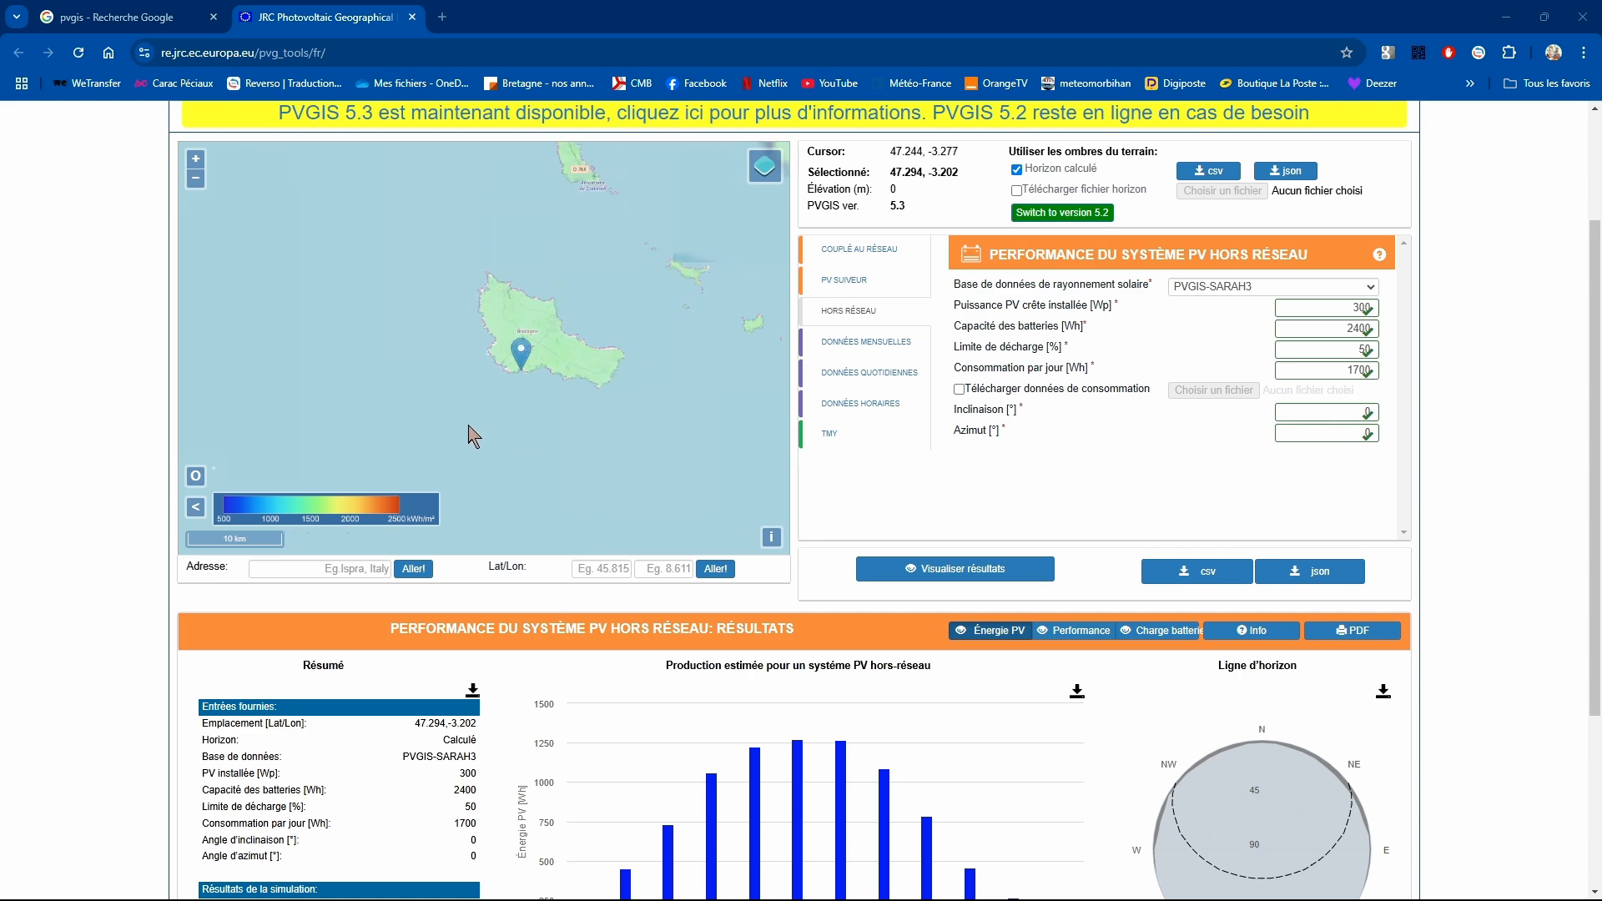
pyautogui.moveTo(576, 482); pyautogui.dragTo(526, 290)
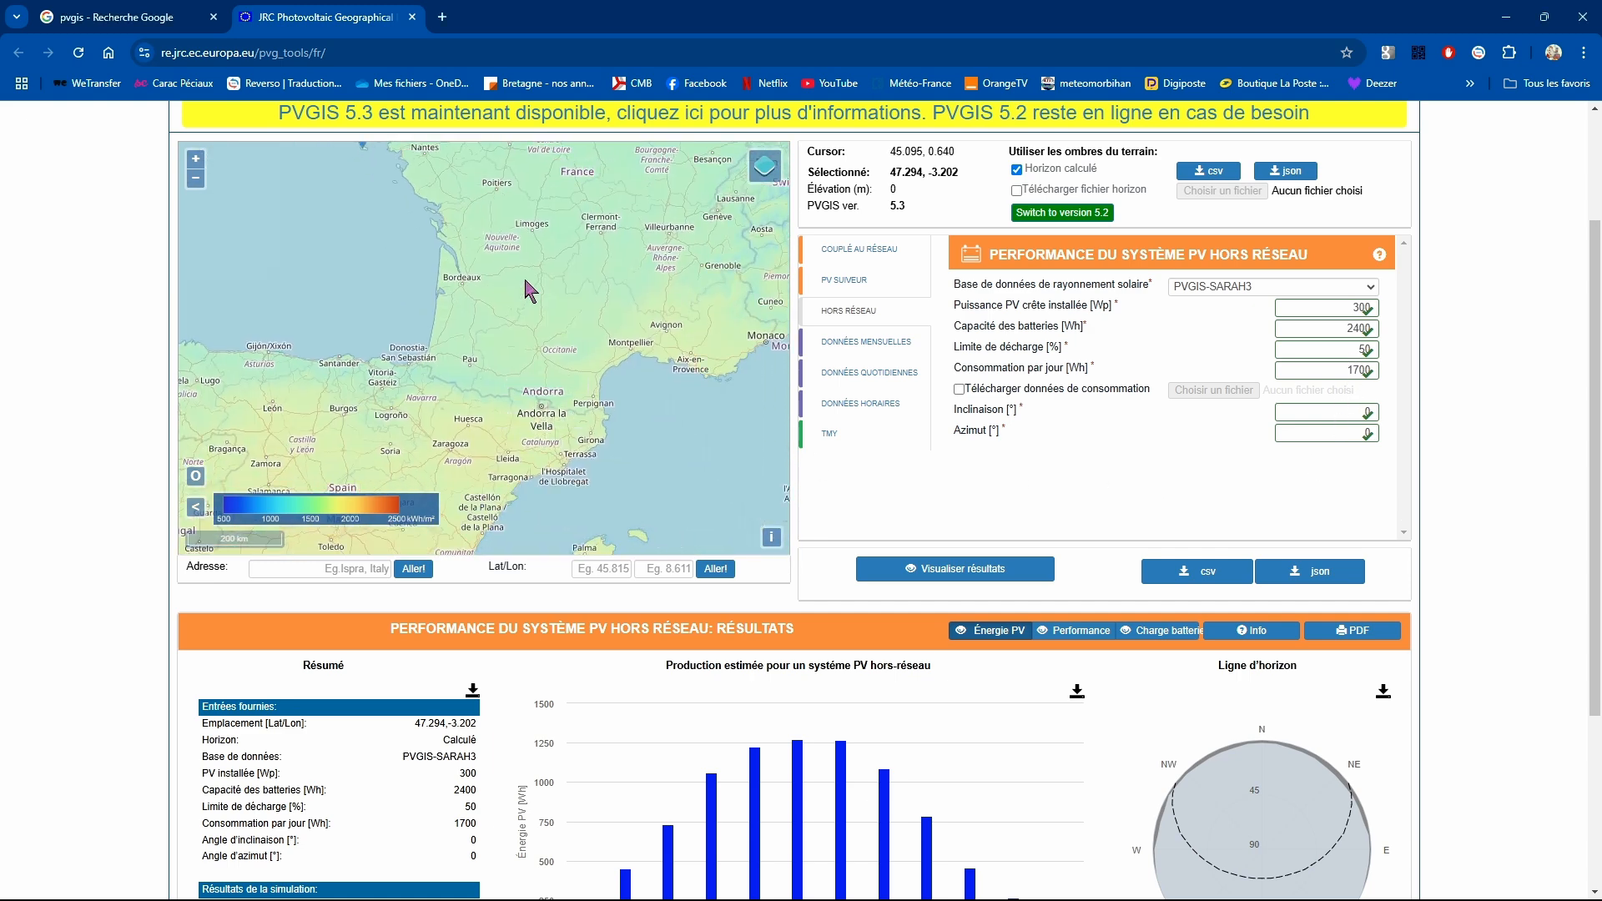
pyautogui.scroll(4, 656, 367)
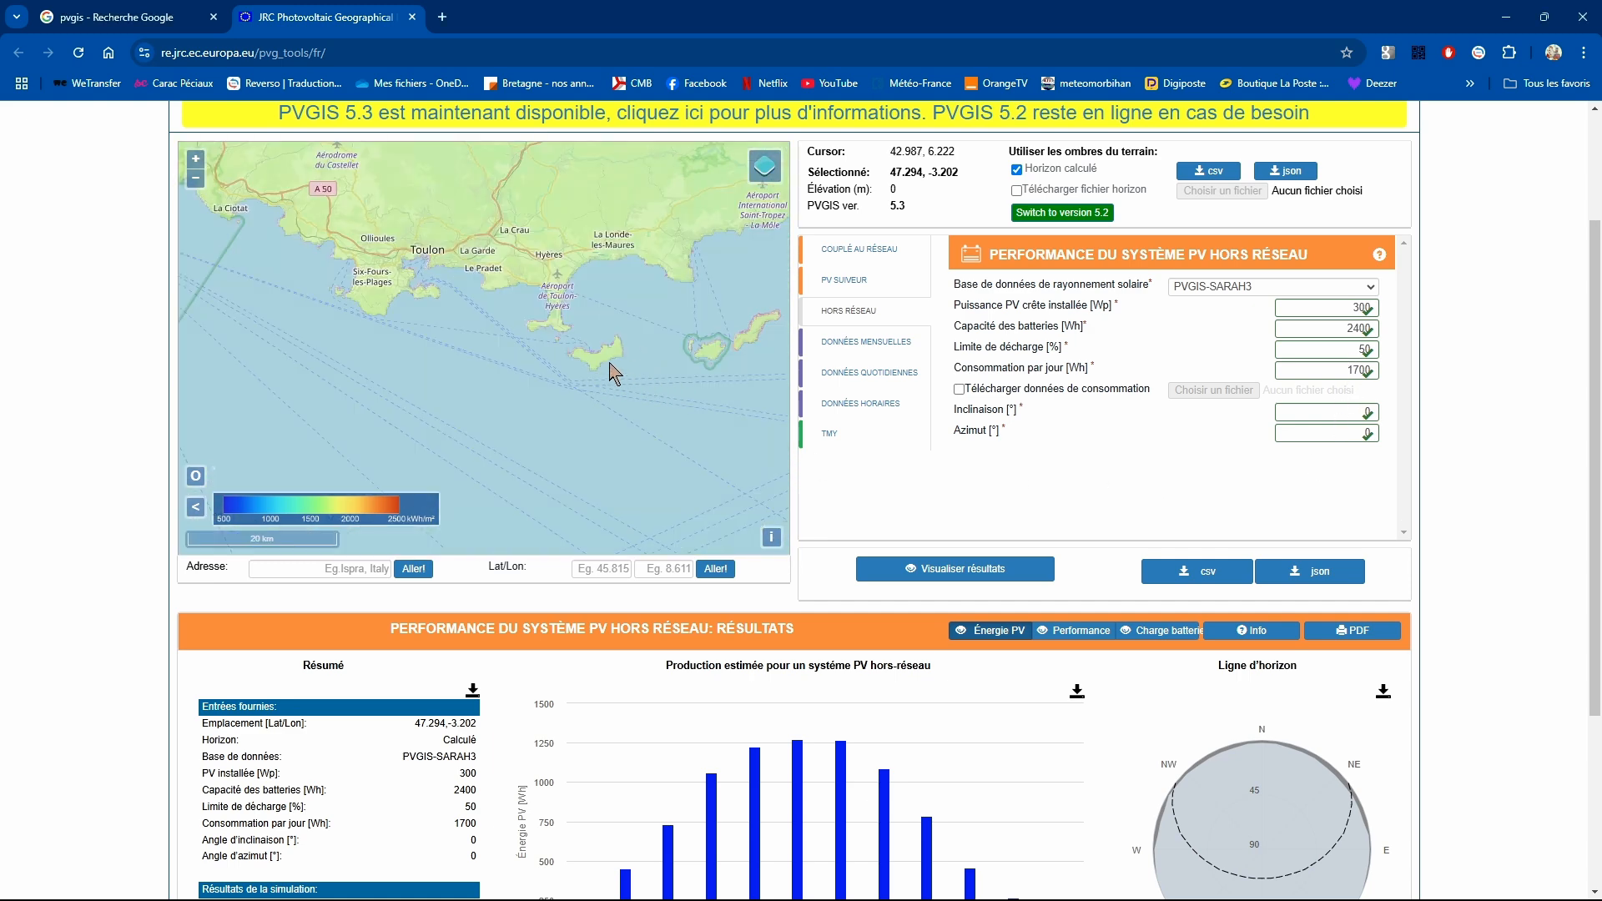
pyautogui.scroll(2, 667, 354)
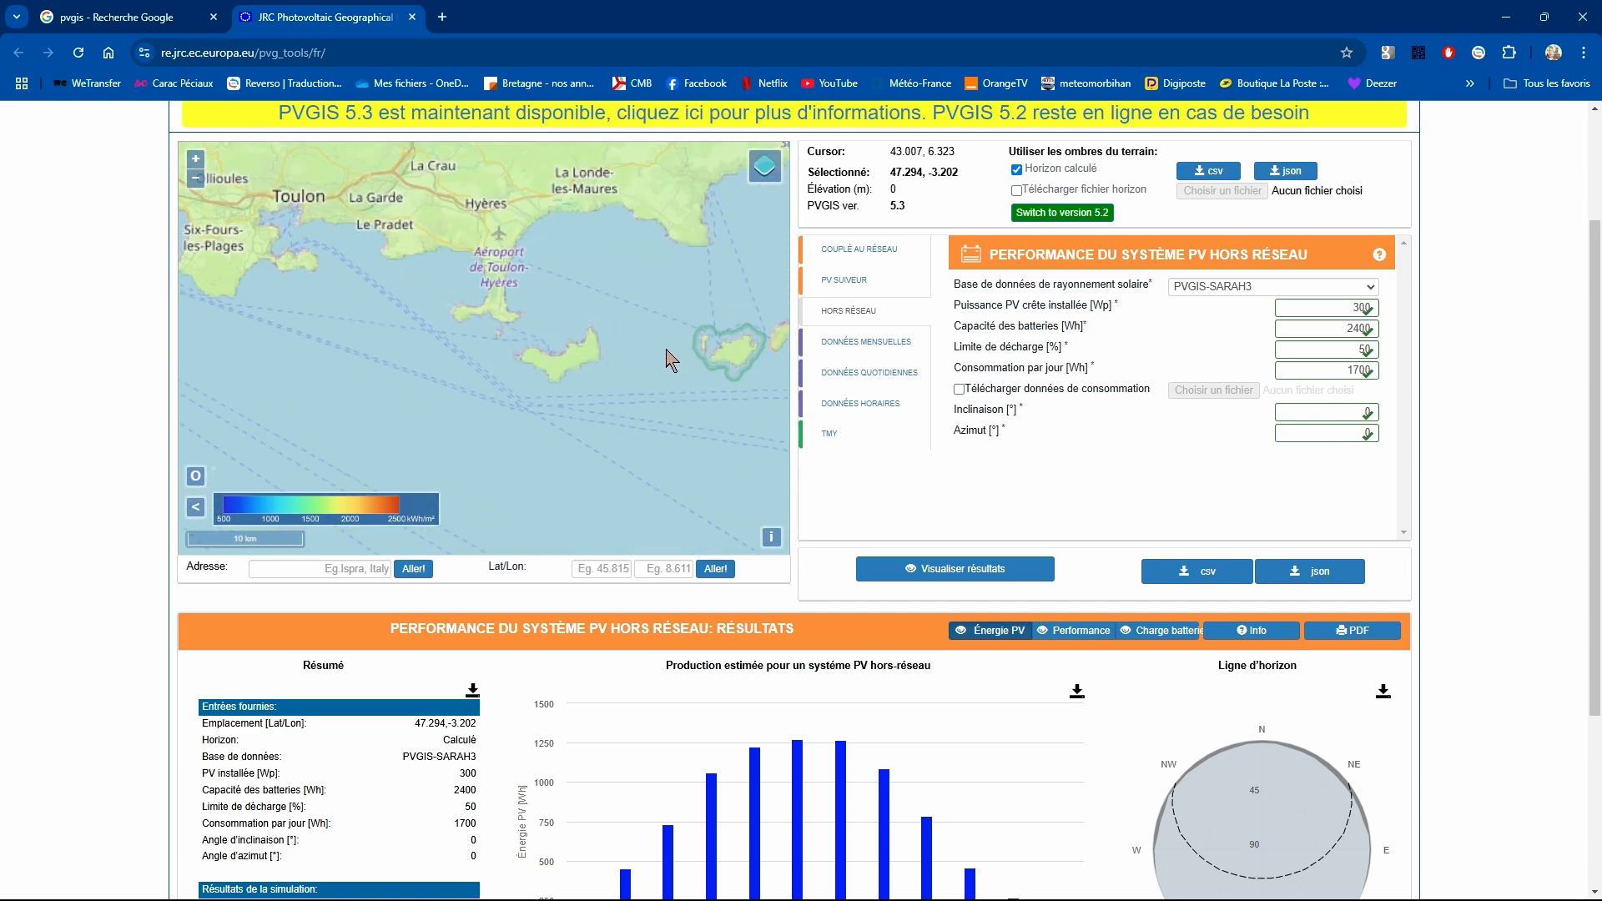
pyautogui.click(464, 395)
pyautogui.scroll(-3, 985, 315)
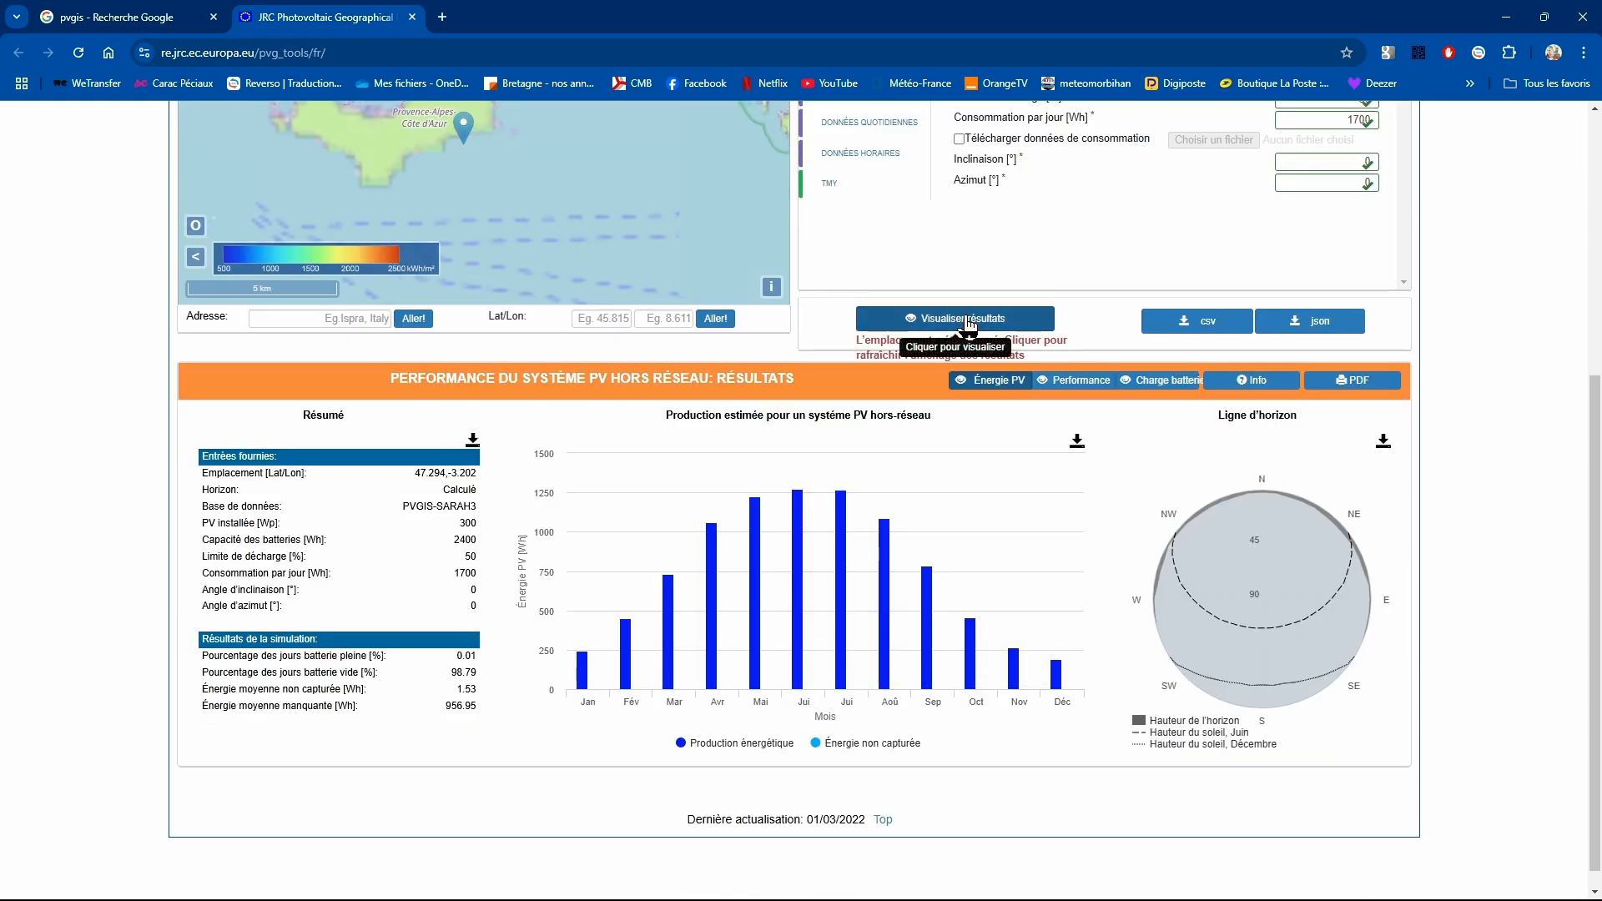
pyautogui.click(968, 321)
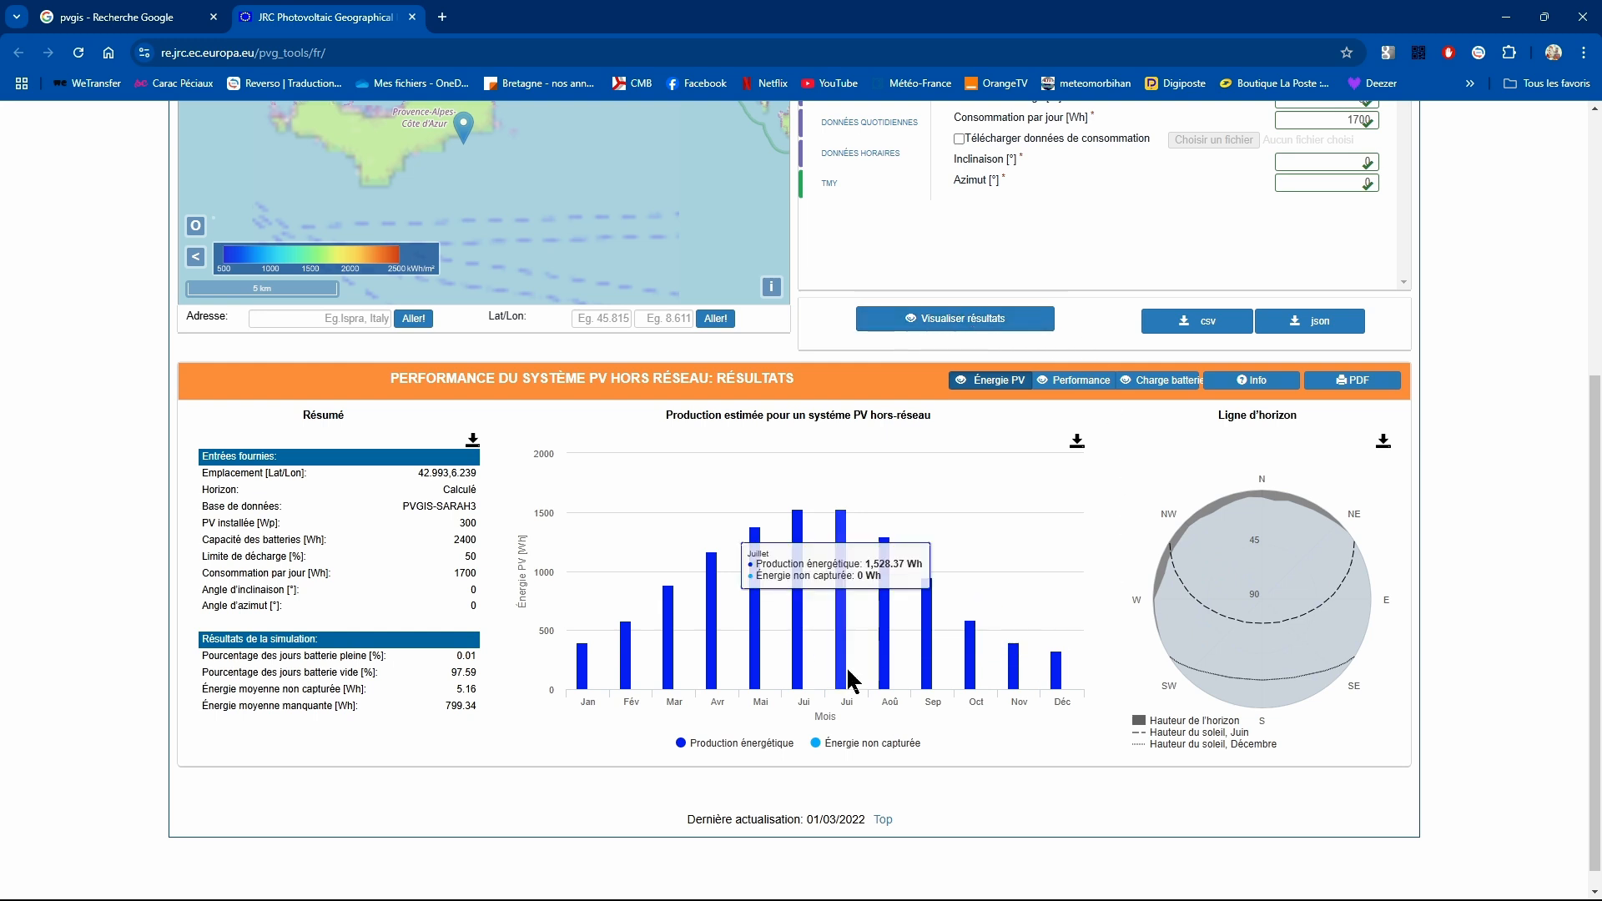
pyautogui.moveTo(815, 535)
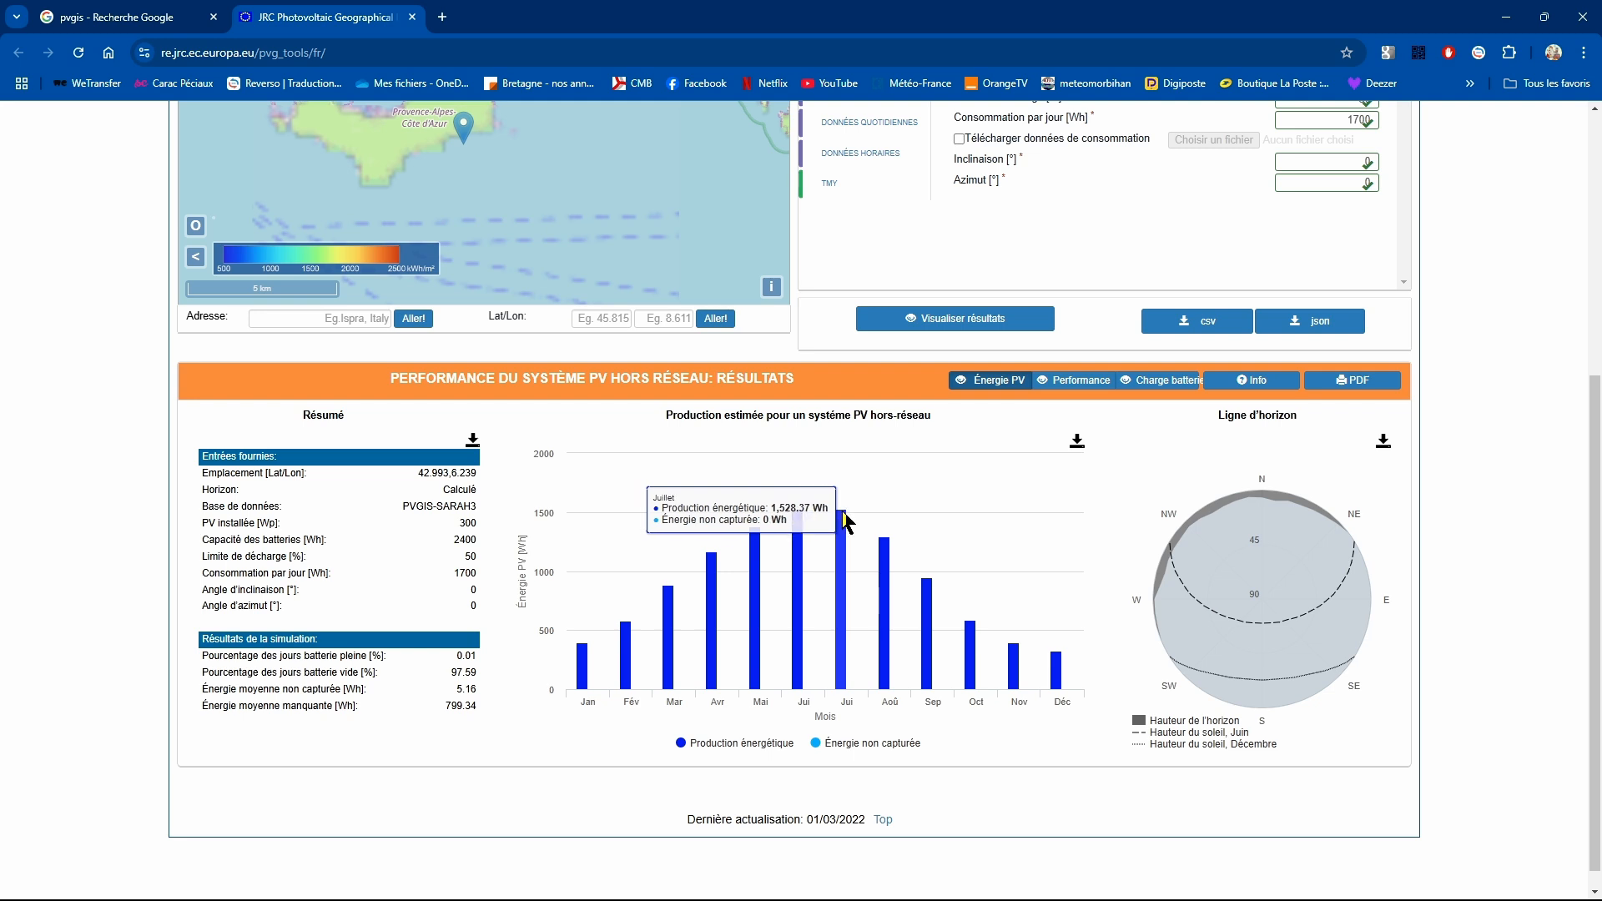
pyautogui.moveTo(885, 547)
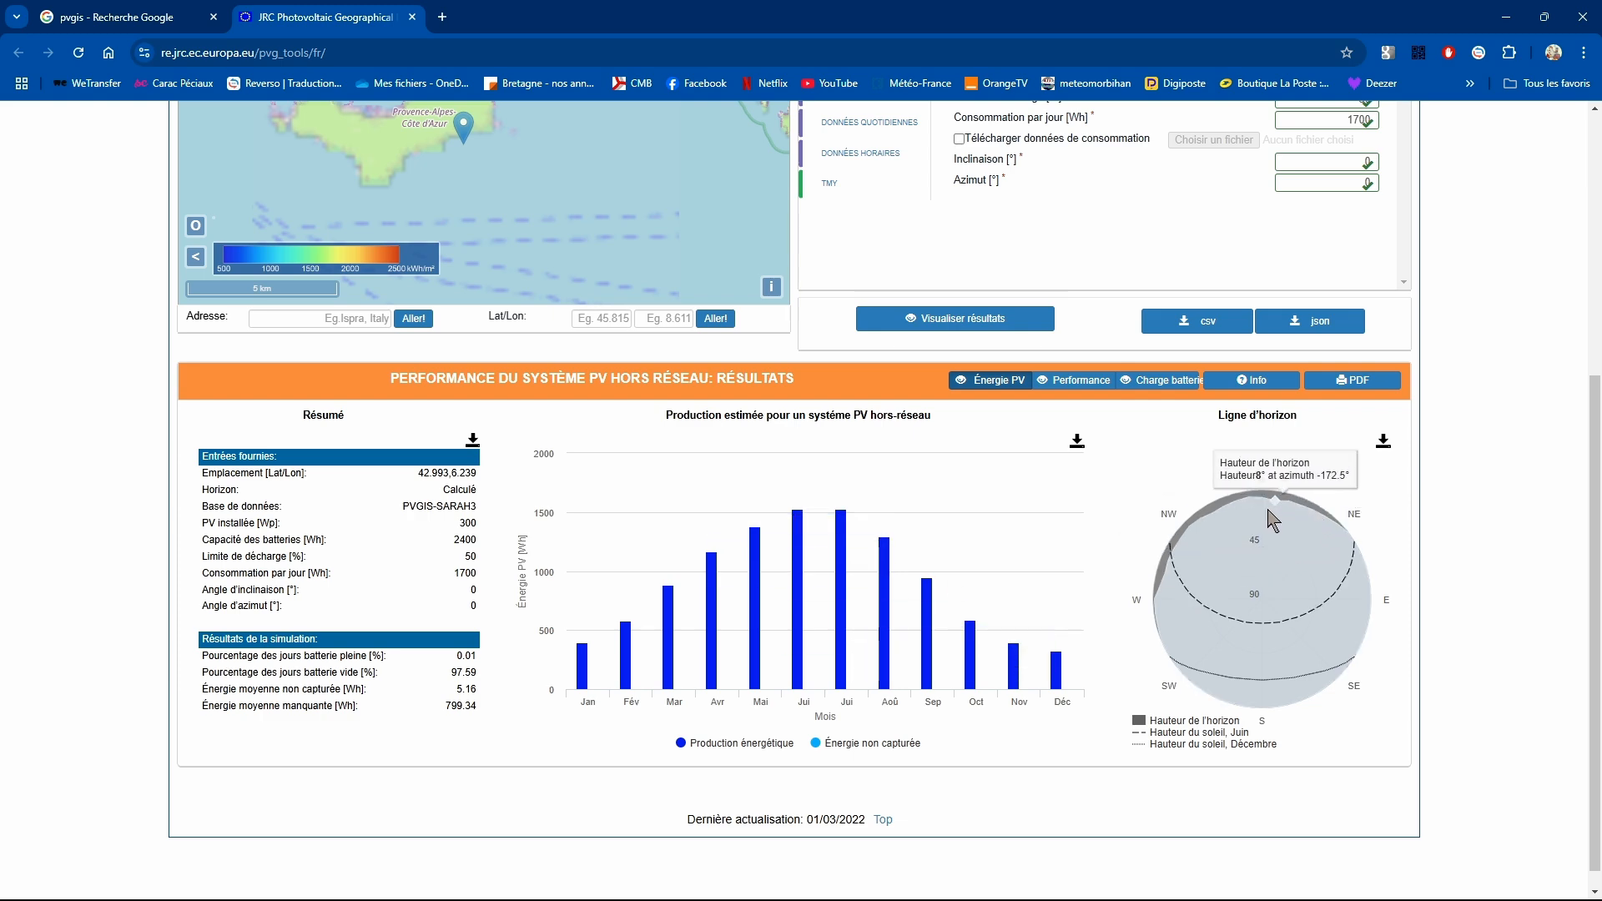
pyautogui.moveTo(1172, 567)
# - Move the location to the water off Sainte-Anne in Martinique, at about 14.433, -60.886, and display its off-grid simulation results
pyautogui.scroll(4, 926, 463)
pyautogui.scroll(-4, 544, 494)
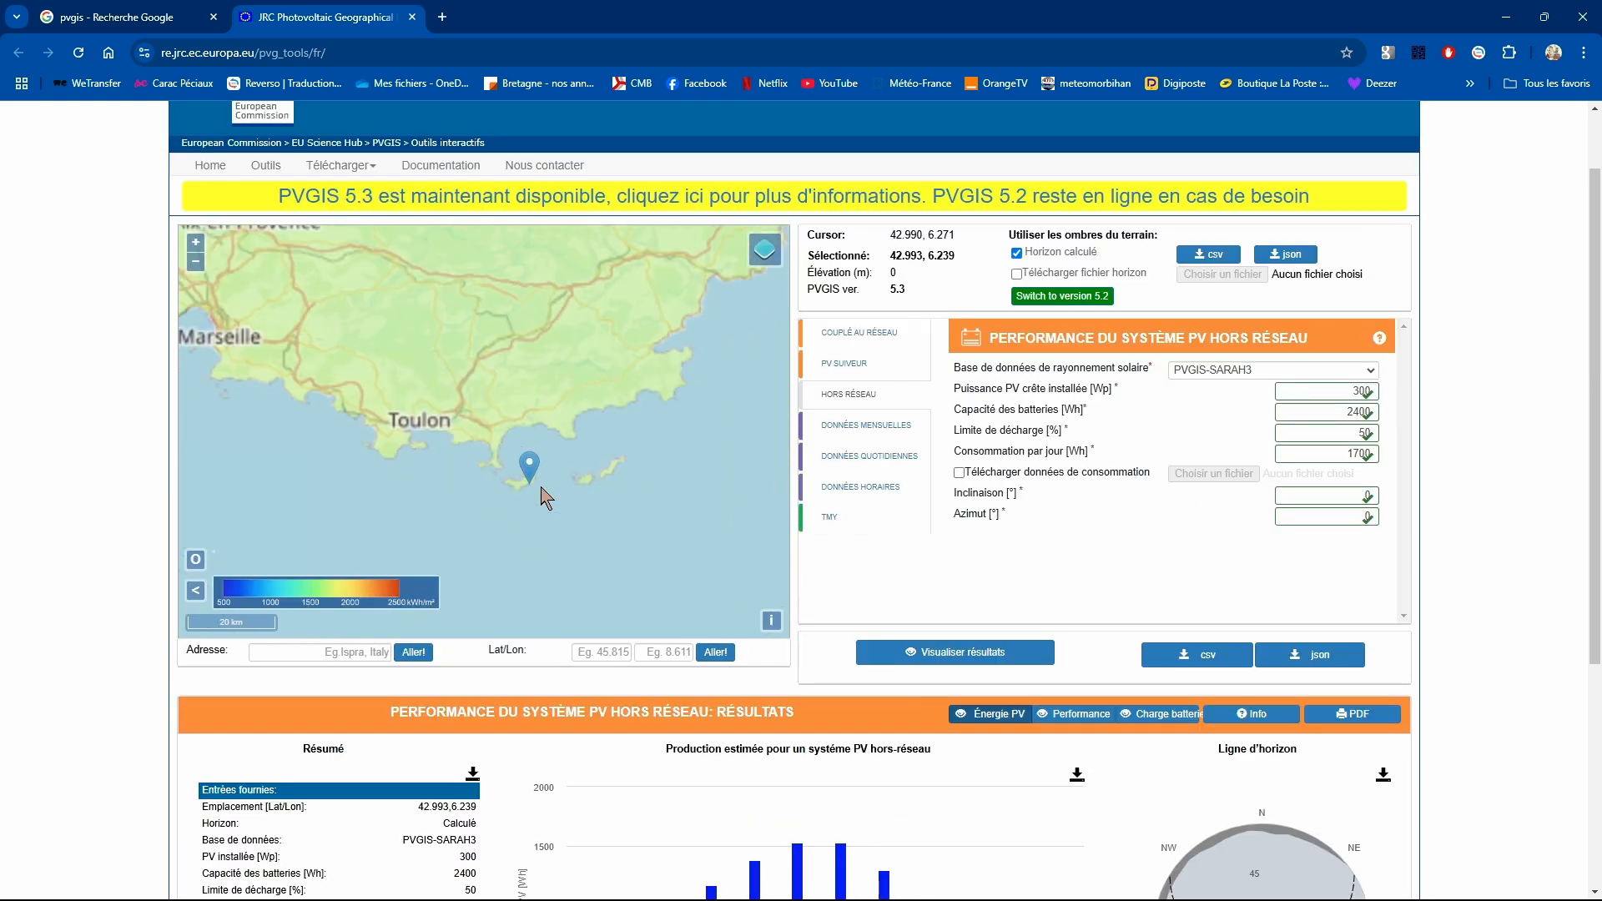
pyautogui.scroll(-5, 540, 488)
pyautogui.scroll(3, 426, 506)
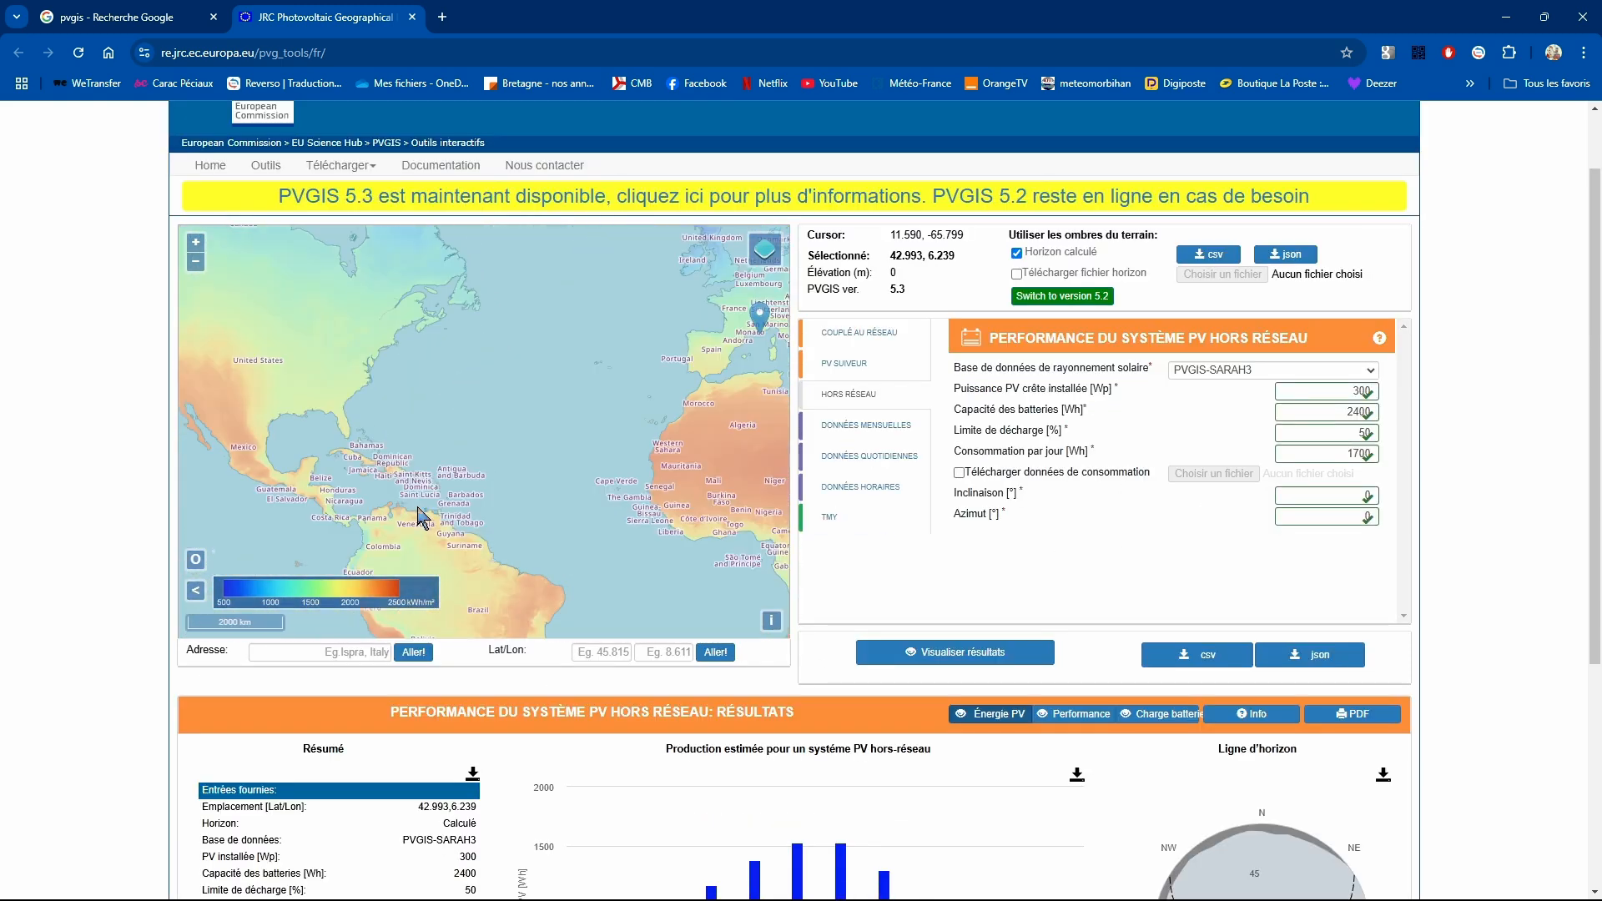
pyautogui.scroll(3, 519, 483)
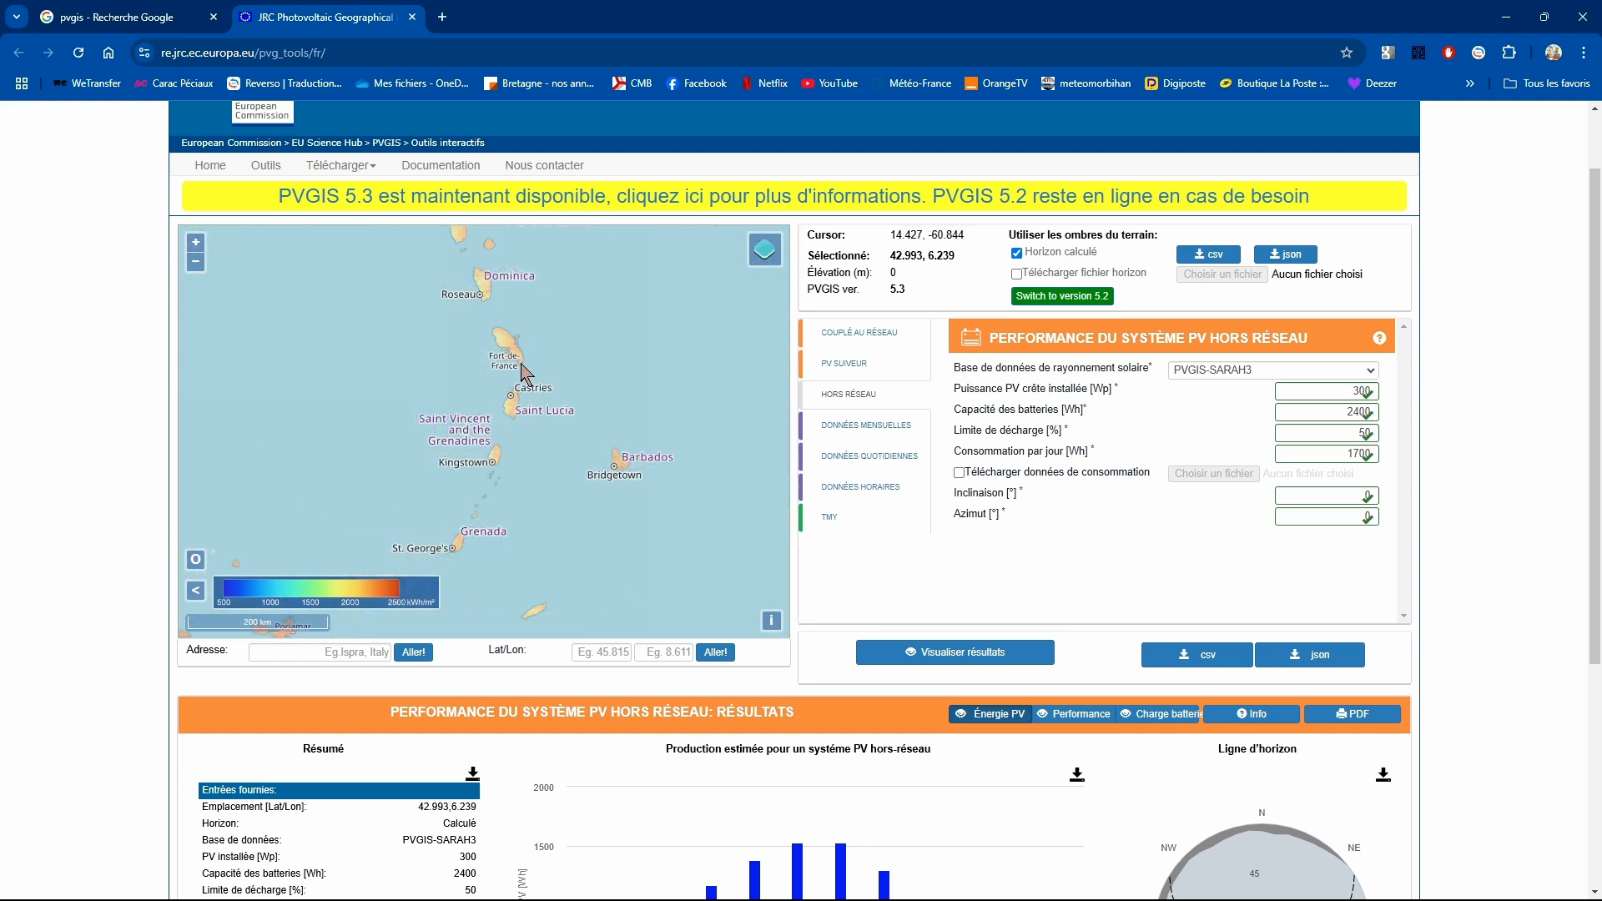
pyautogui.moveTo(522, 427); pyautogui.dragTo(532, 473)
pyautogui.scroll(2, 532, 473)
pyautogui.moveTo(512, 328); pyautogui.dragTo(509, 494)
pyautogui.scroll(2, 510, 494)
pyautogui.moveTo(580, 424); pyautogui.dragTo(523, 443)
pyautogui.scroll(2, 523, 443)
pyautogui.moveTo(539, 358); pyautogui.dragTo(522, 501)
pyautogui.scroll(2, 599, 424)
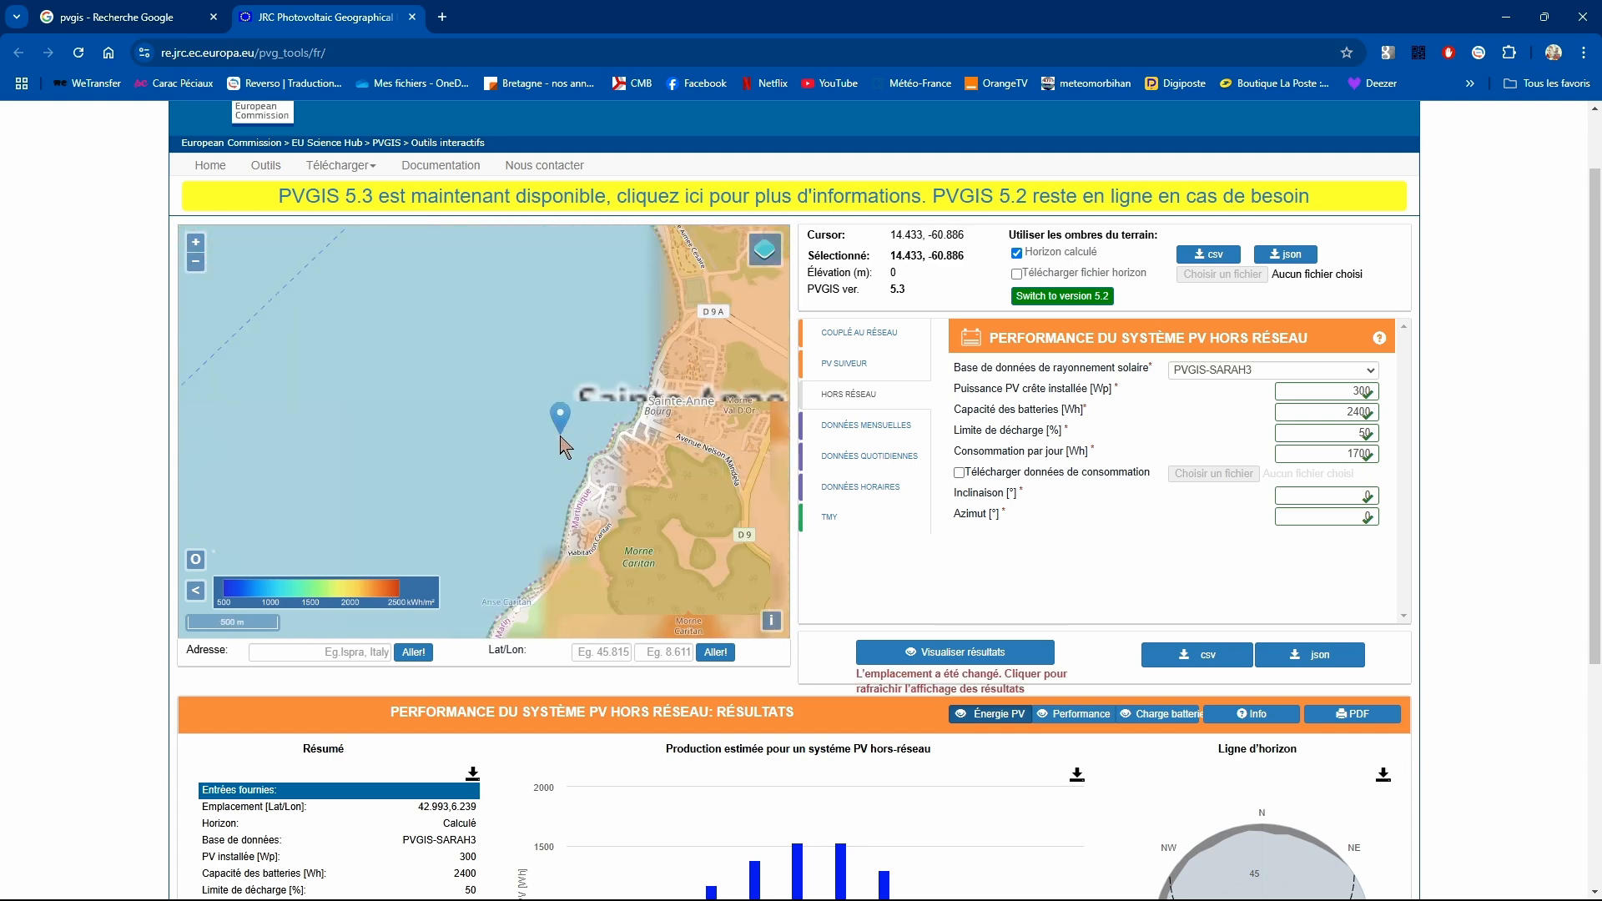
pyautogui.scroll(-4, 994, 412)
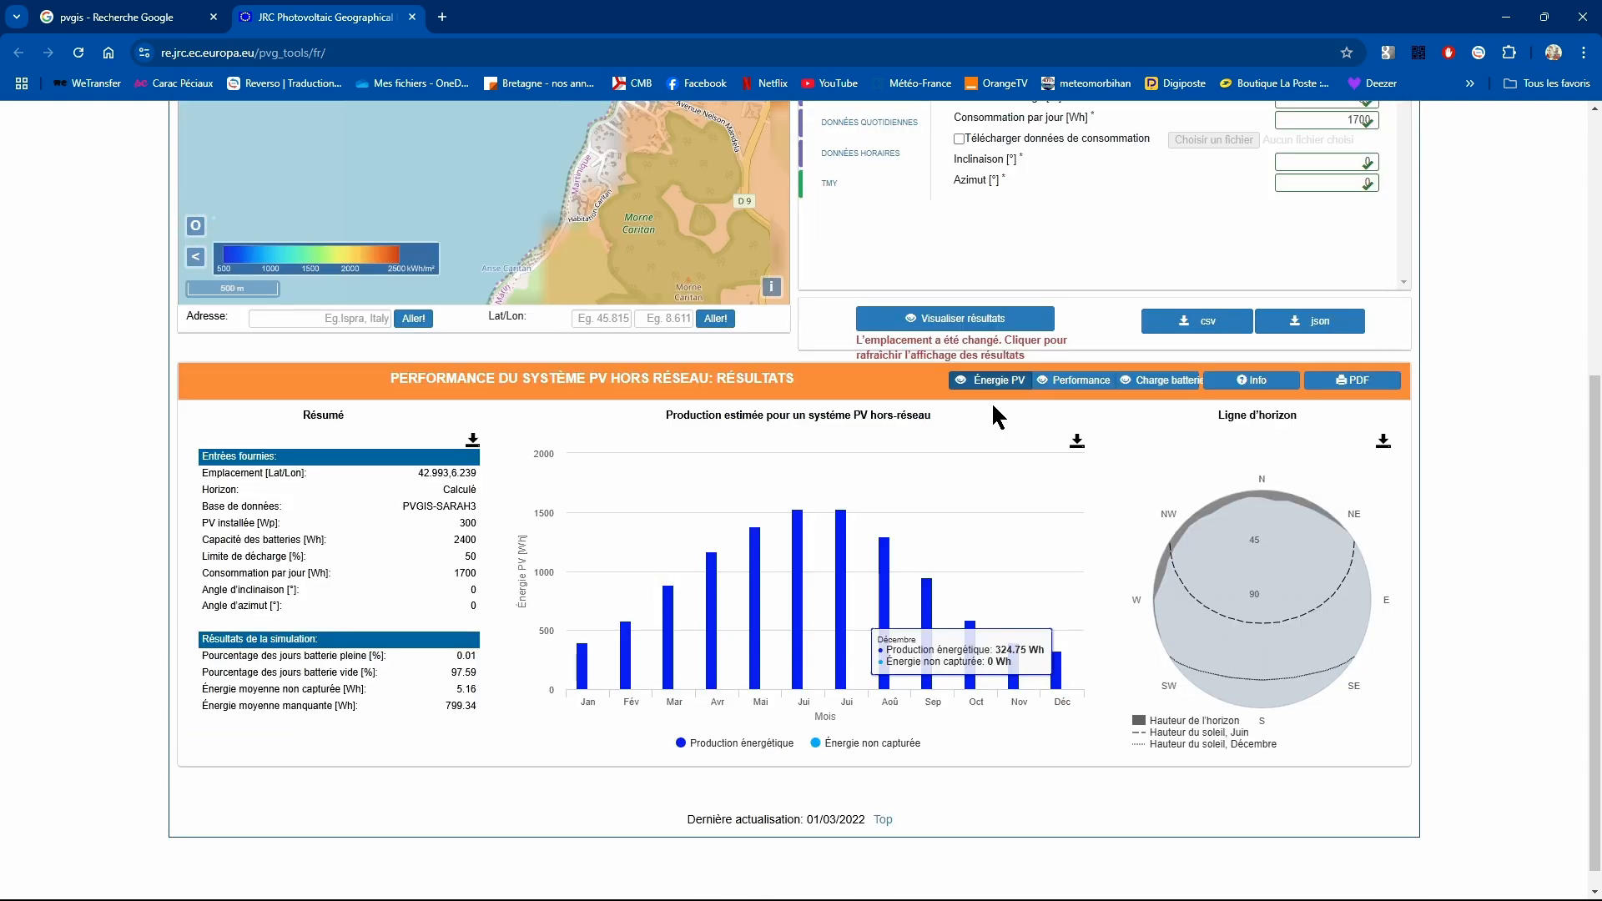
pyautogui.click(958, 321)
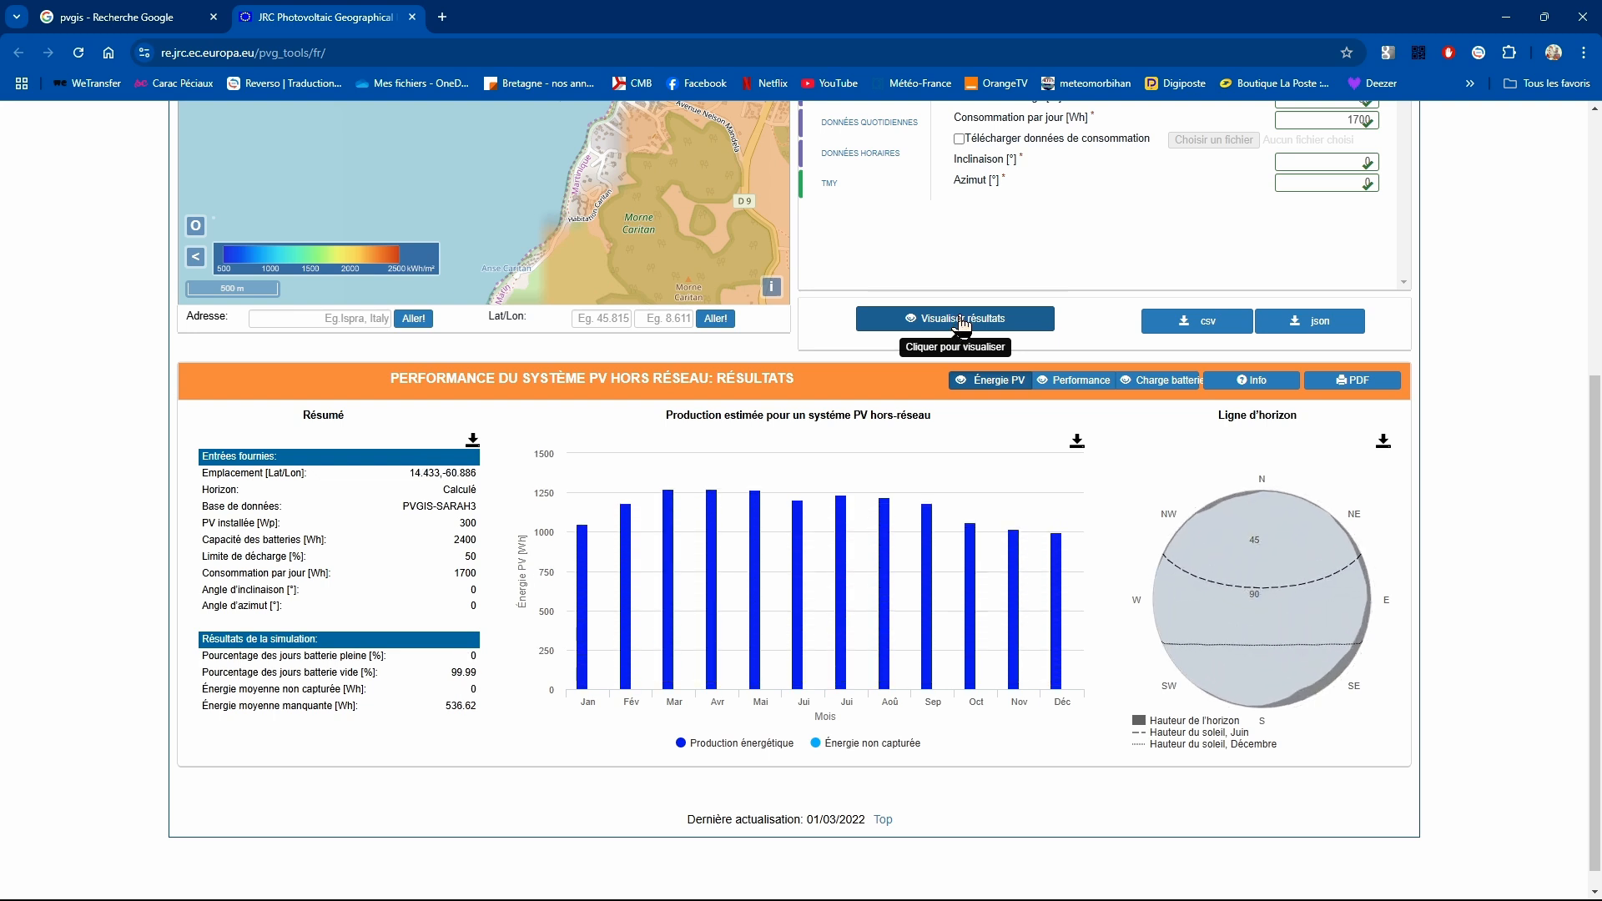
# - Examine the Martinique horizon line and compare the monthly PV production from January through December
pyautogui.moveTo(1180, 501)
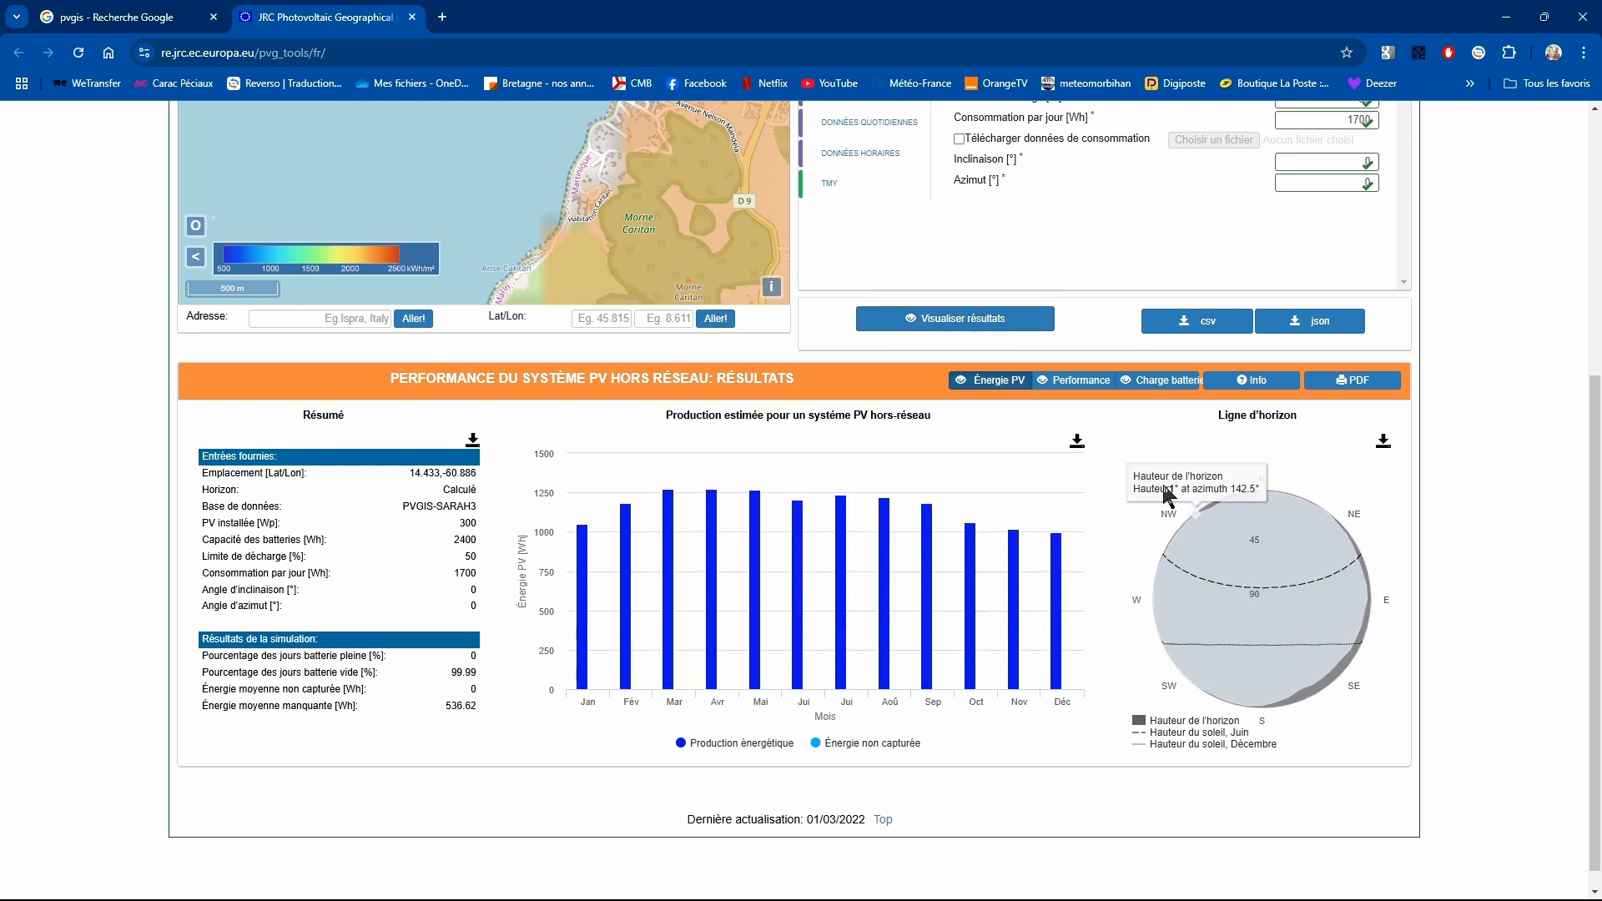
pyautogui.moveTo(583, 541)
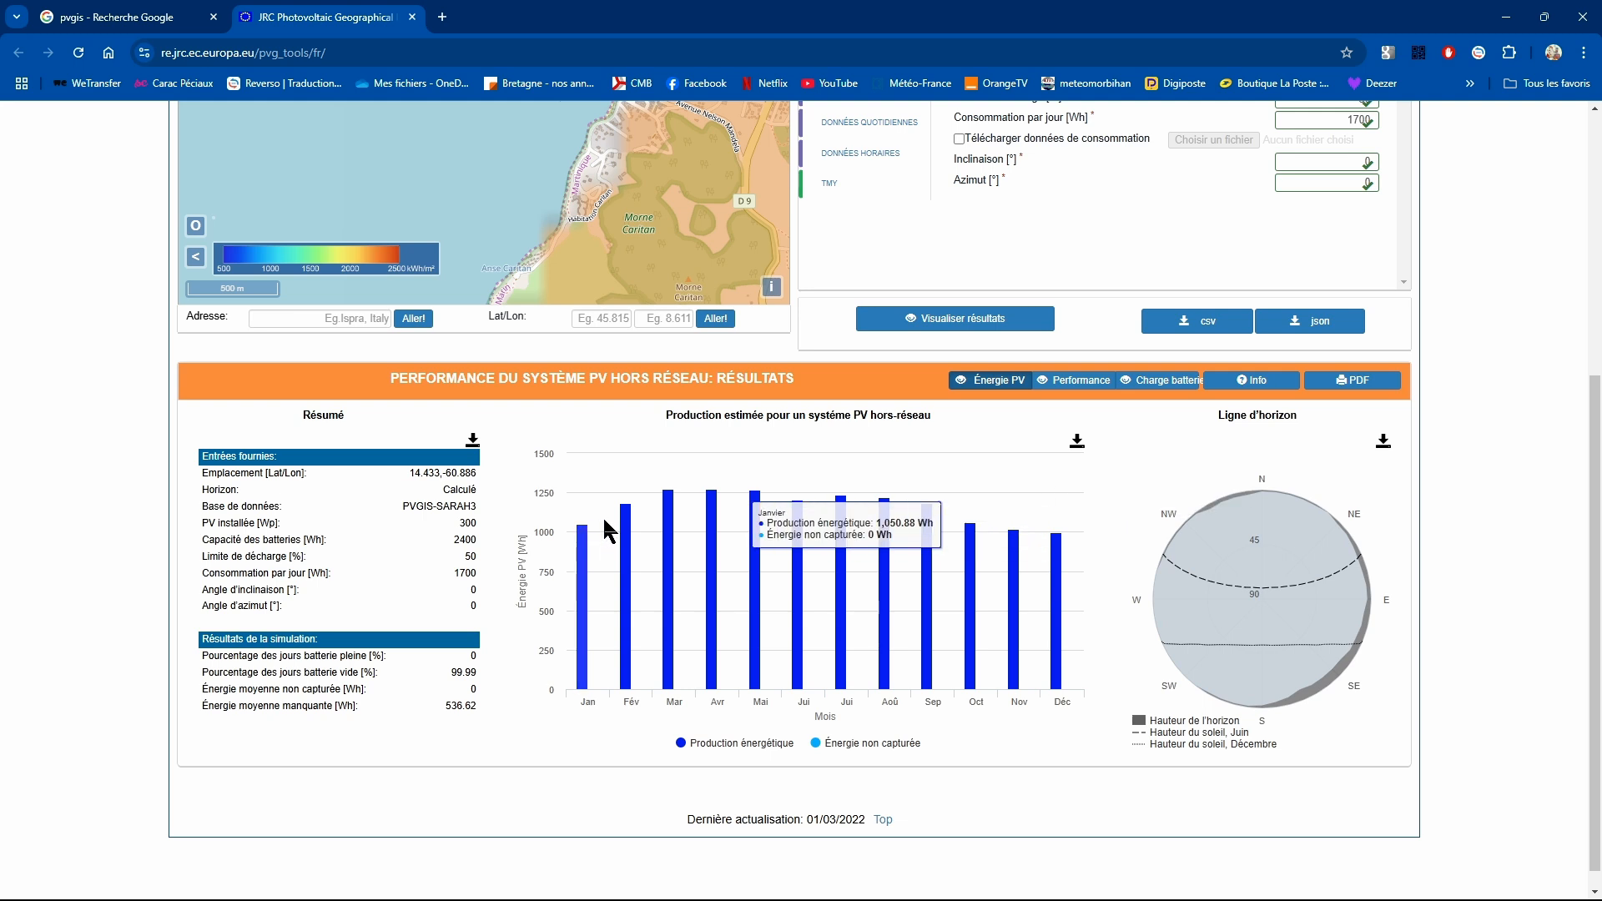
pyautogui.moveTo(673, 501)
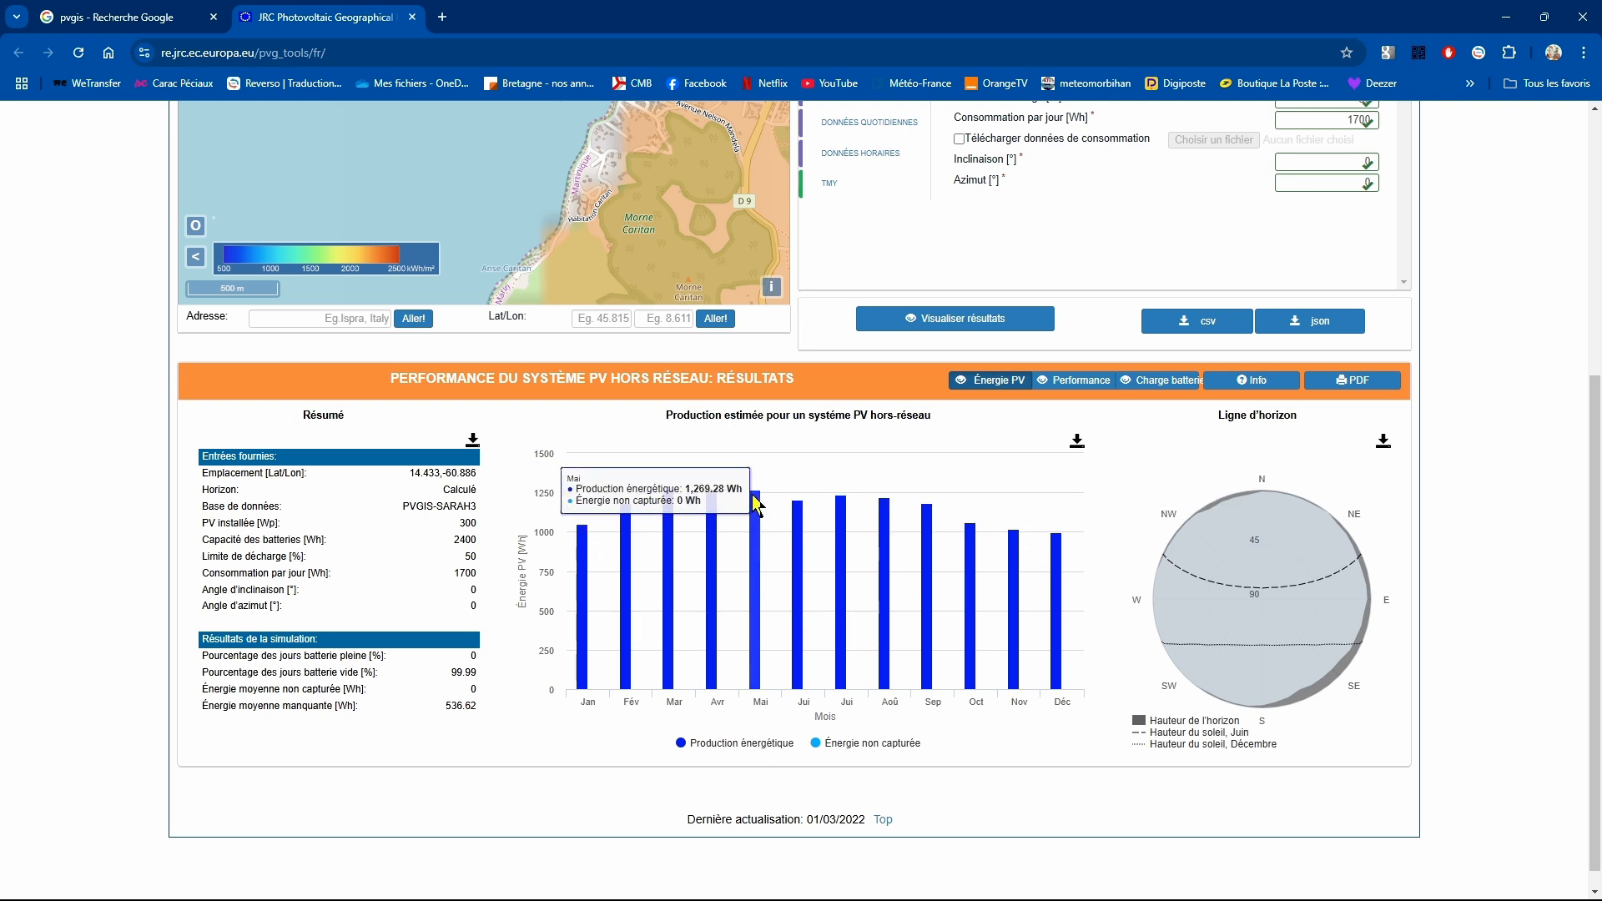
pyautogui.moveTo(789, 506)
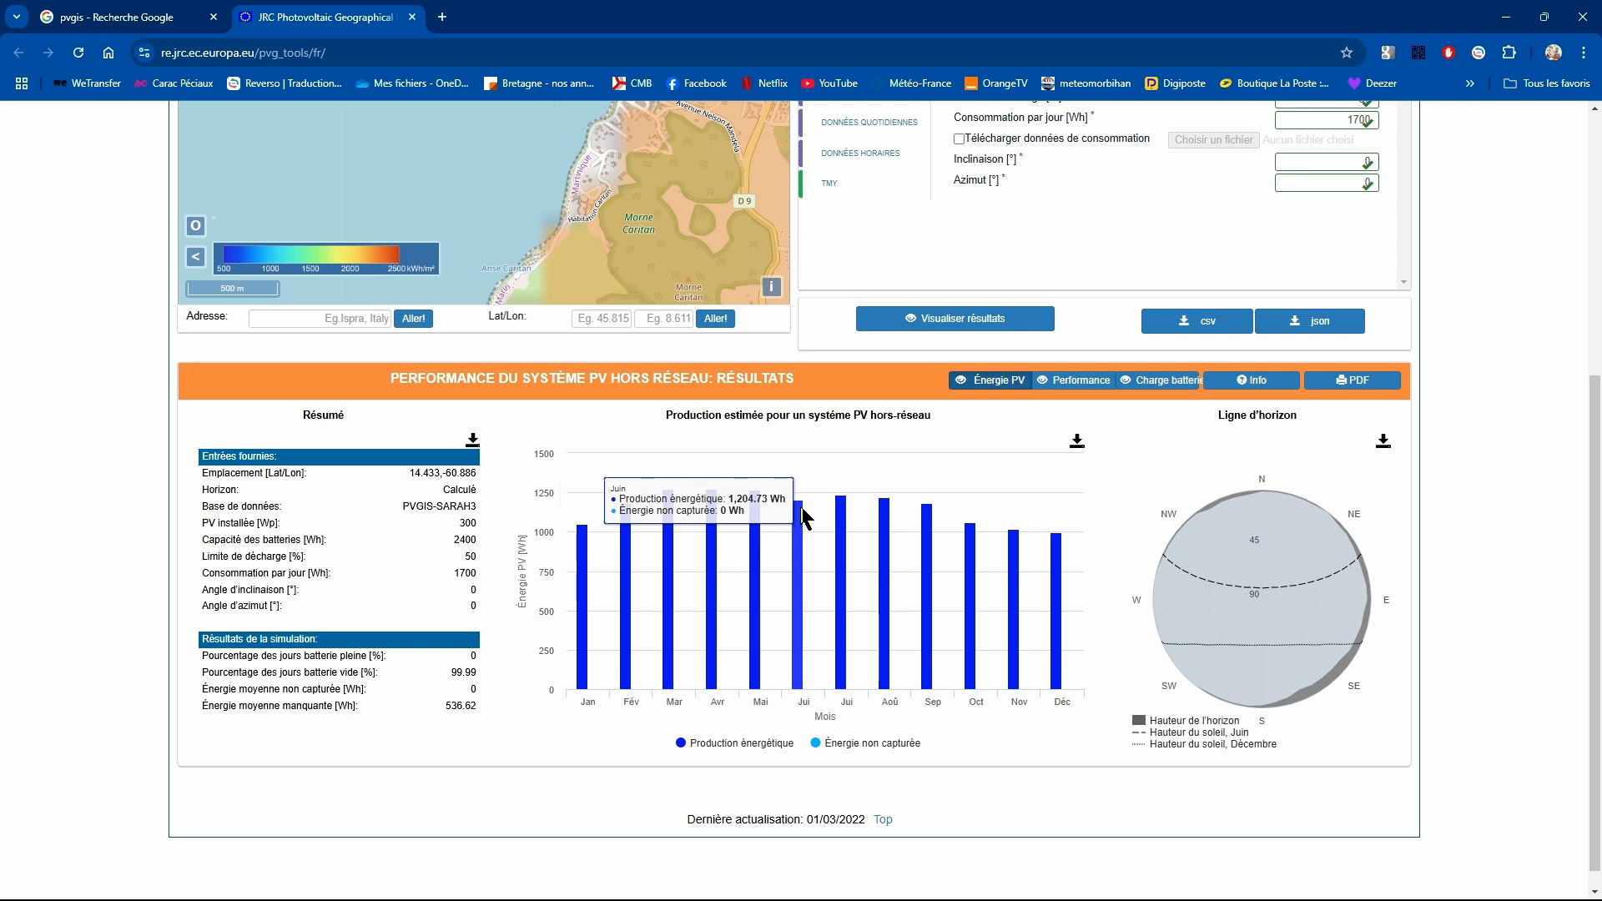
pyautogui.moveTo(895, 510)
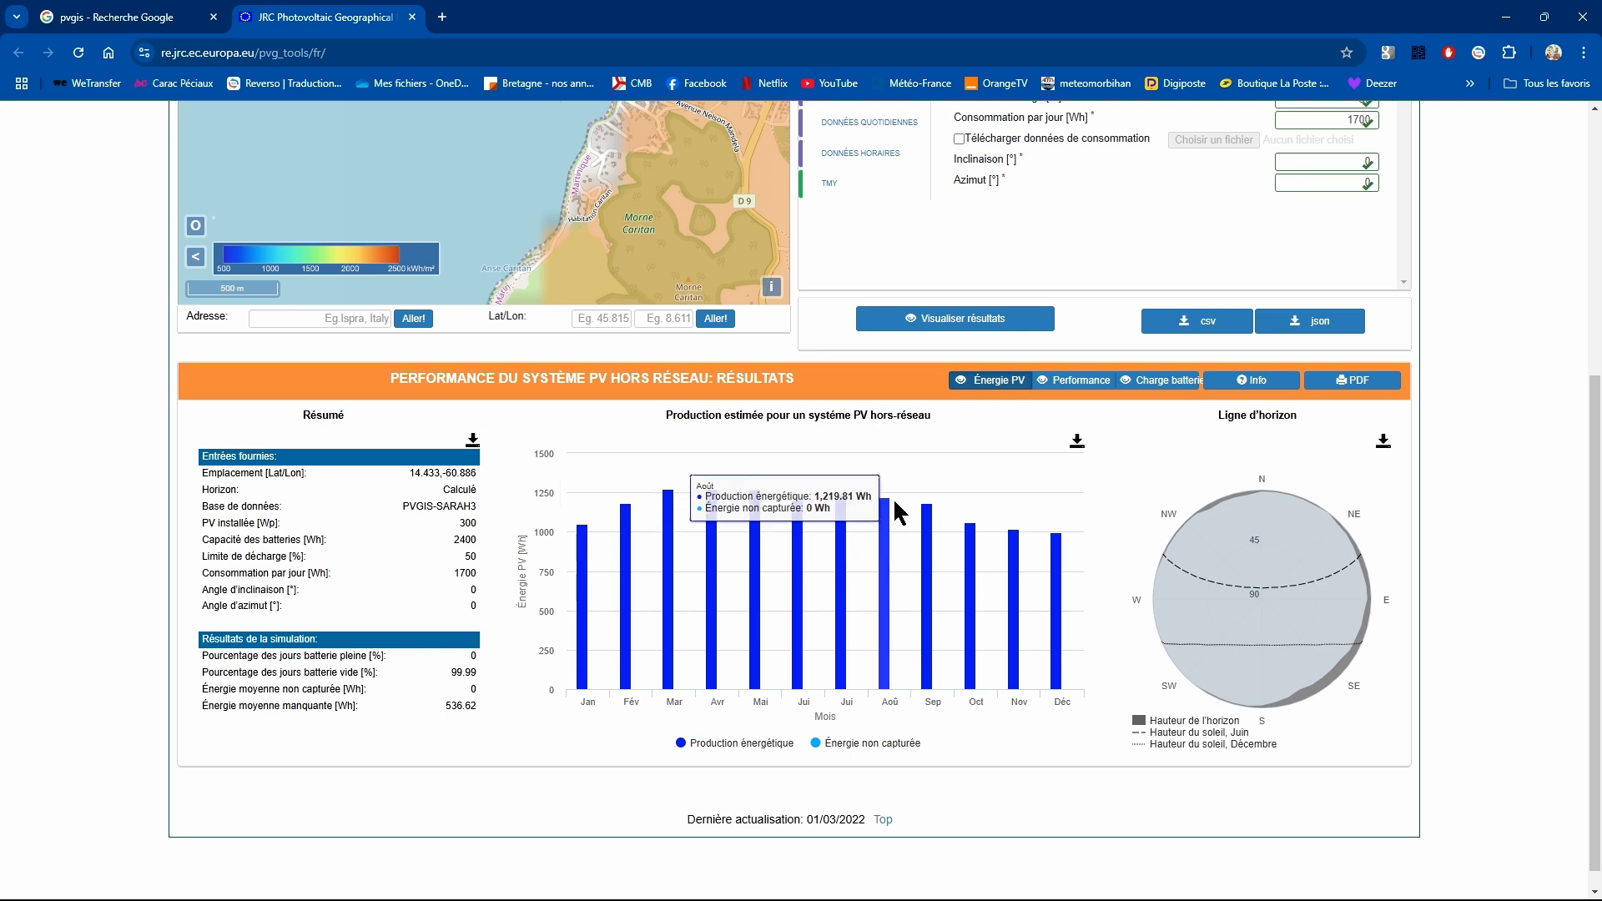
pyautogui.moveTo(1055, 548)
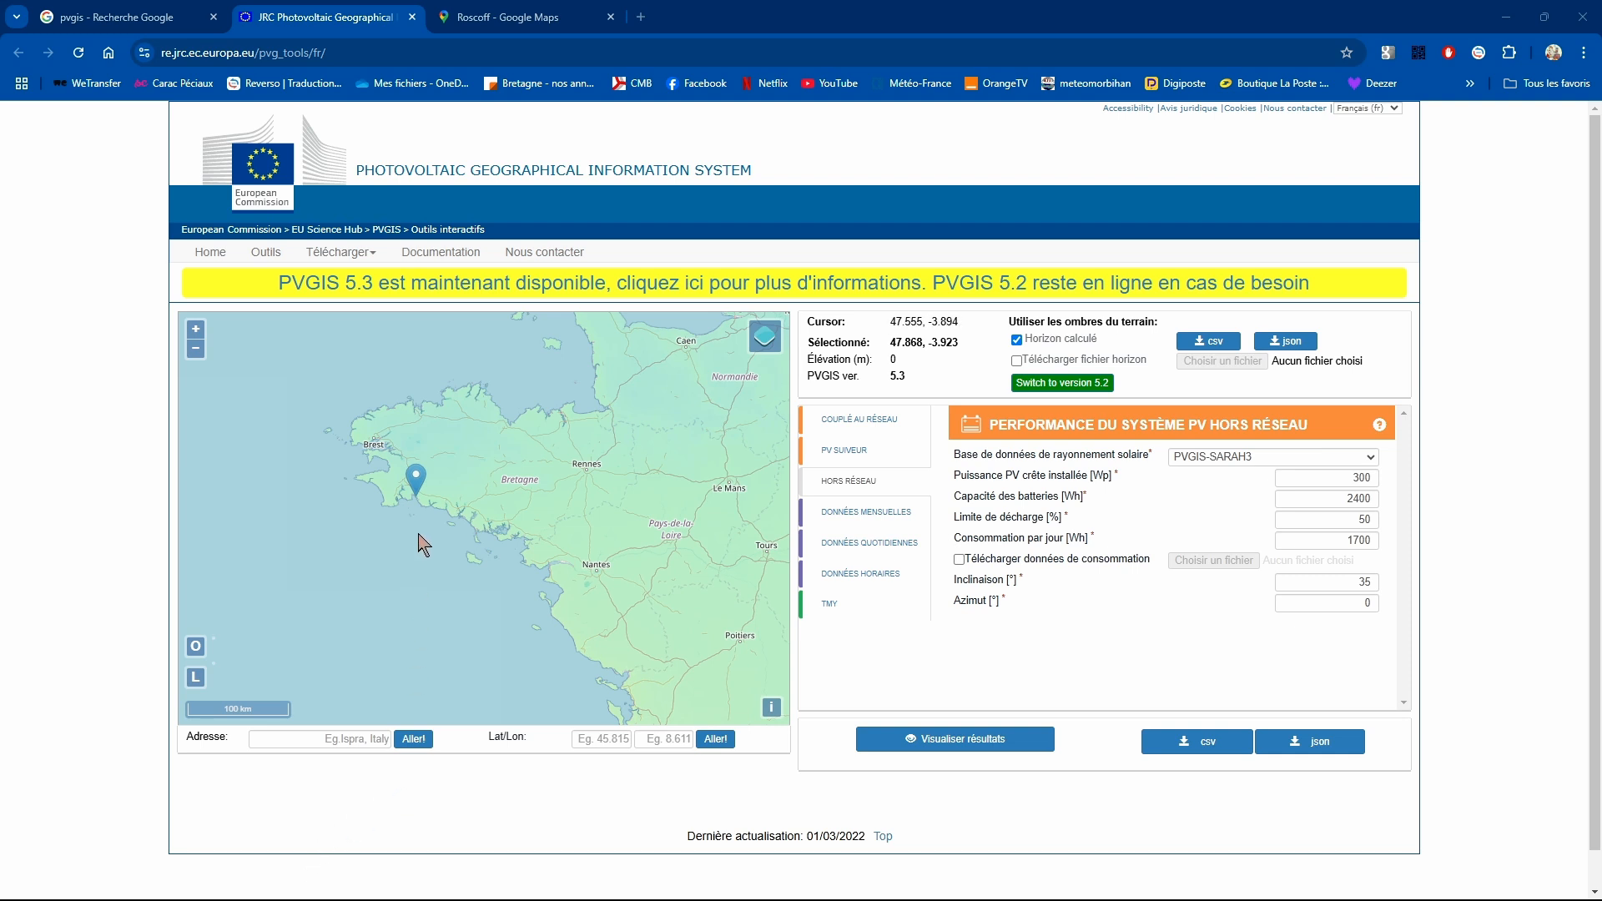
# - Display the off-grid simulation results for Concarneau with the panels inclined at 35°
pyautogui.scroll(4, 423, 543)
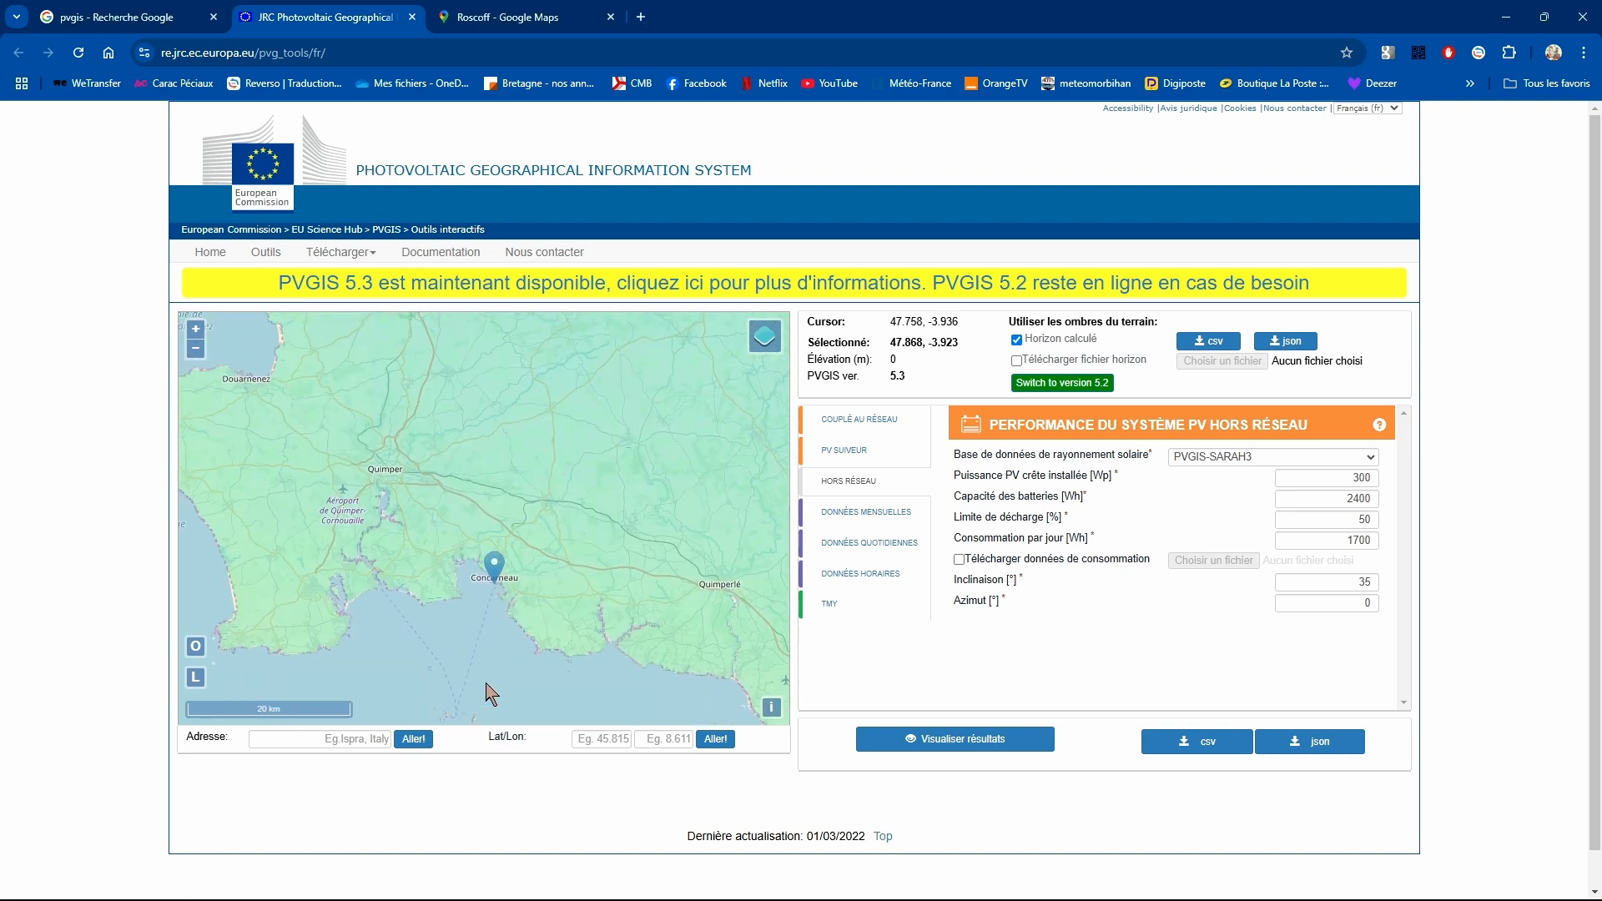
pyautogui.scroll(-3, 535, 601)
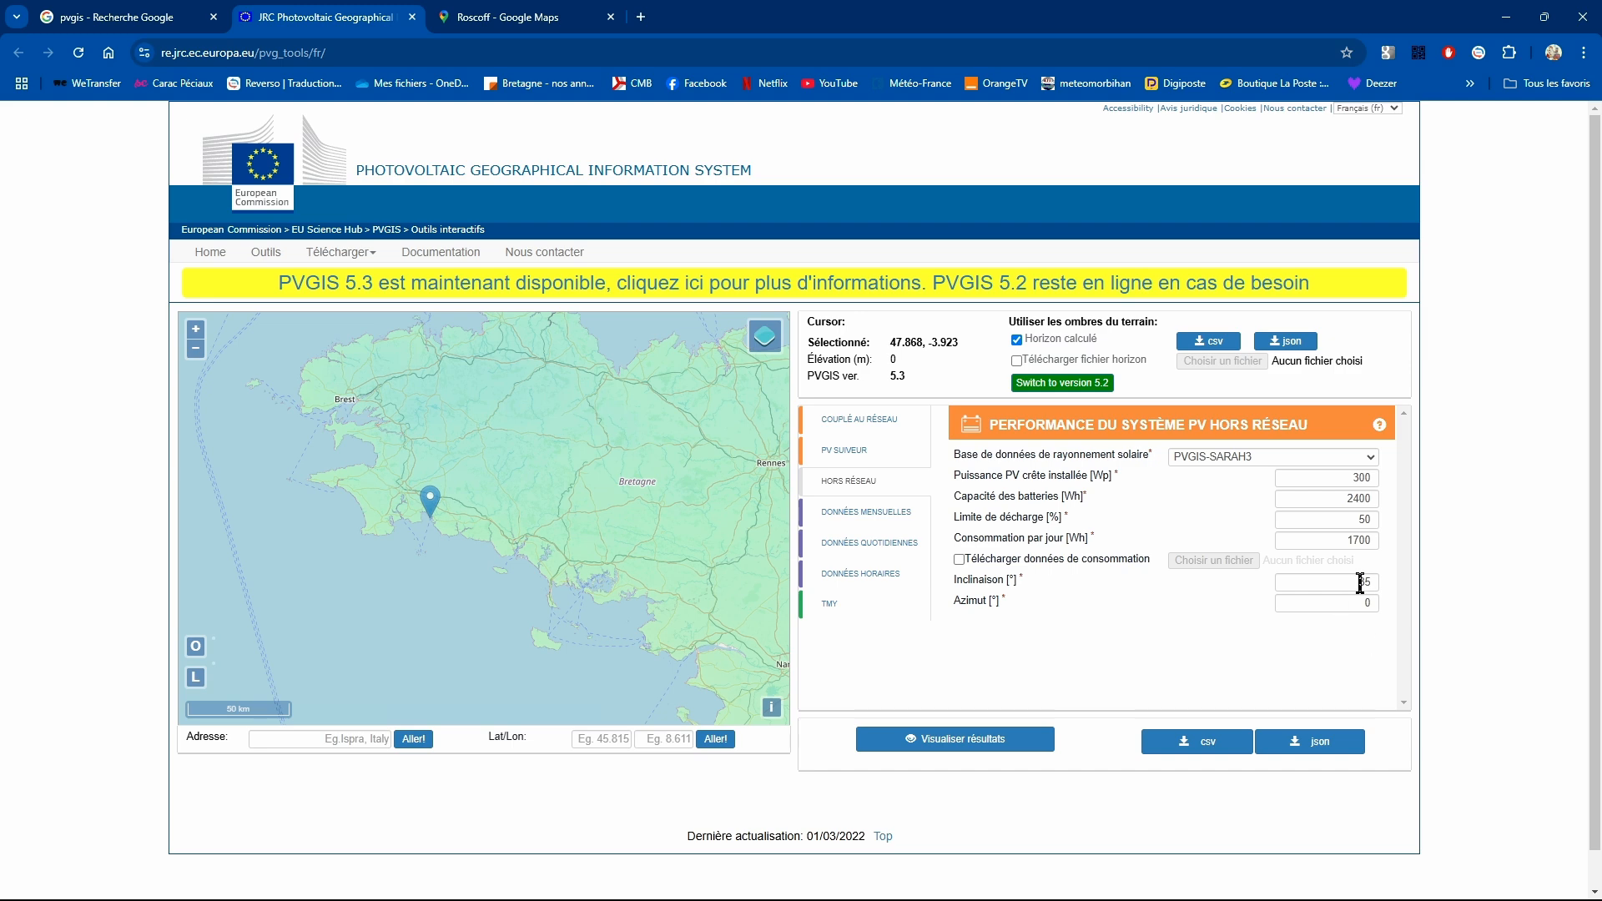
pyautogui.scroll(-1, 1096, 626)
pyautogui.click(993, 703)
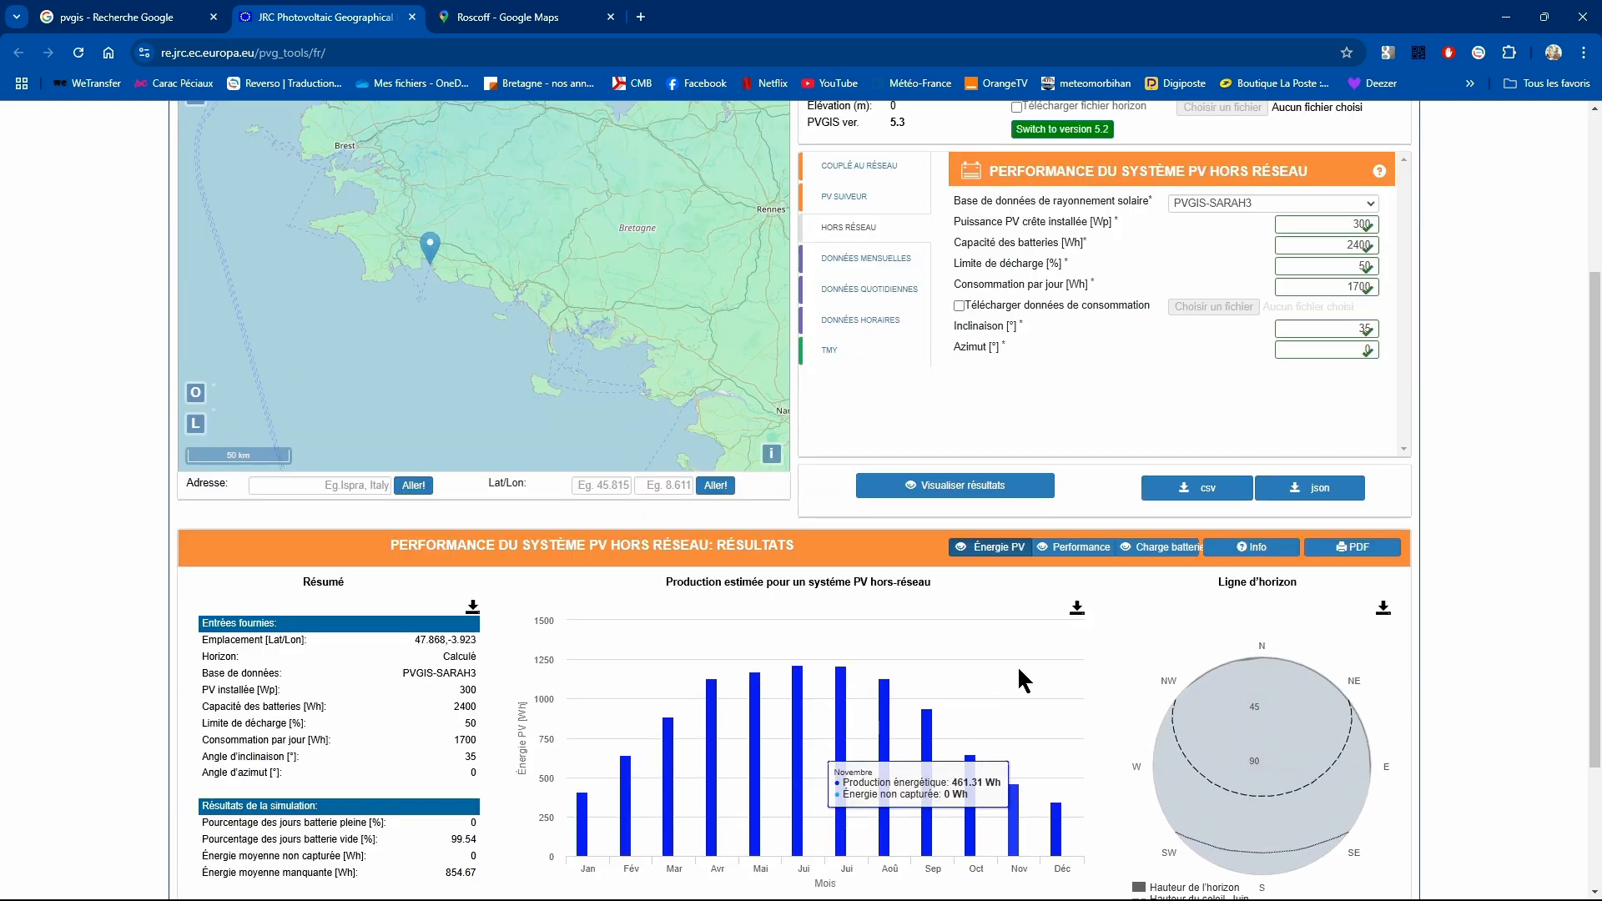
# - Set the panel inclination to 0° for Concarneau, refresh the simulation results and read the June production
pyautogui.scroll(-3, 918, 693)
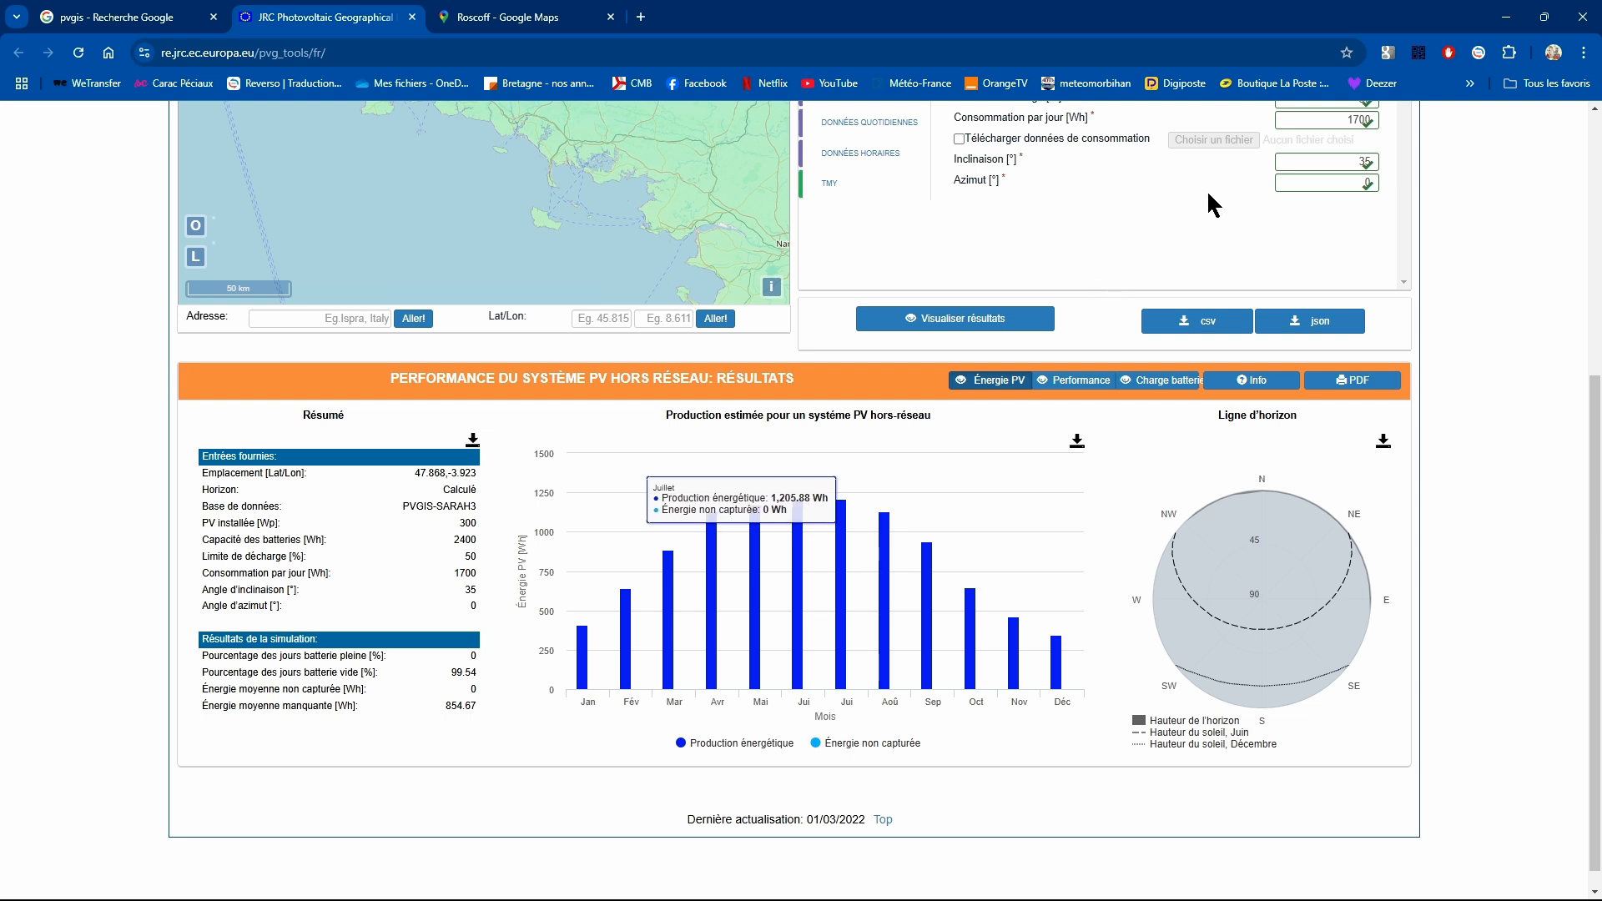
pyautogui.doubleClick(1355, 167)
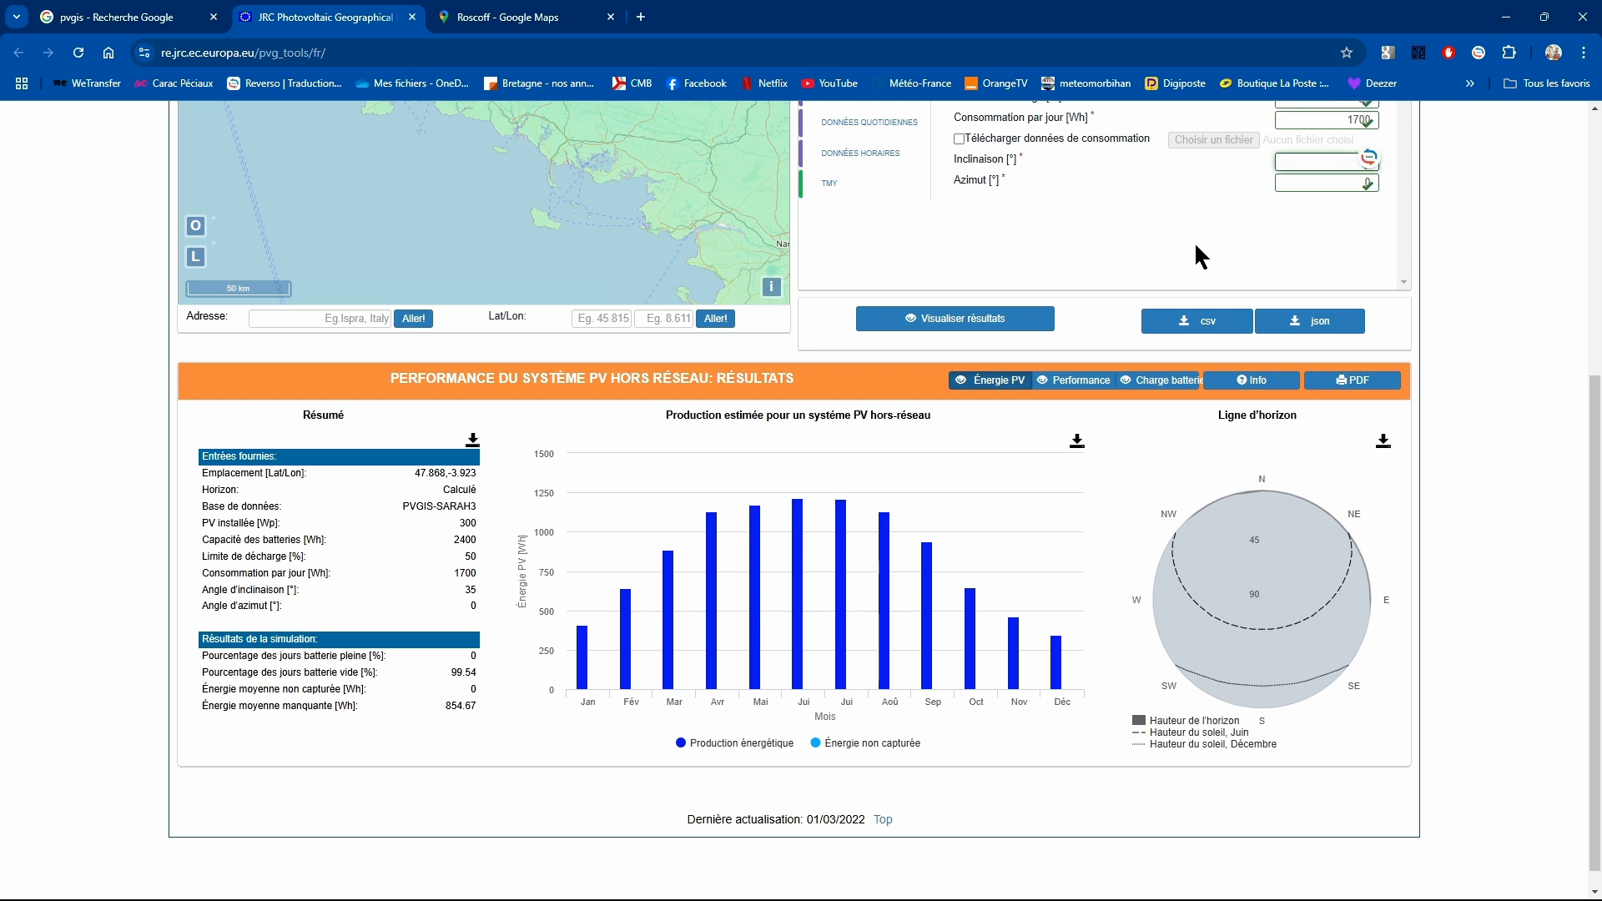
pyautogui.click(1150, 176)
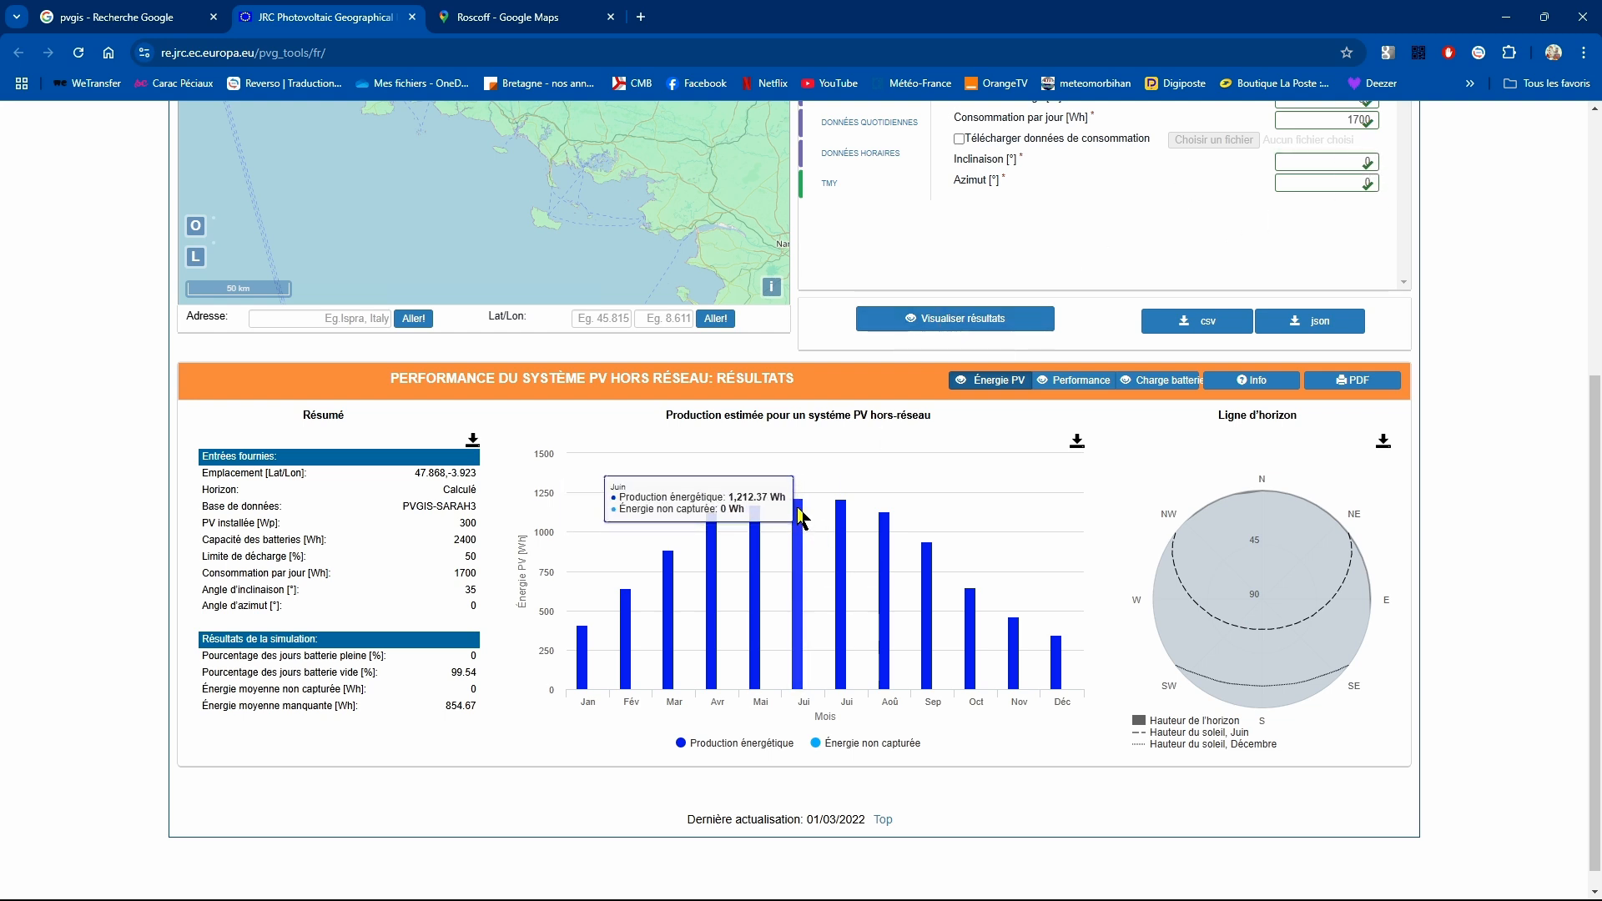
pyautogui.click(993, 325)
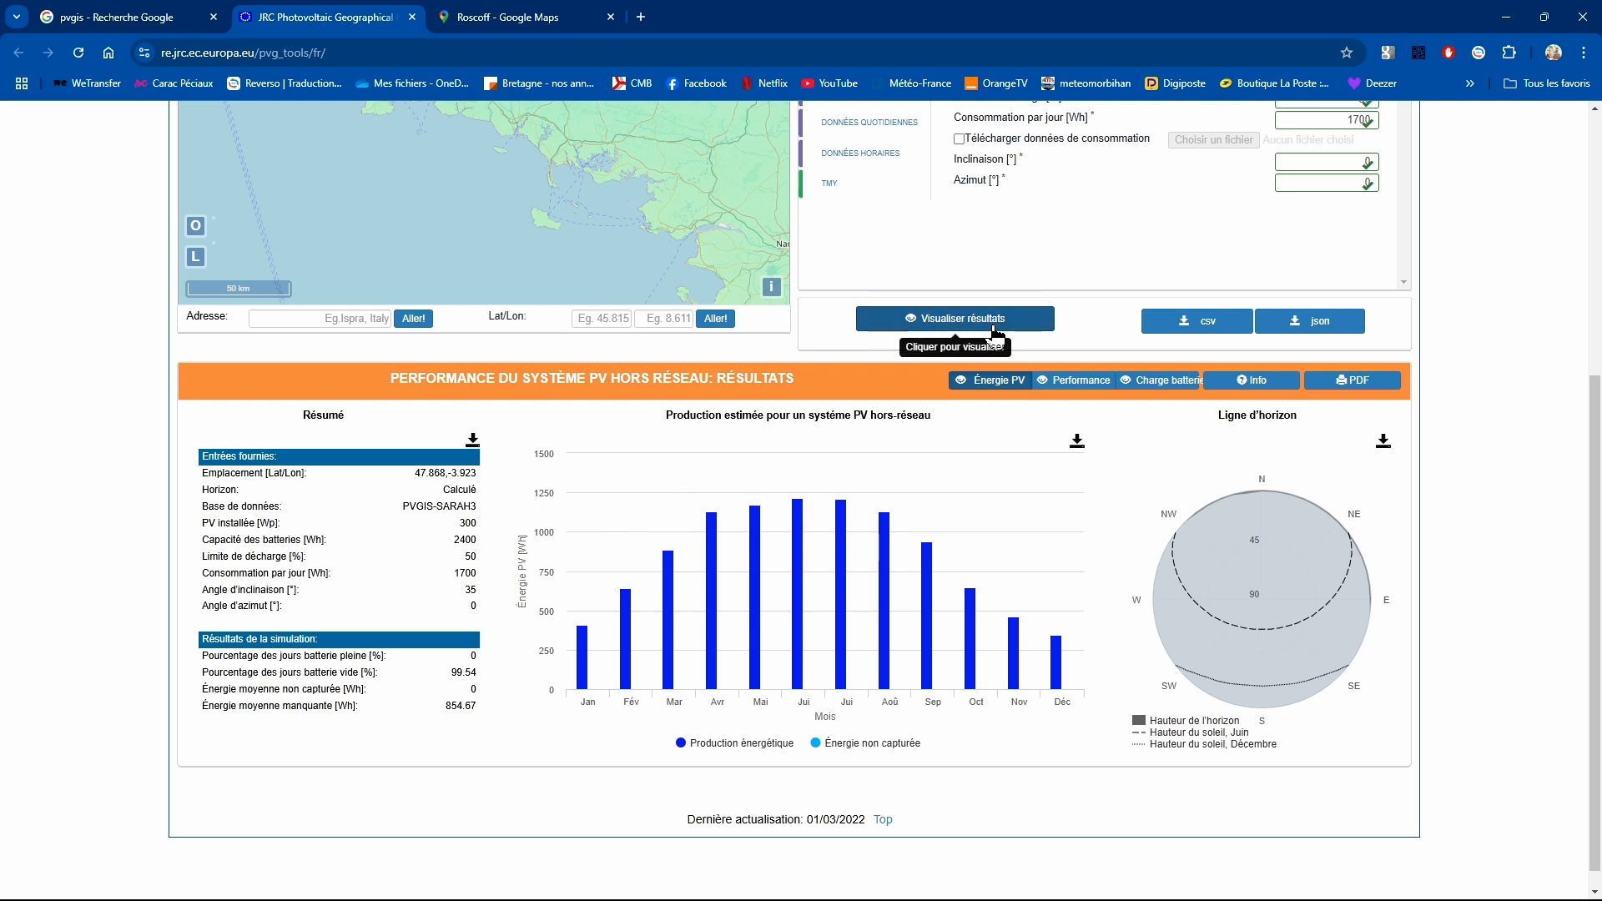
pyautogui.moveTo(793, 517)
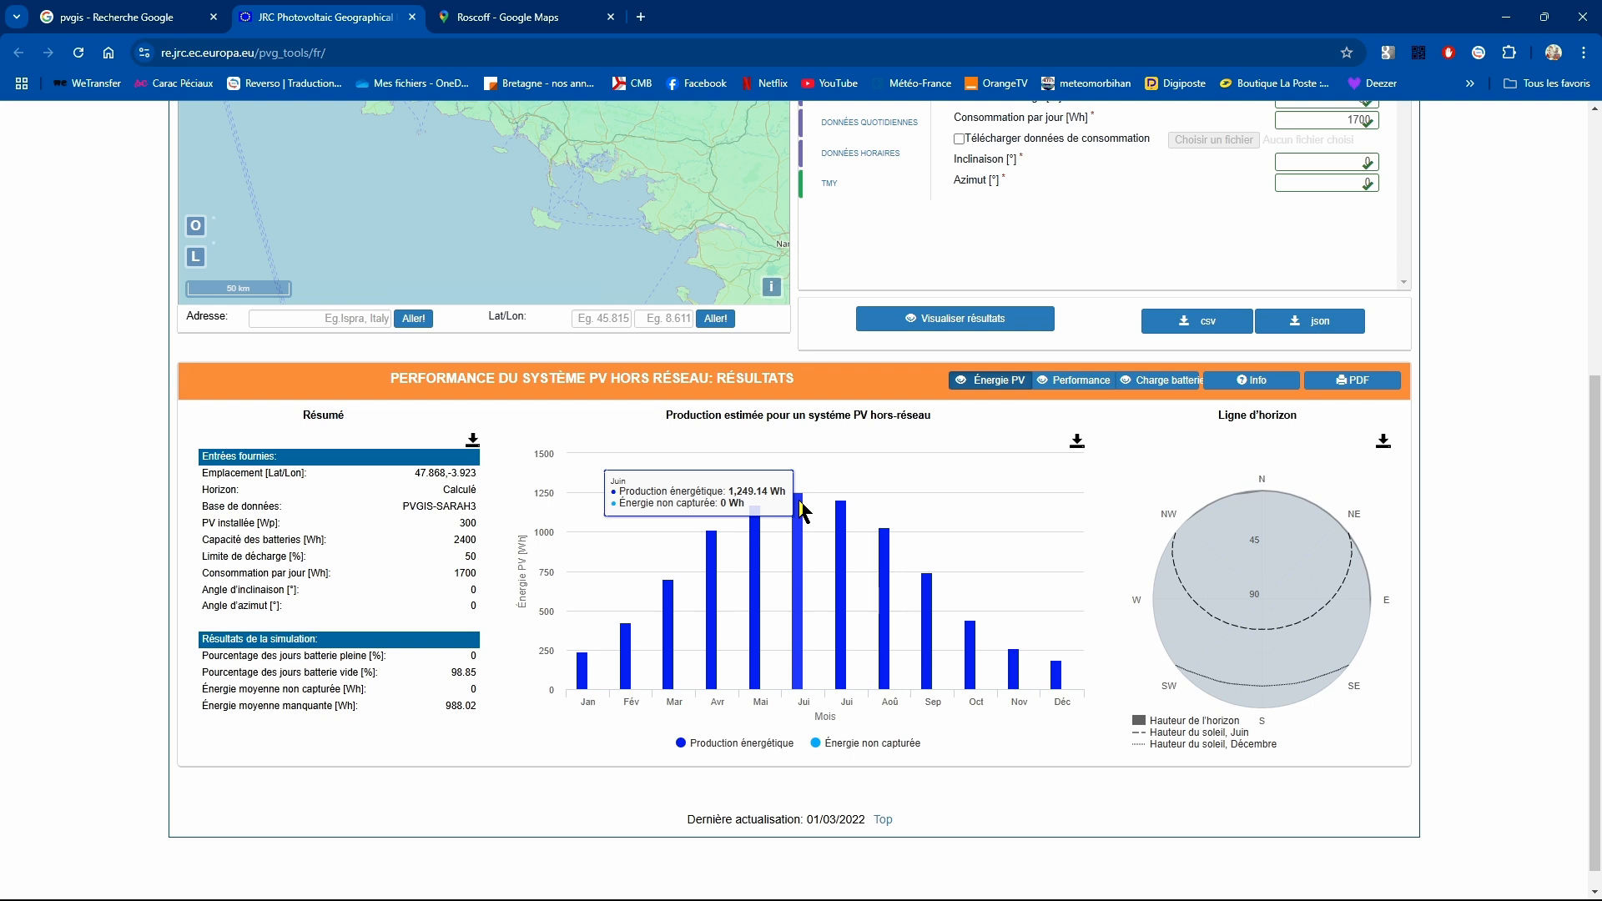
# - Set the panel inclination to 15°, refresh the simulation results and read the June and July production
pyautogui.click(1355, 163)
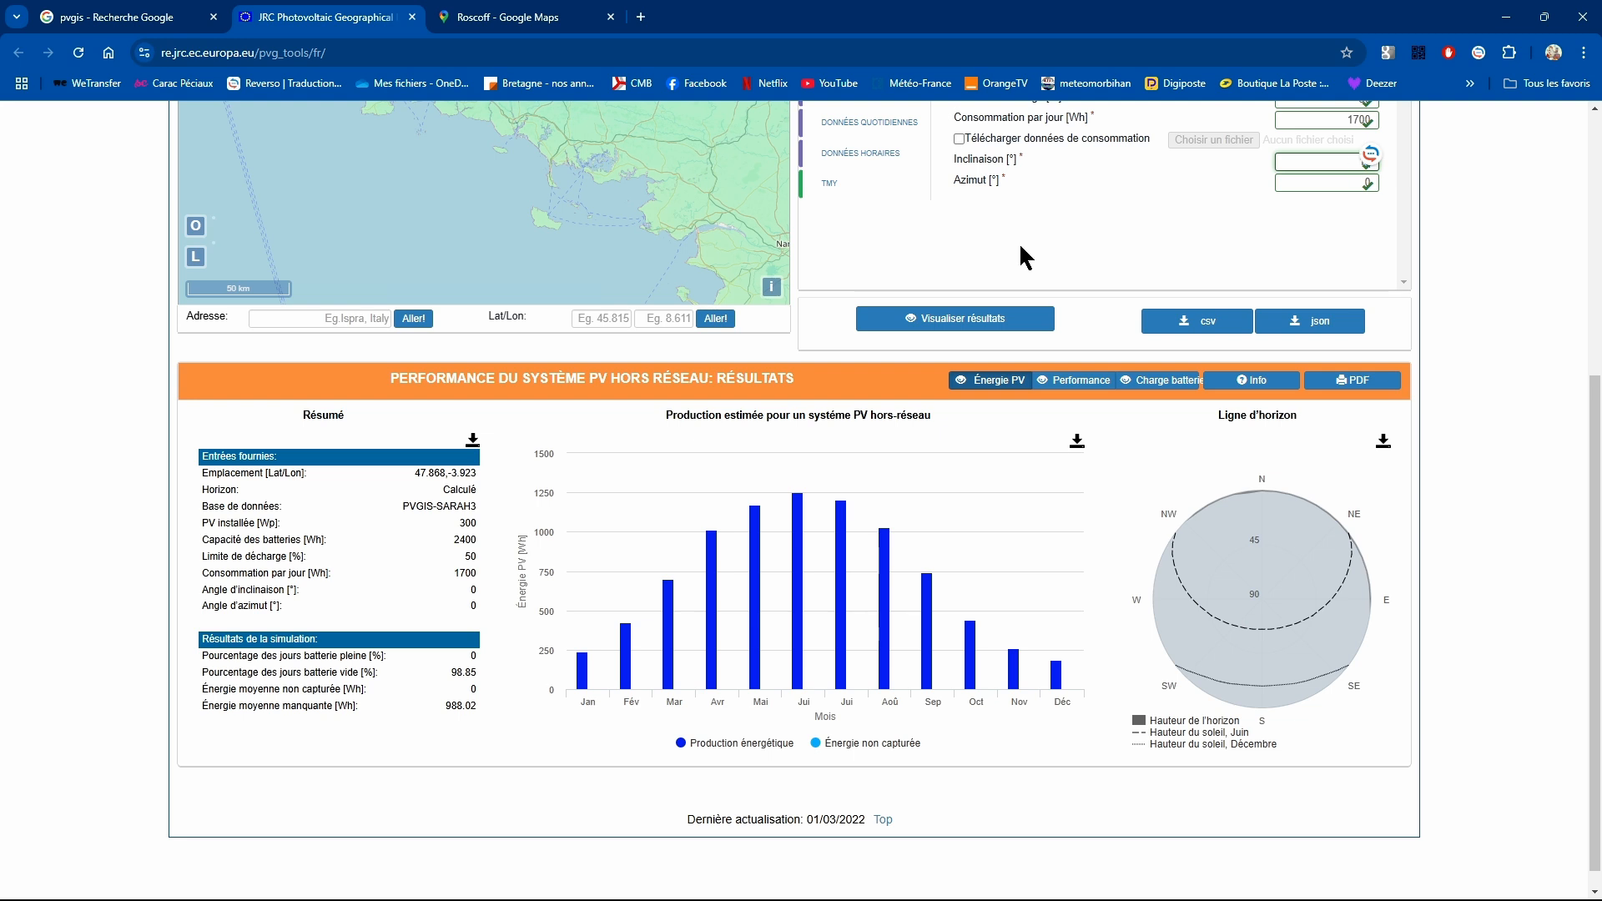
pyautogui.write('15')
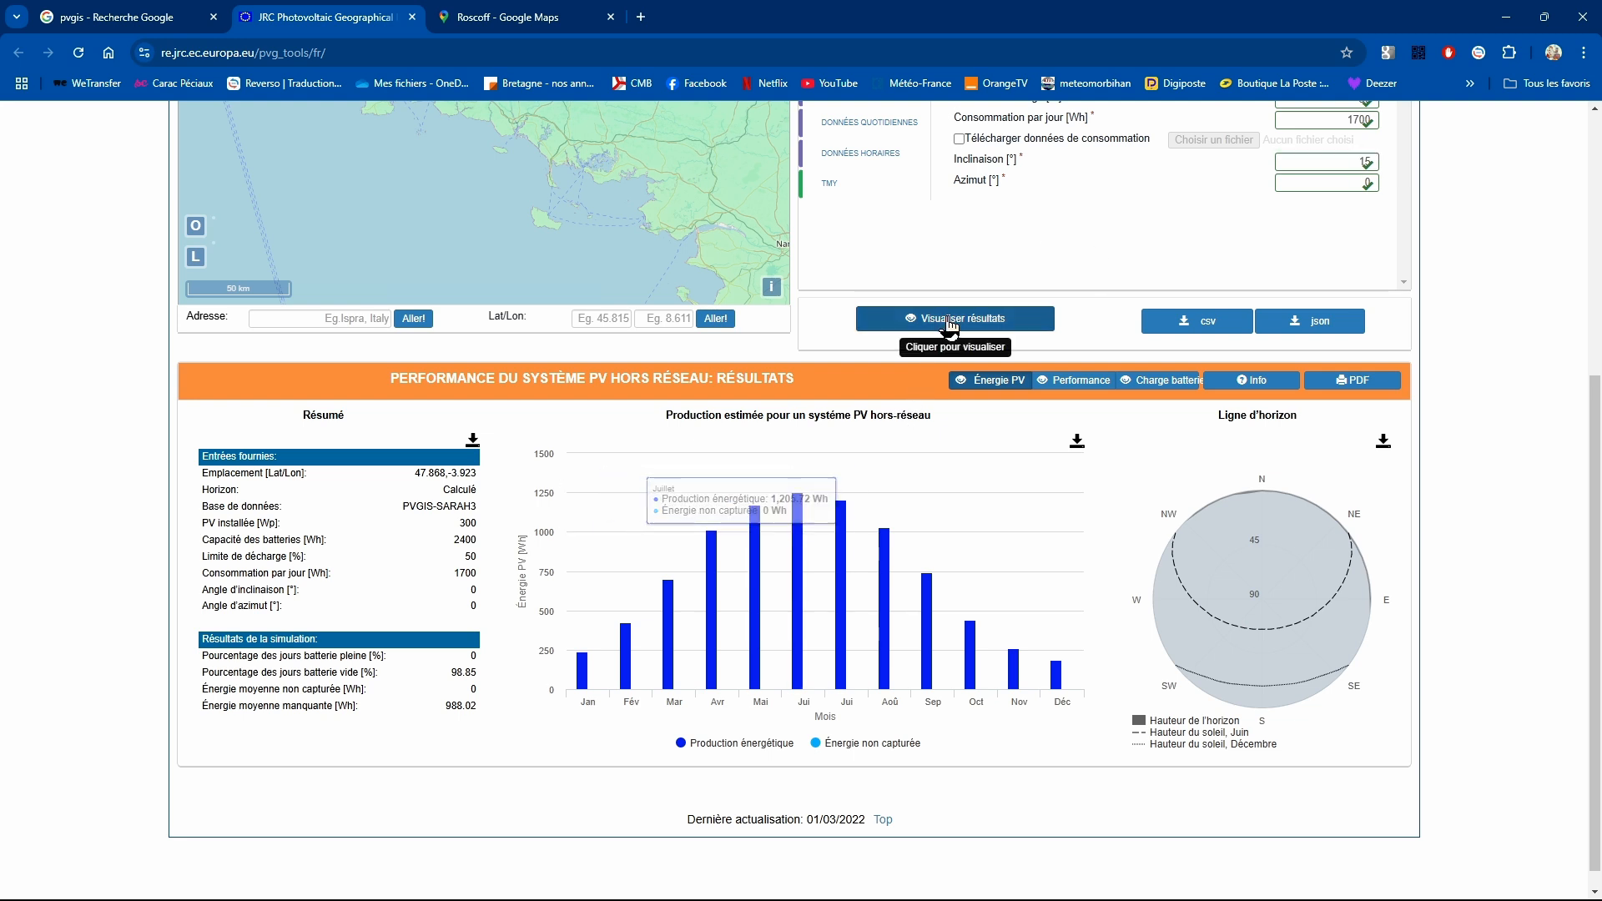
pyautogui.click(900, 319)
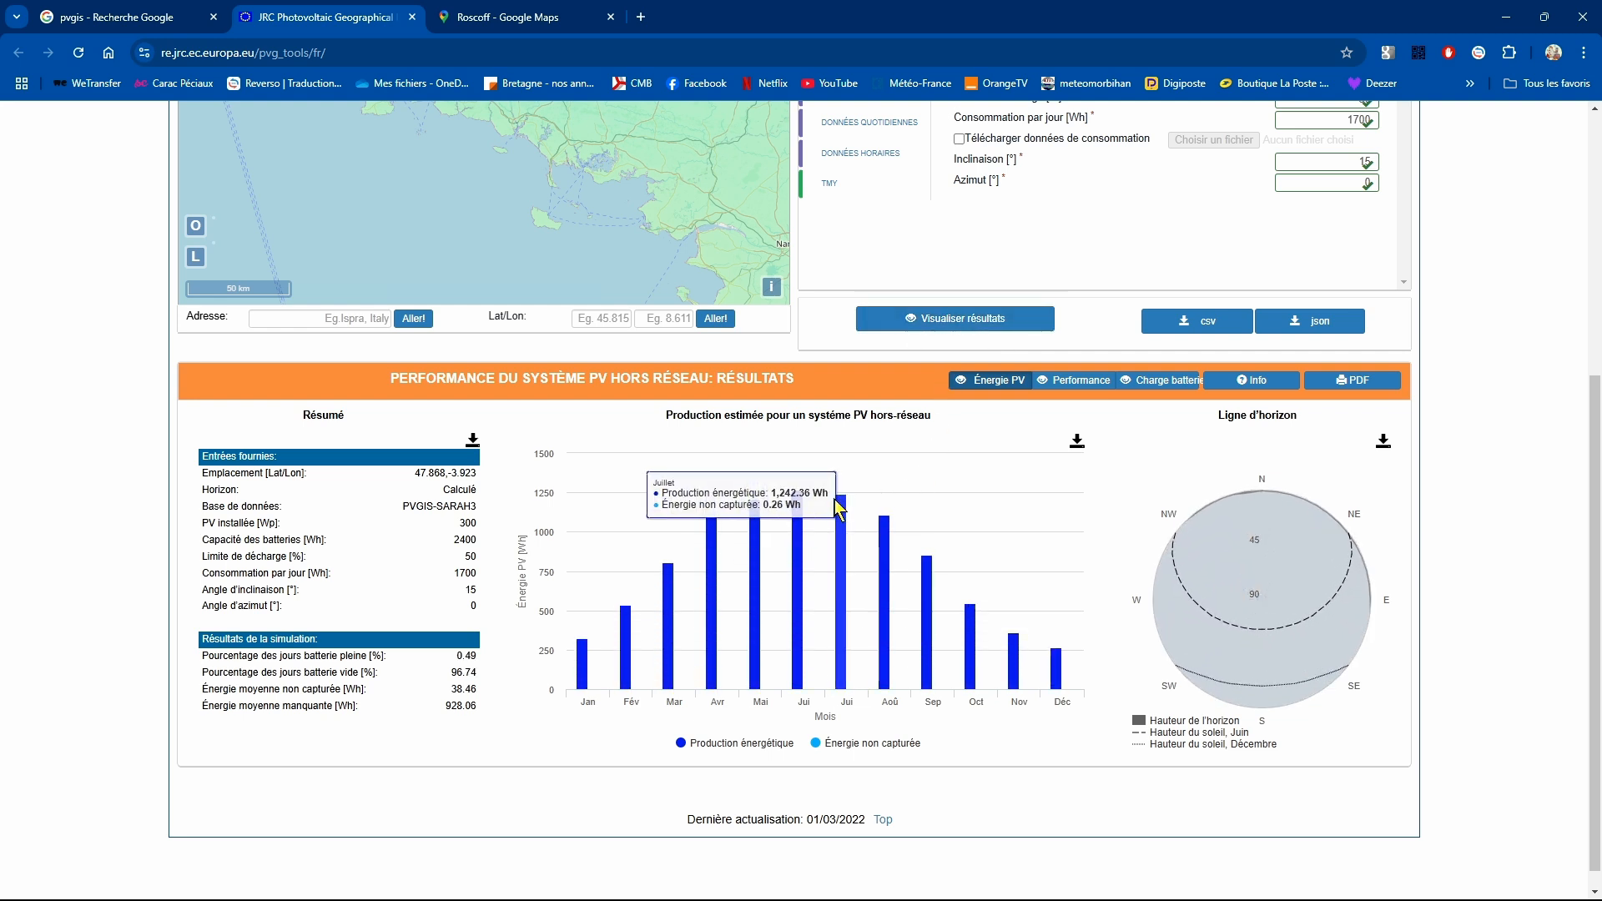
pyautogui.moveTo(802, 499)
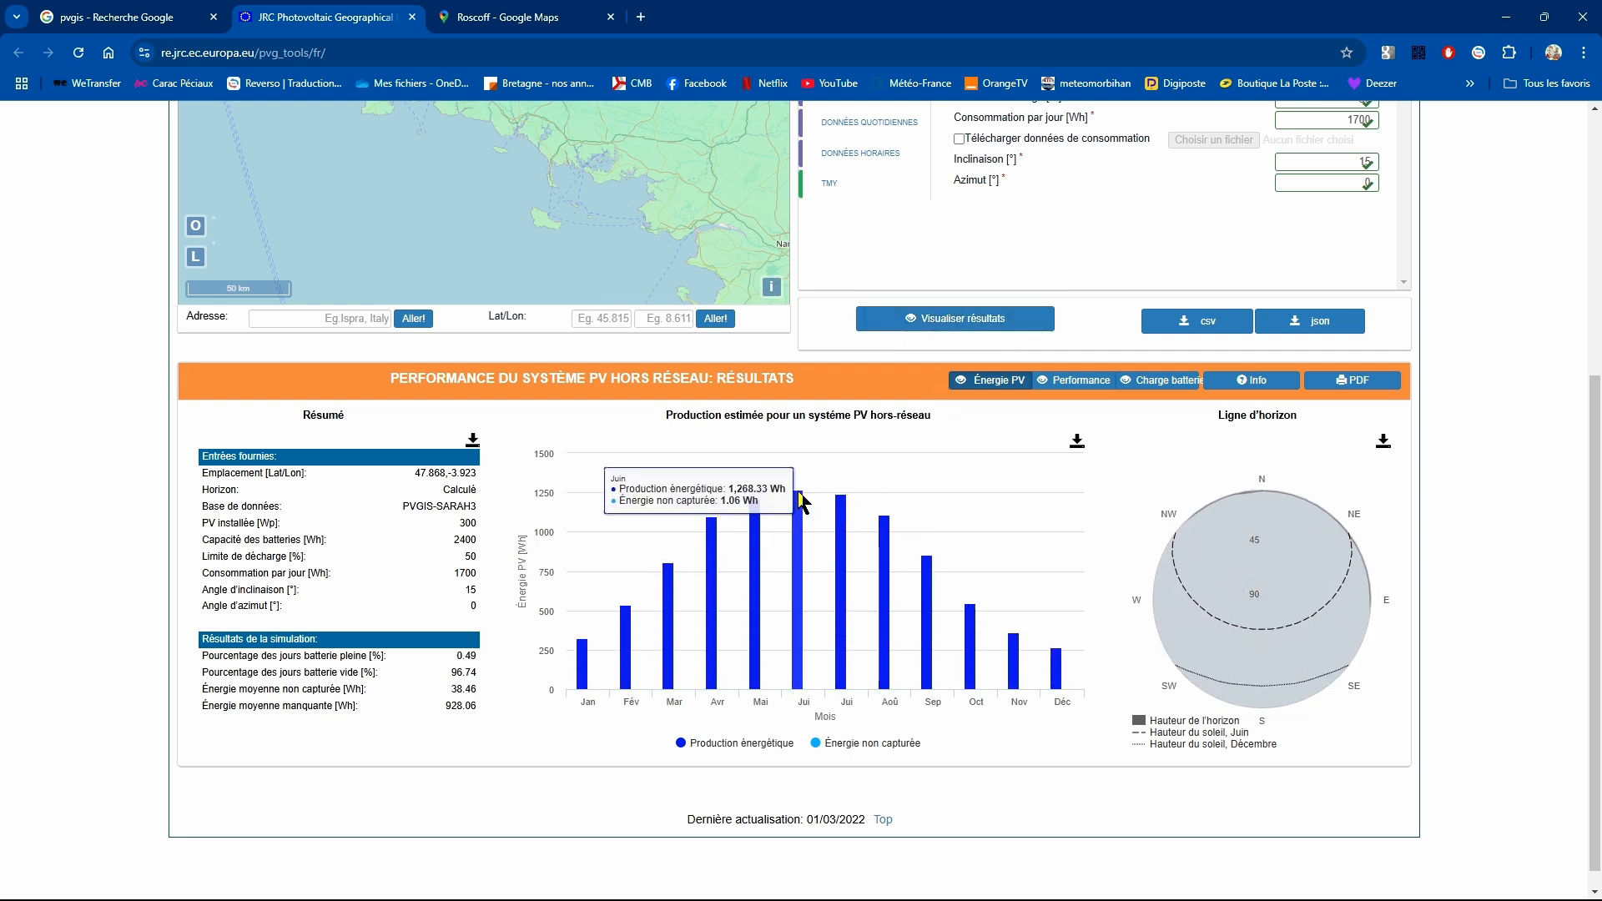
# - Compare the June and July production, set the panel inclination to 0° and refresh the off-grid simulation results
pyautogui.click(1346, 165)
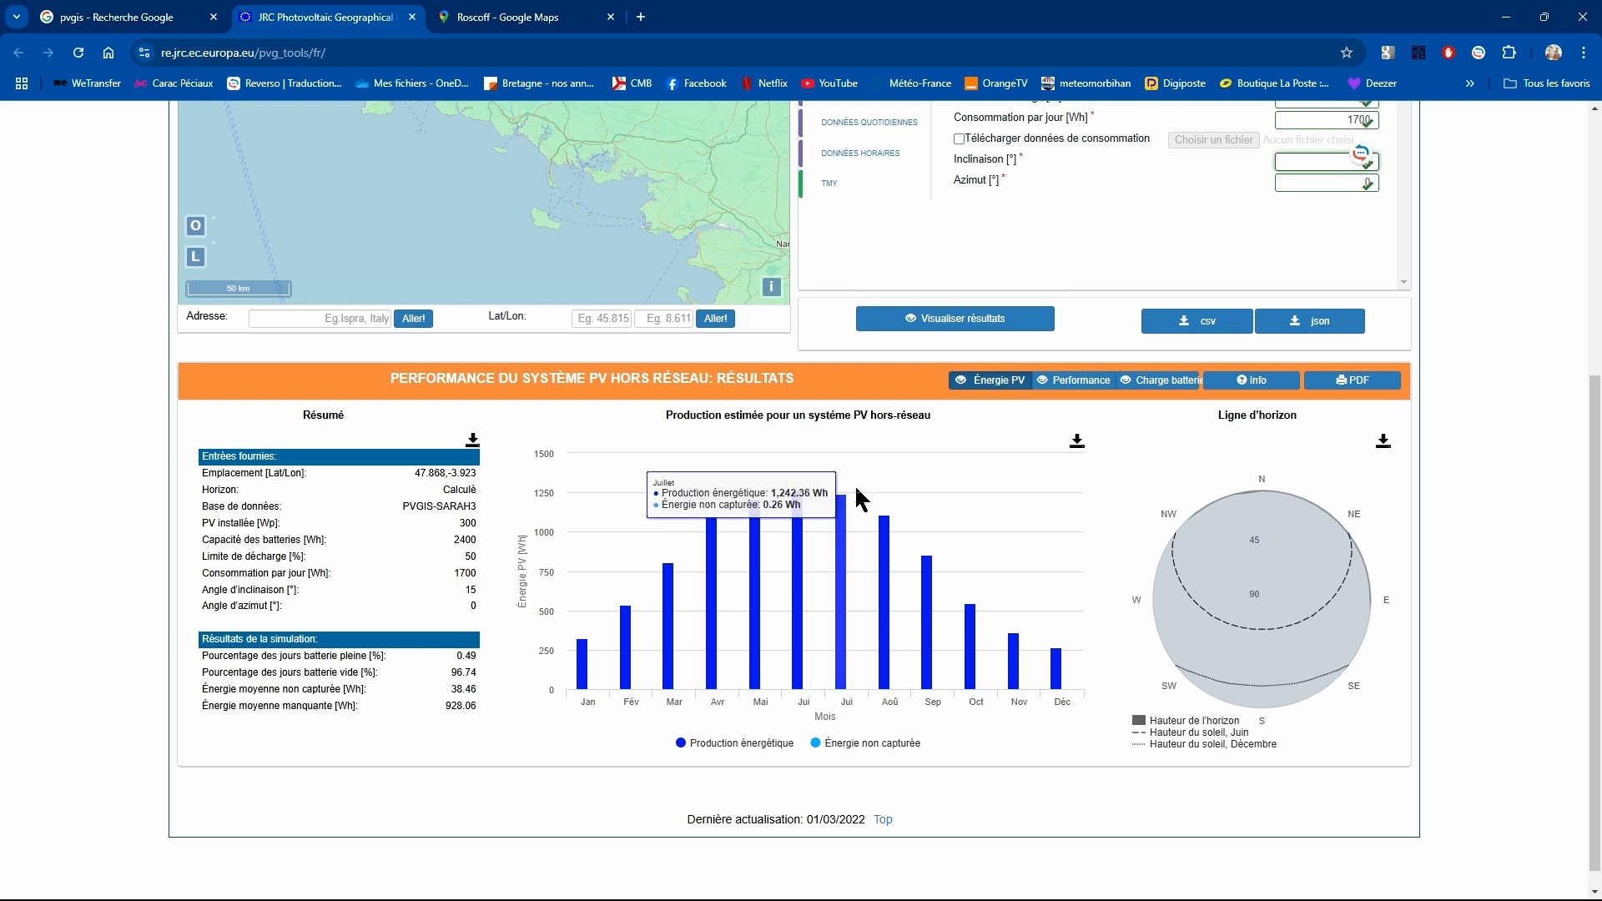
pyautogui.moveTo(818, 524)
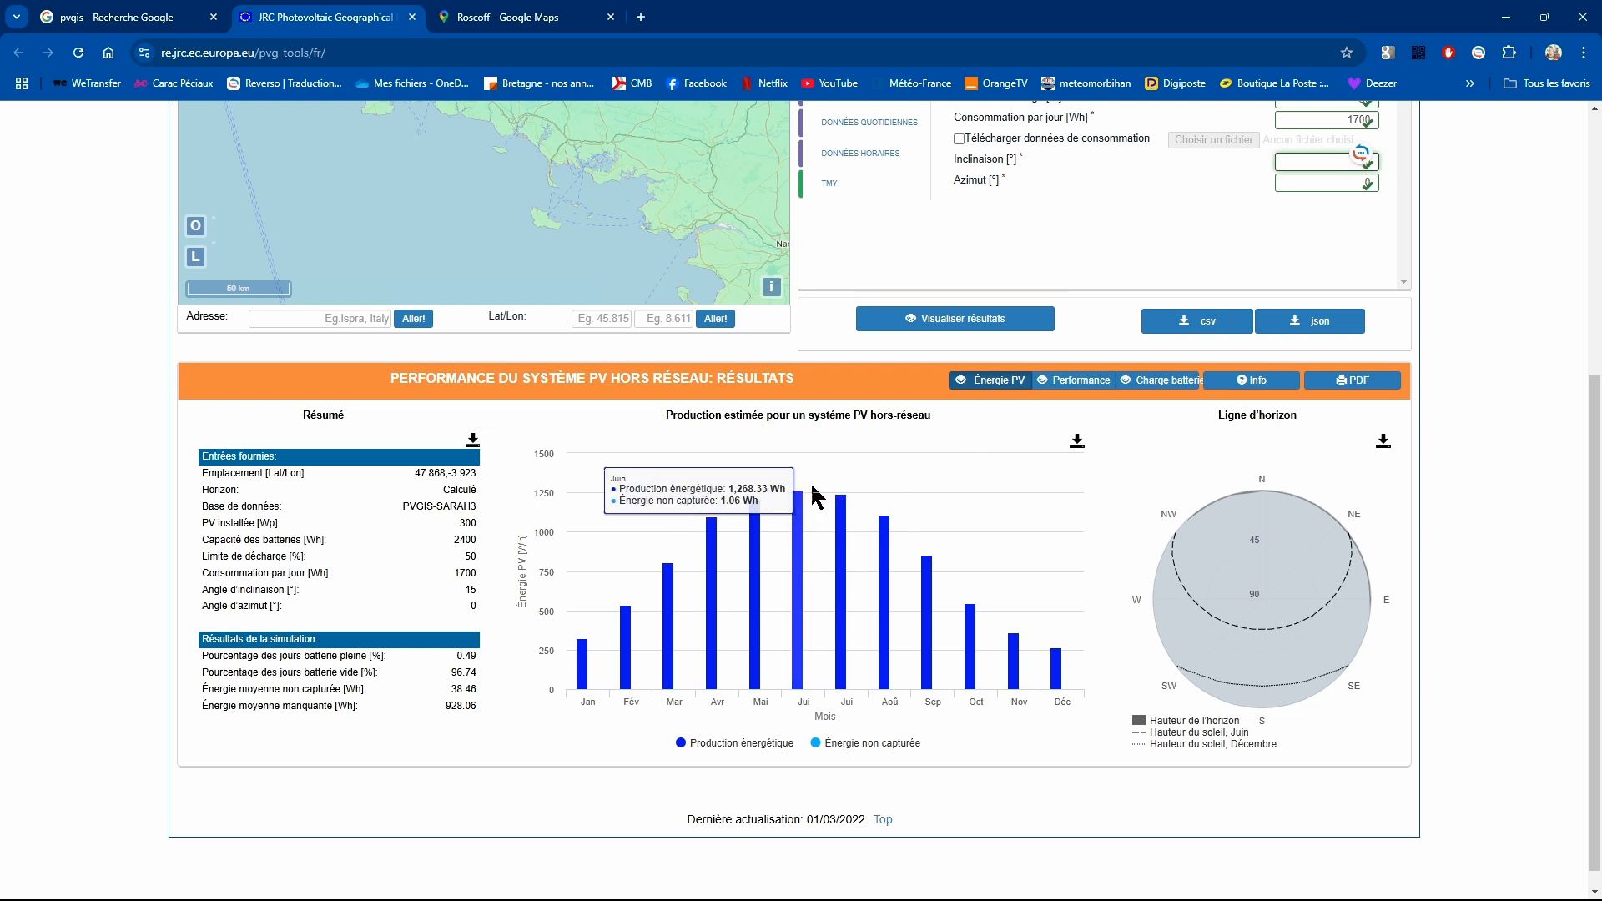
pyautogui.click(904, 316)
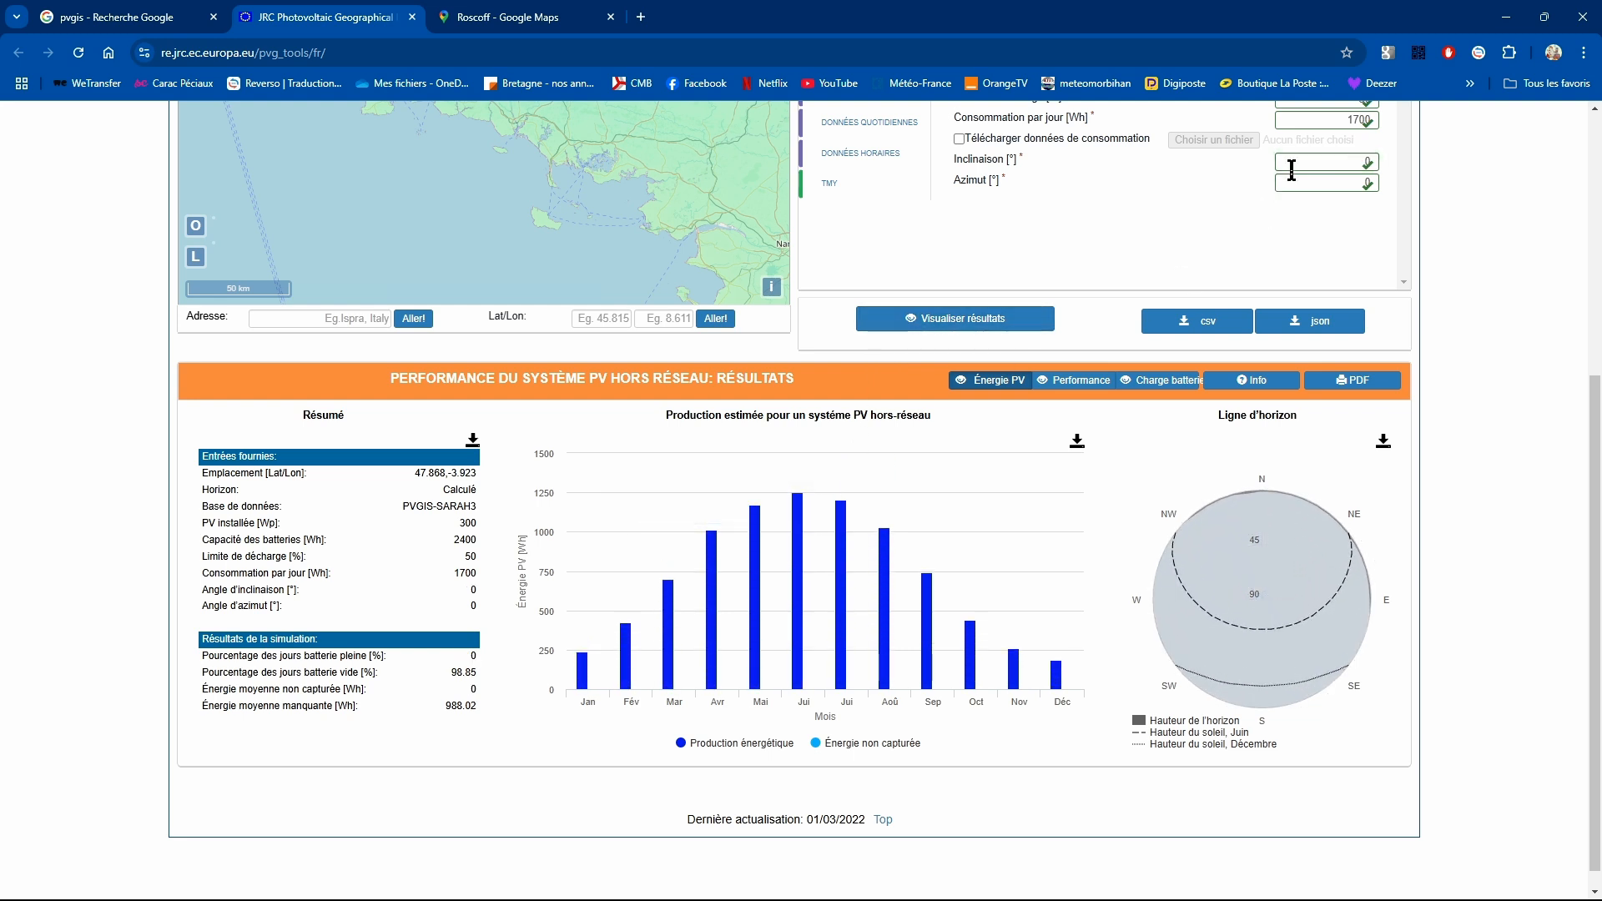
# - Set the panel inclination to 10°, refresh the simulation results and read the June production
pyautogui.doubleClick(1345, 165)
pyautogui.write('10')
pyautogui.click(974, 324)
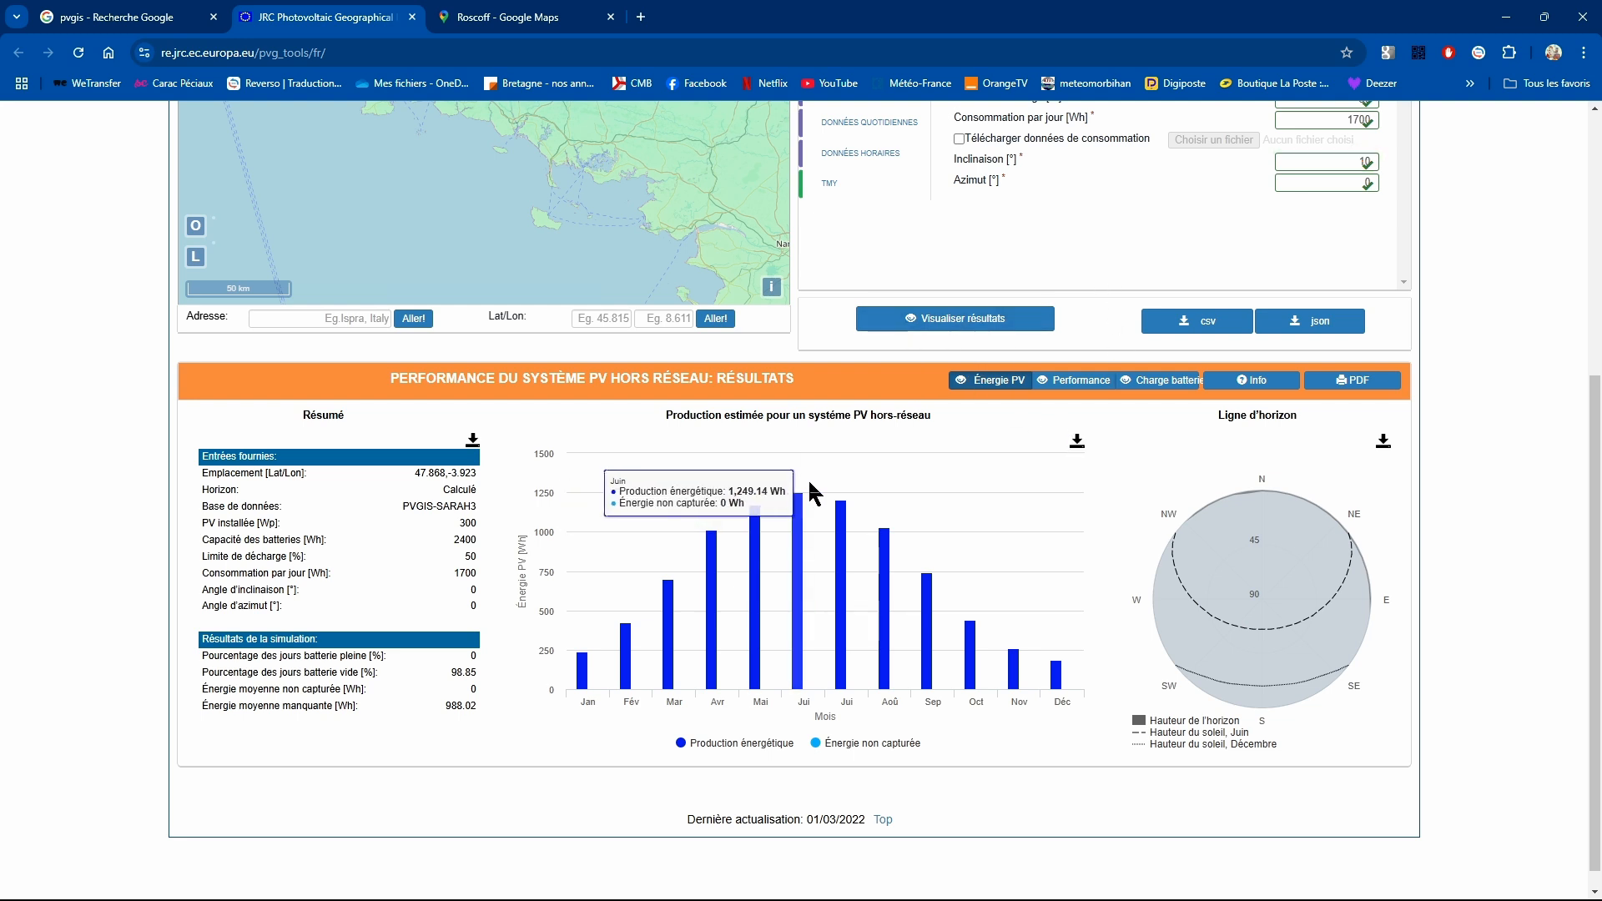
pyautogui.click(966, 333)
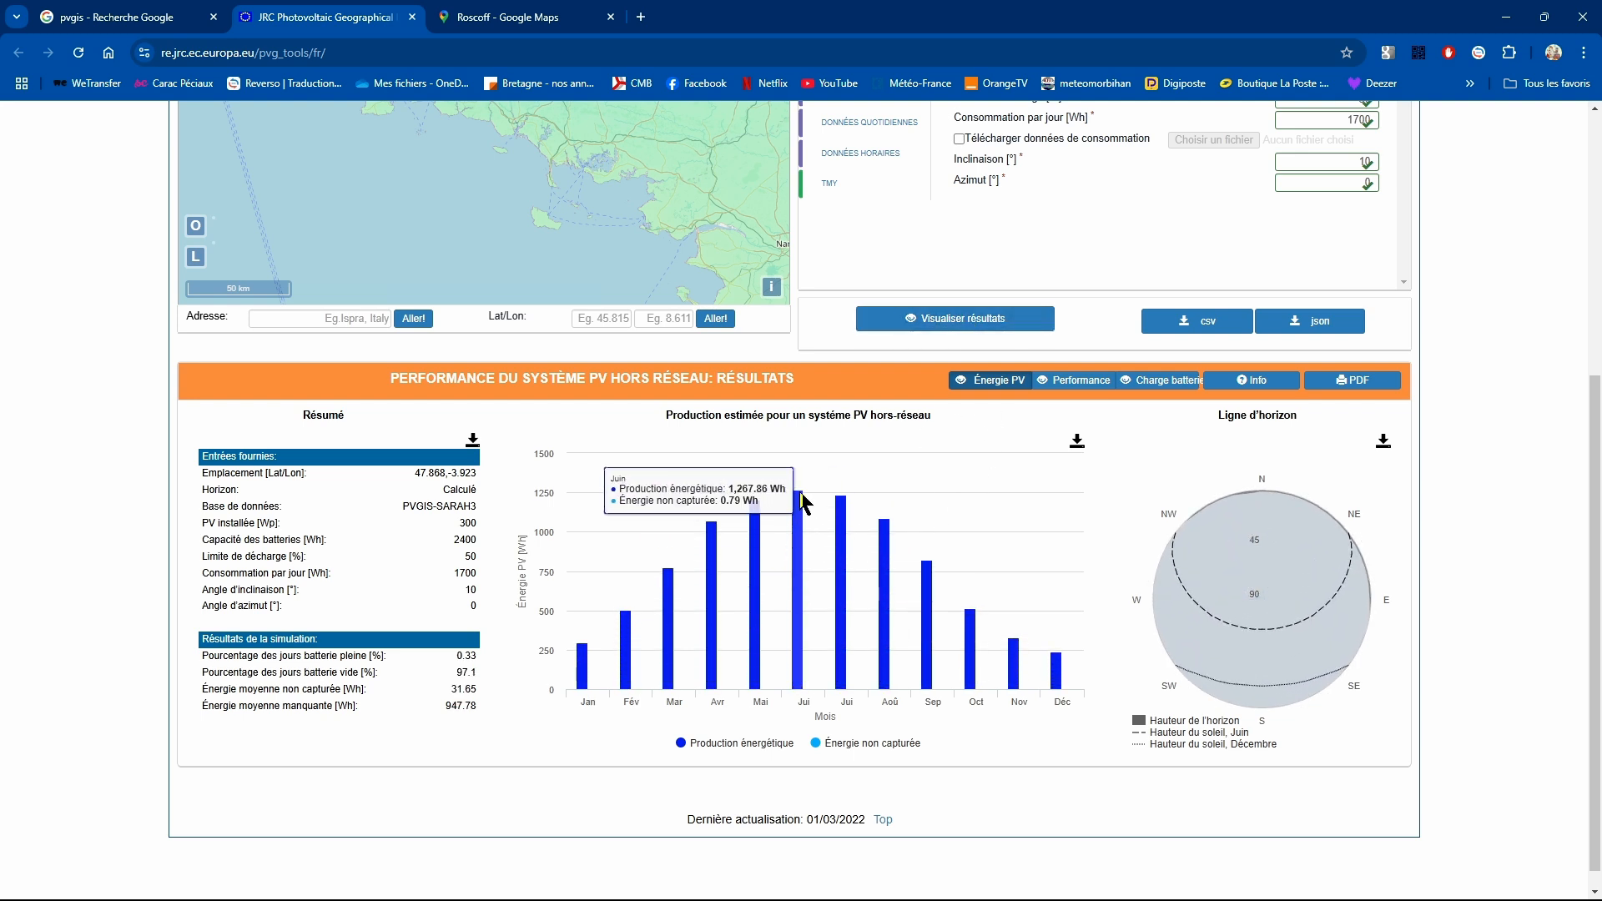
# - Read the definition of the azimuth angle, set the azimuth to 89° and refresh the simulation results
pyautogui.click(1344, 183)
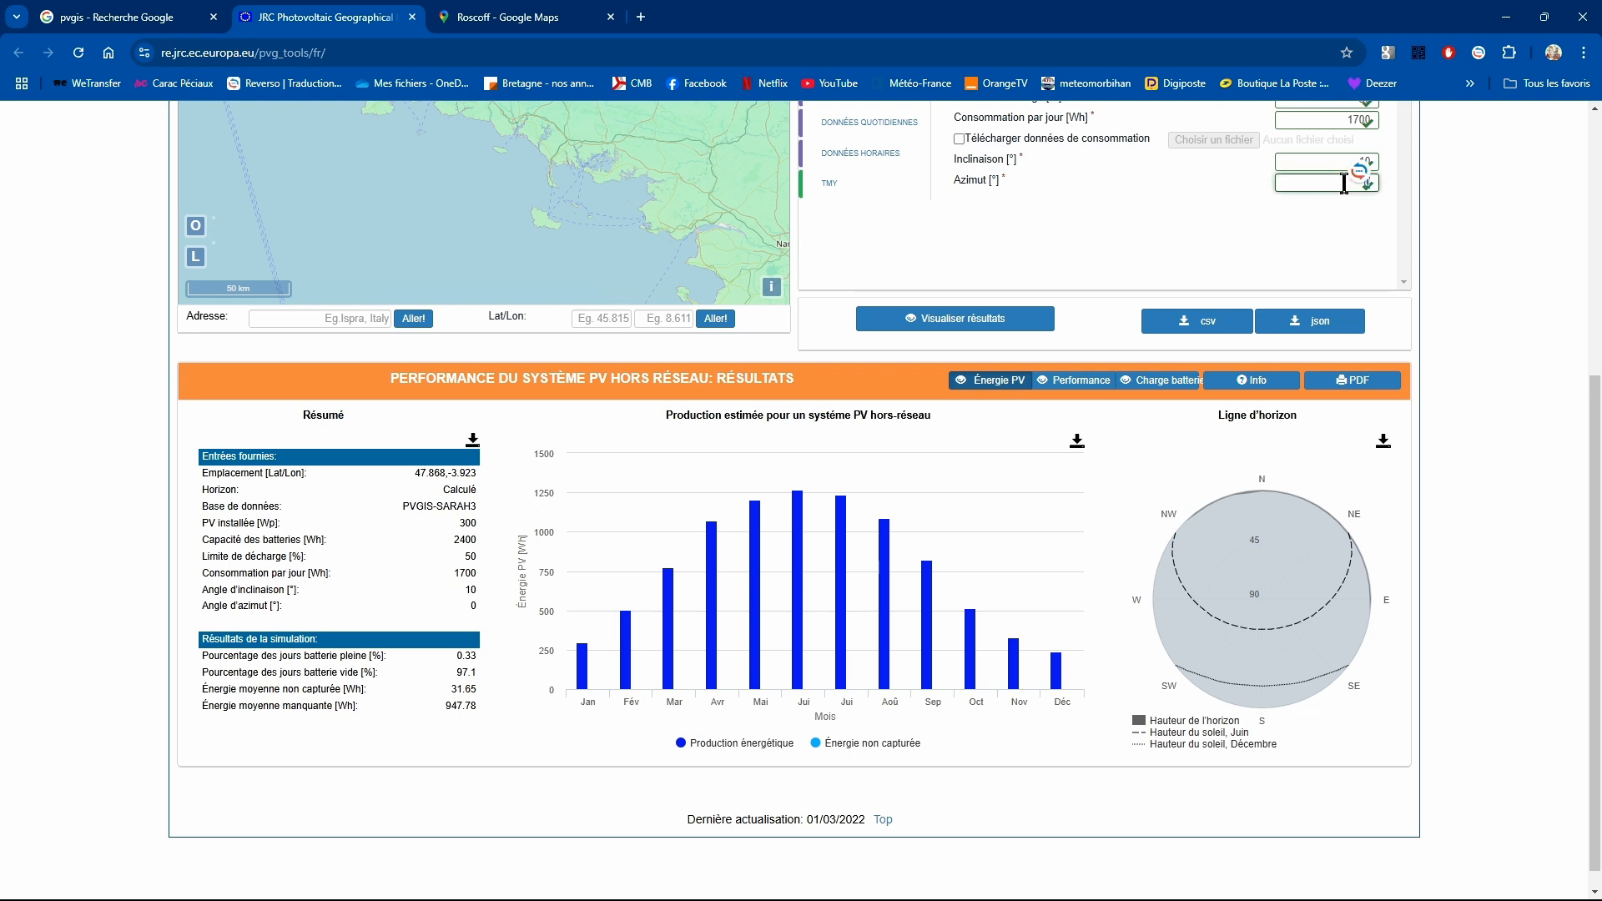
pyautogui.click(981, 180)
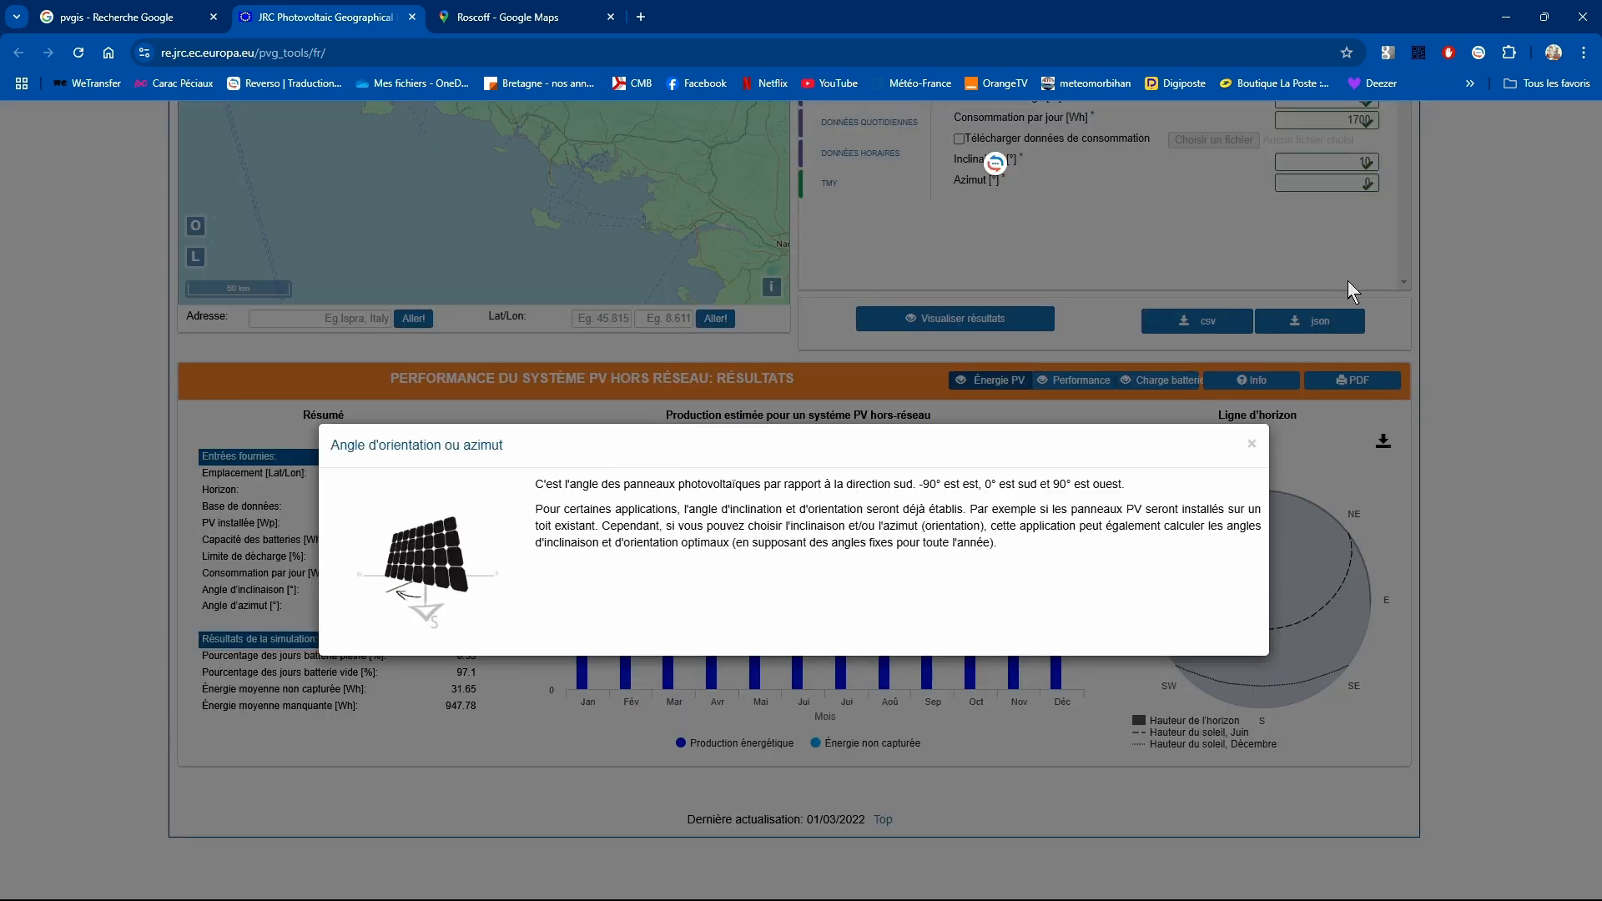
pyautogui.click(1346, 217)
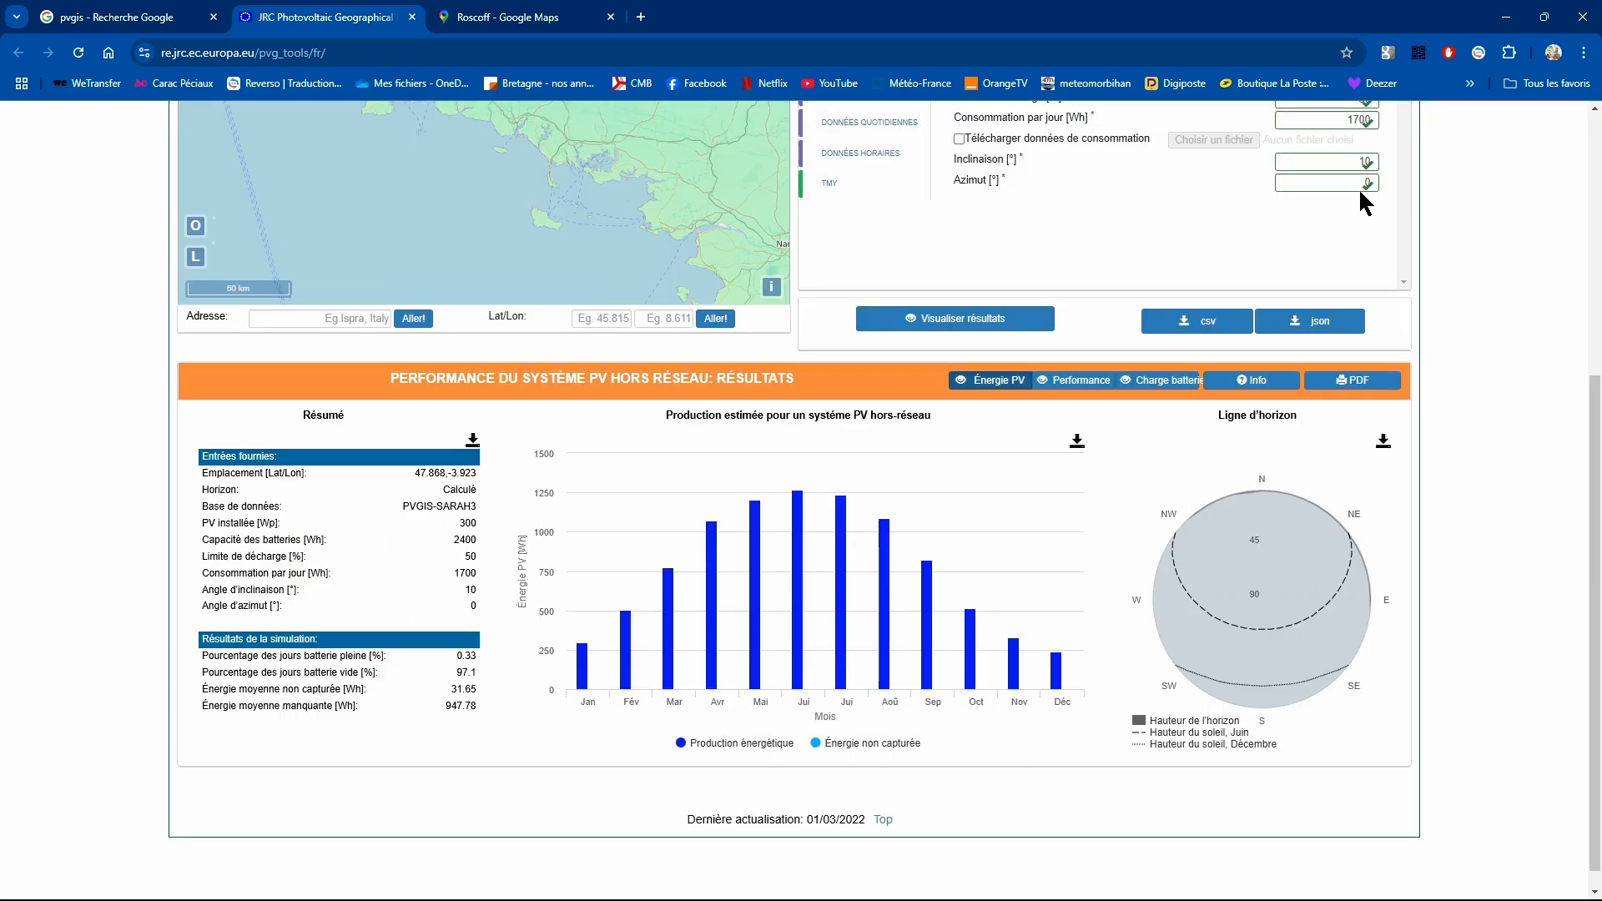
pyautogui.moveTo(1368, 183); pyautogui.dragTo(1401, 184)
pyautogui.click(992, 323)
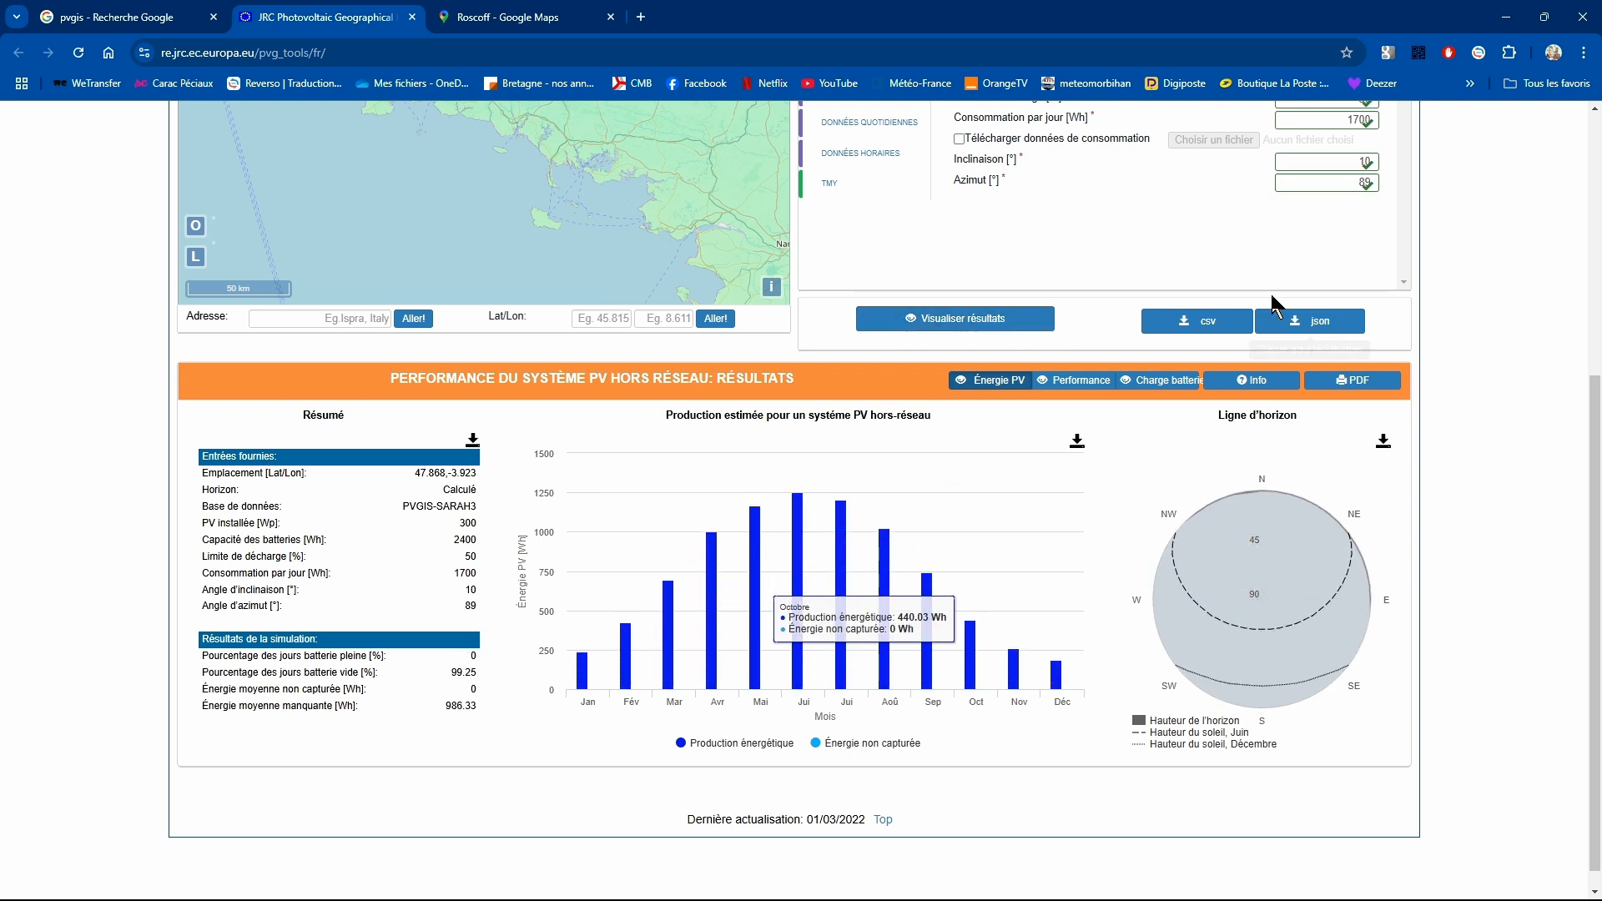
# - Check the June production, set the azimuth to 0° and refresh the simulation results with the 10° inclination
pyautogui.click(1355, 182)
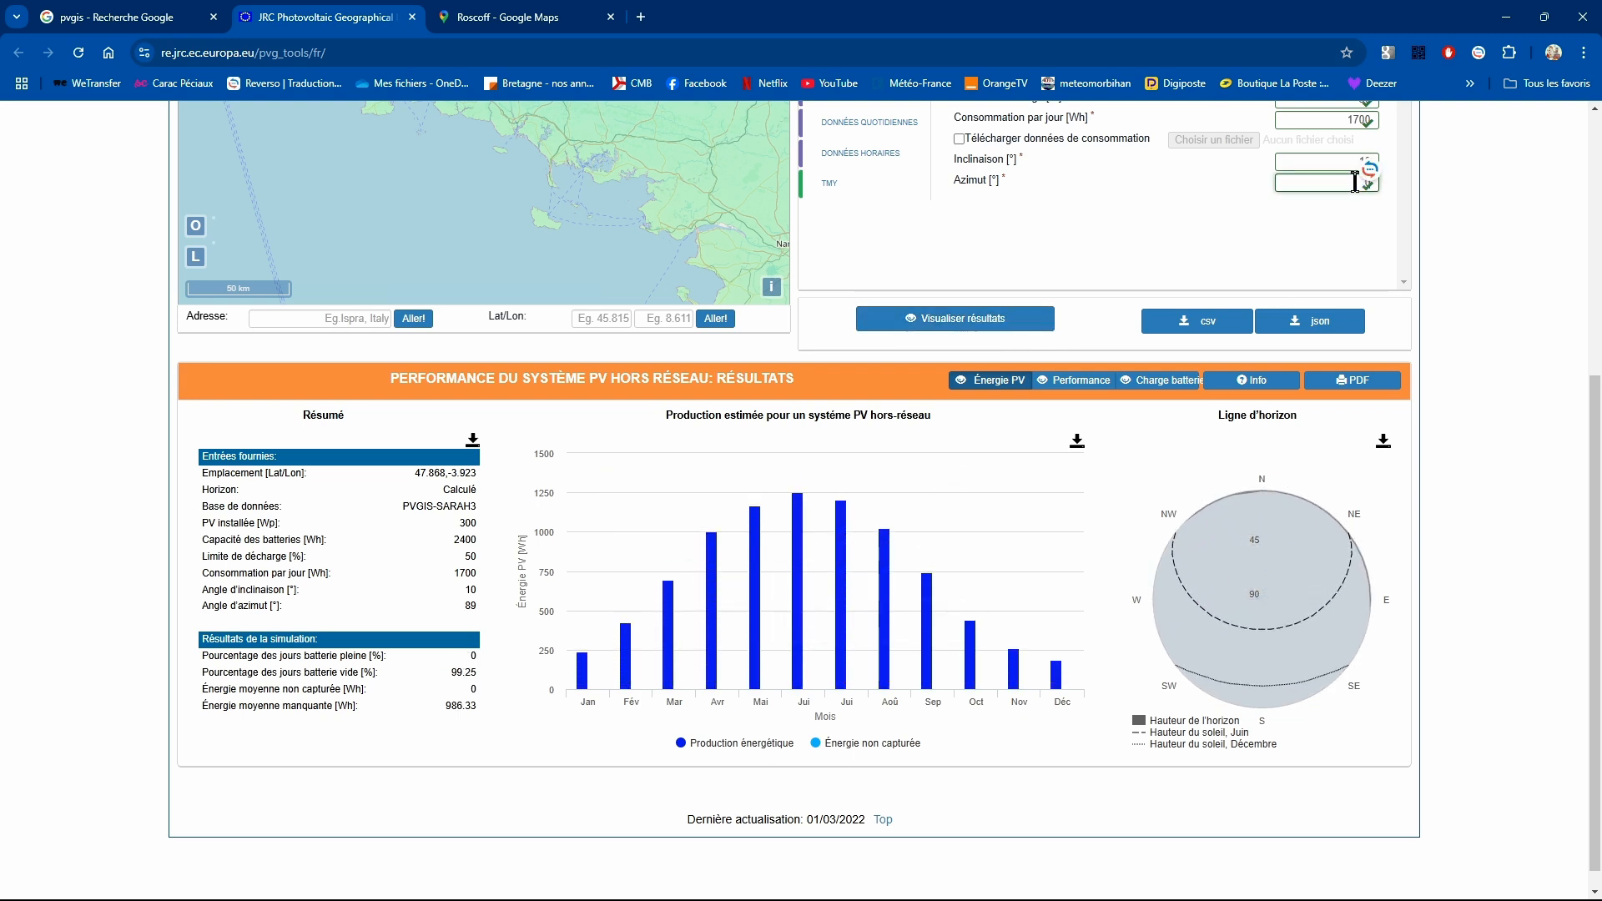
pyautogui.moveTo(801, 507)
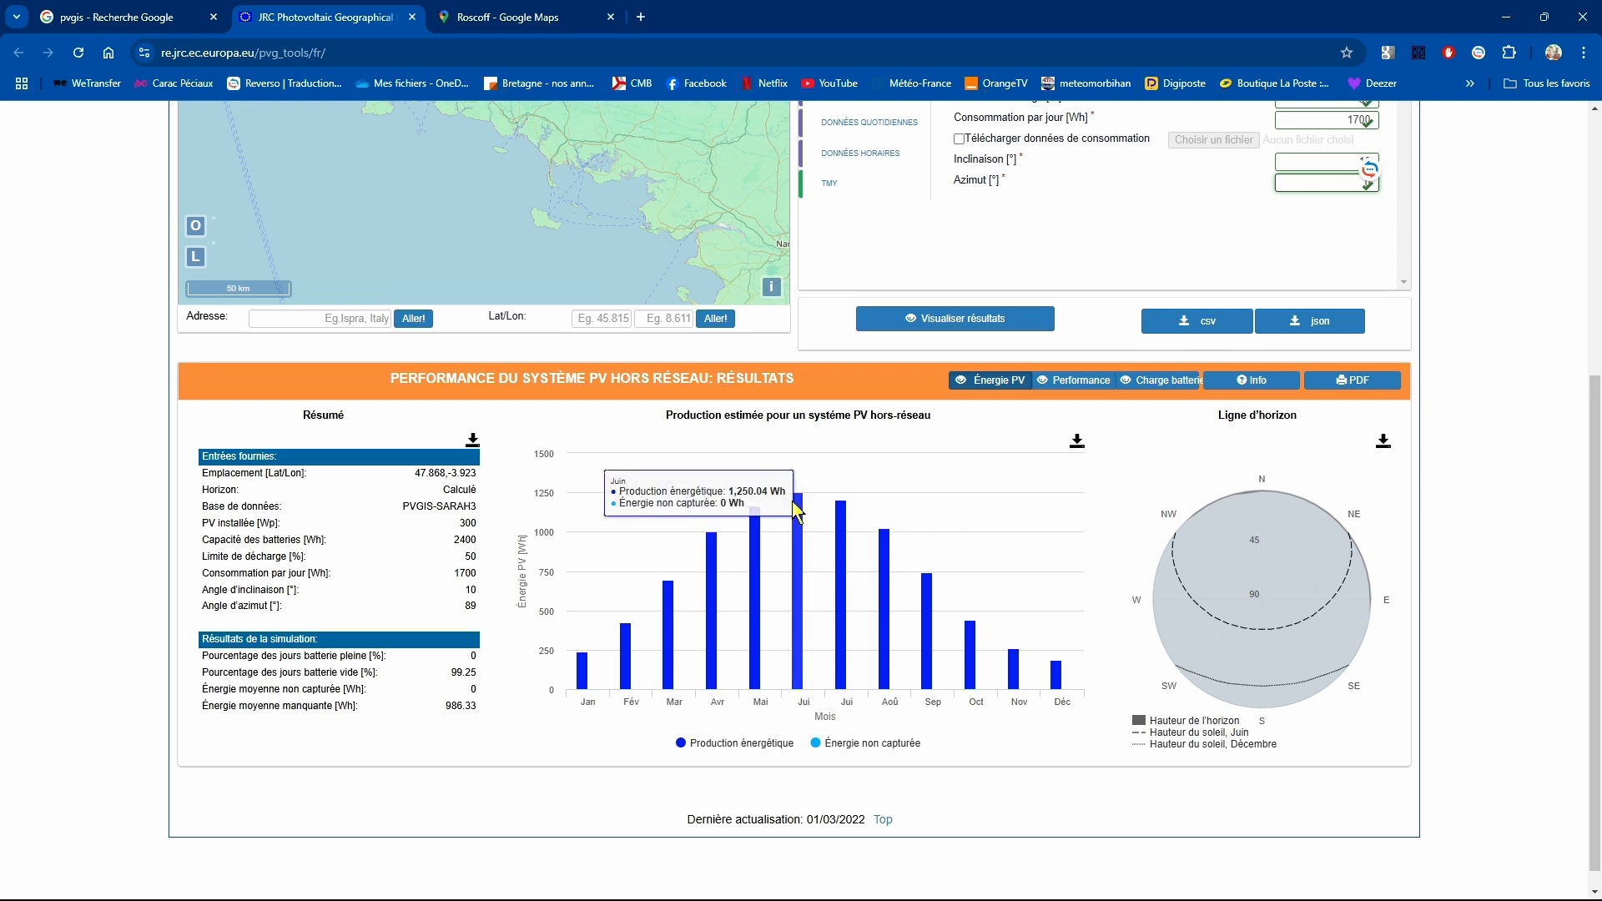
pyautogui.click(952, 324)
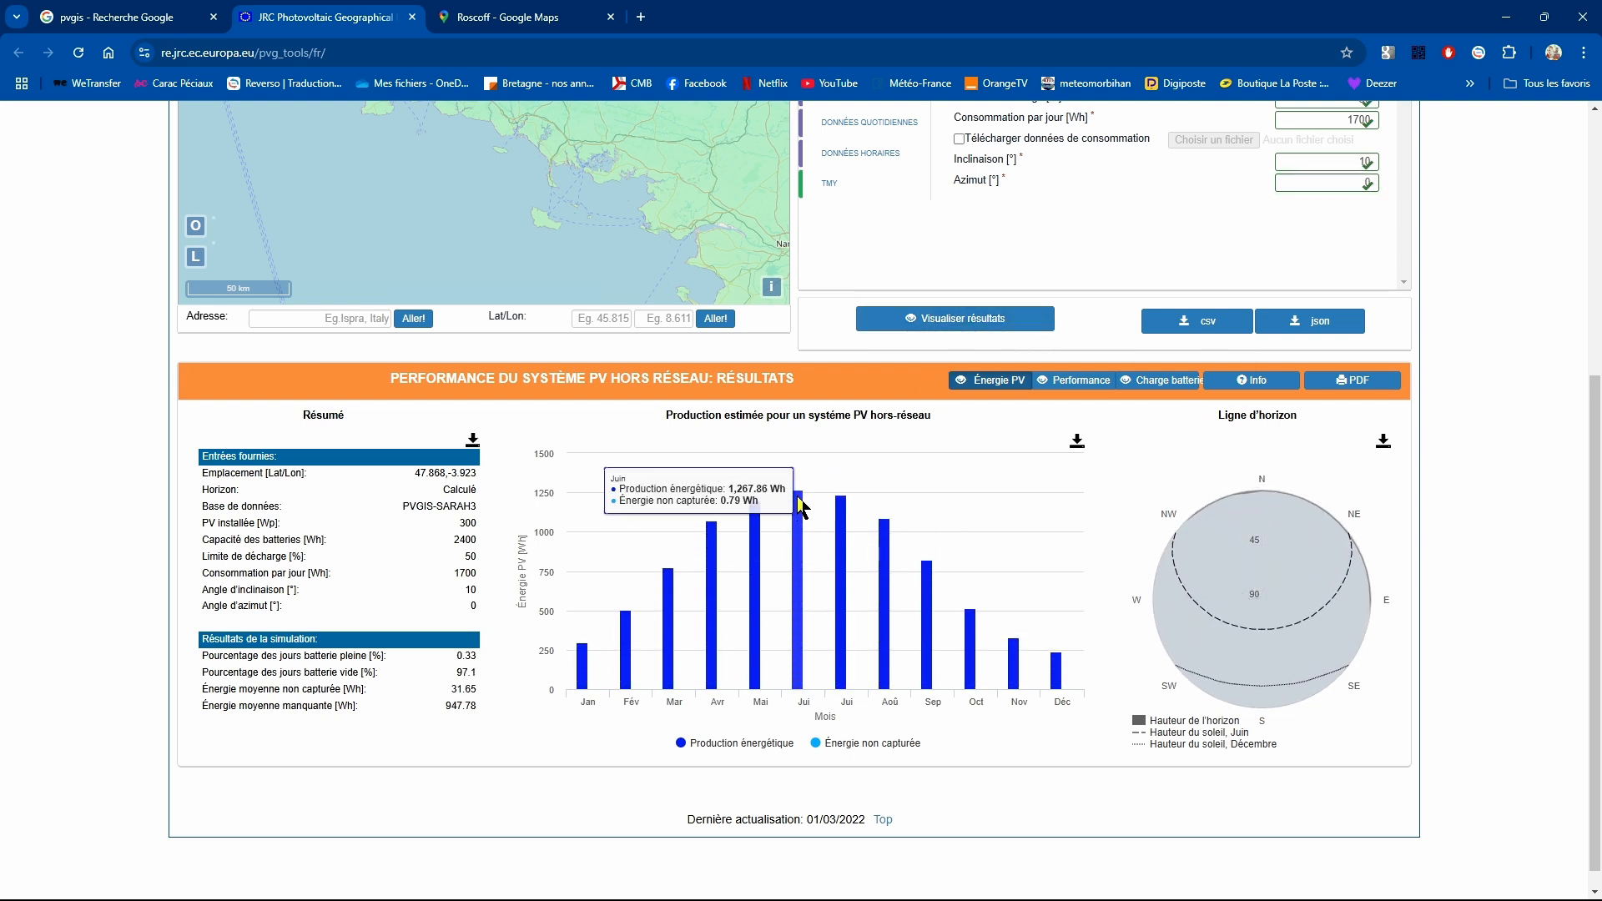
# - Simulate an azimuth of 90° at the current inclination, repeat it with an inclination of 0°, and read the June production each time
pyautogui.click(1356, 189)
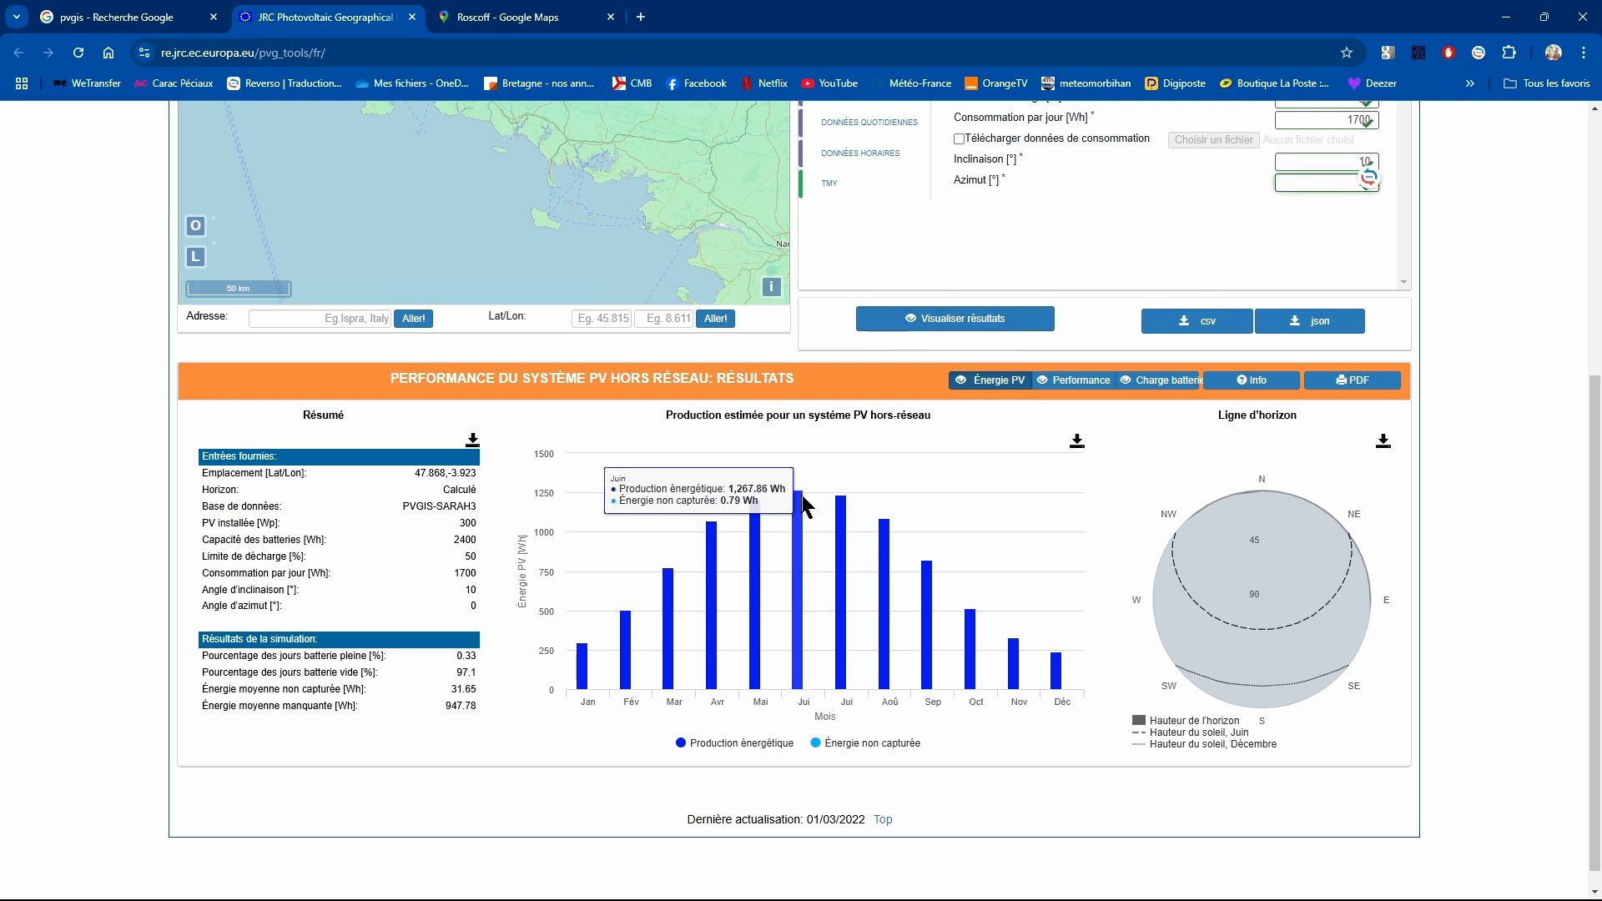
pyautogui.click(941, 322)
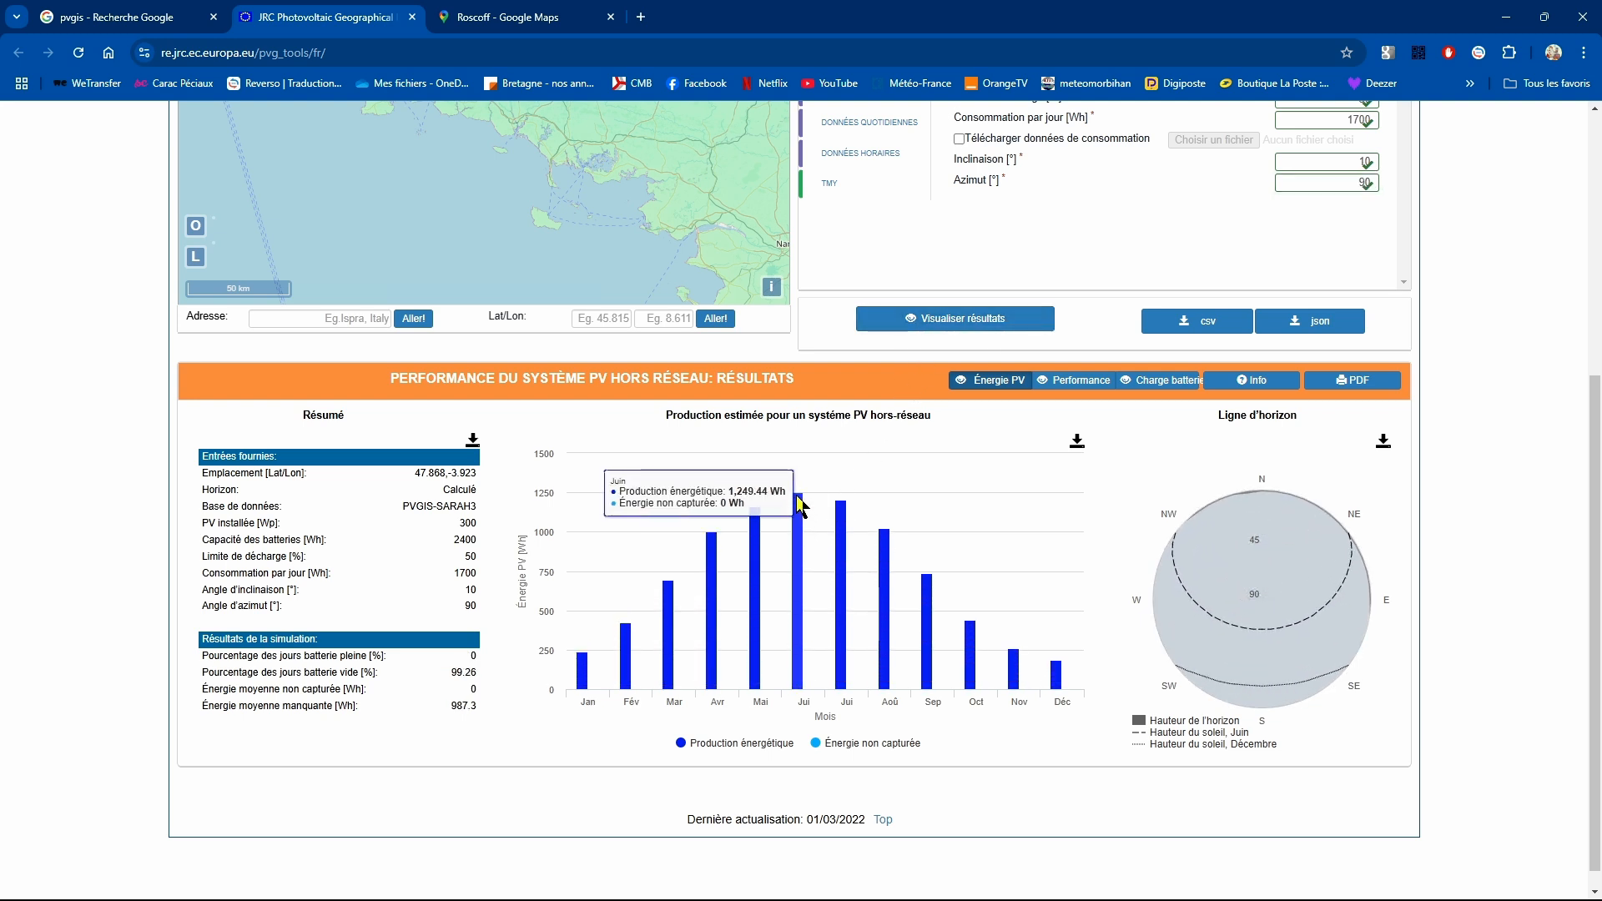
pyautogui.click(1358, 158)
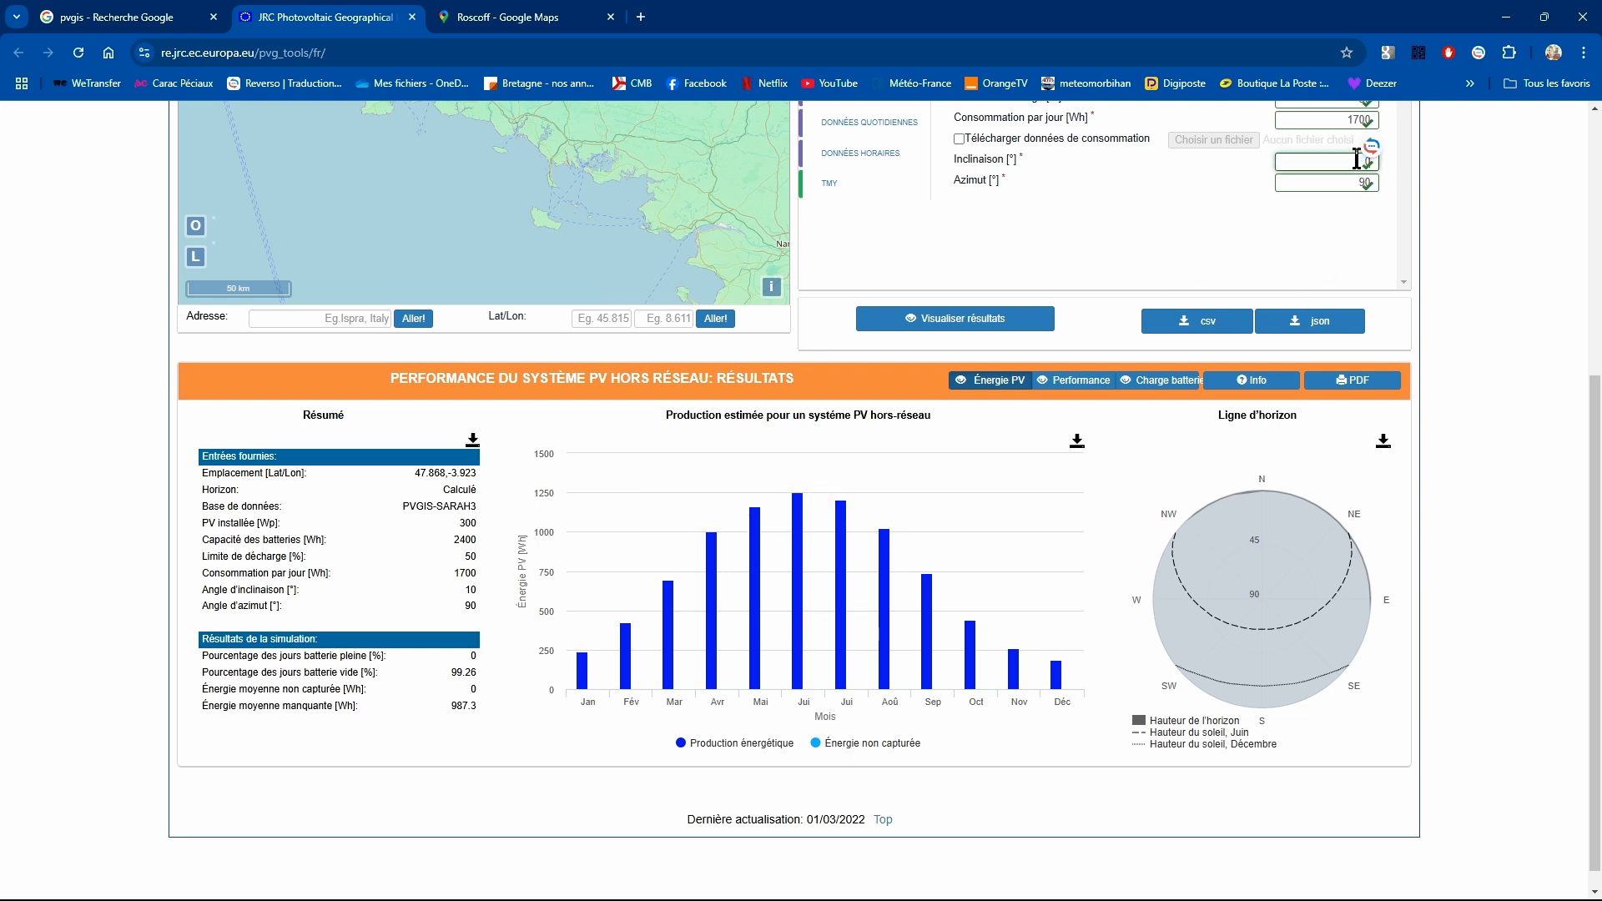
pyautogui.click(1028, 319)
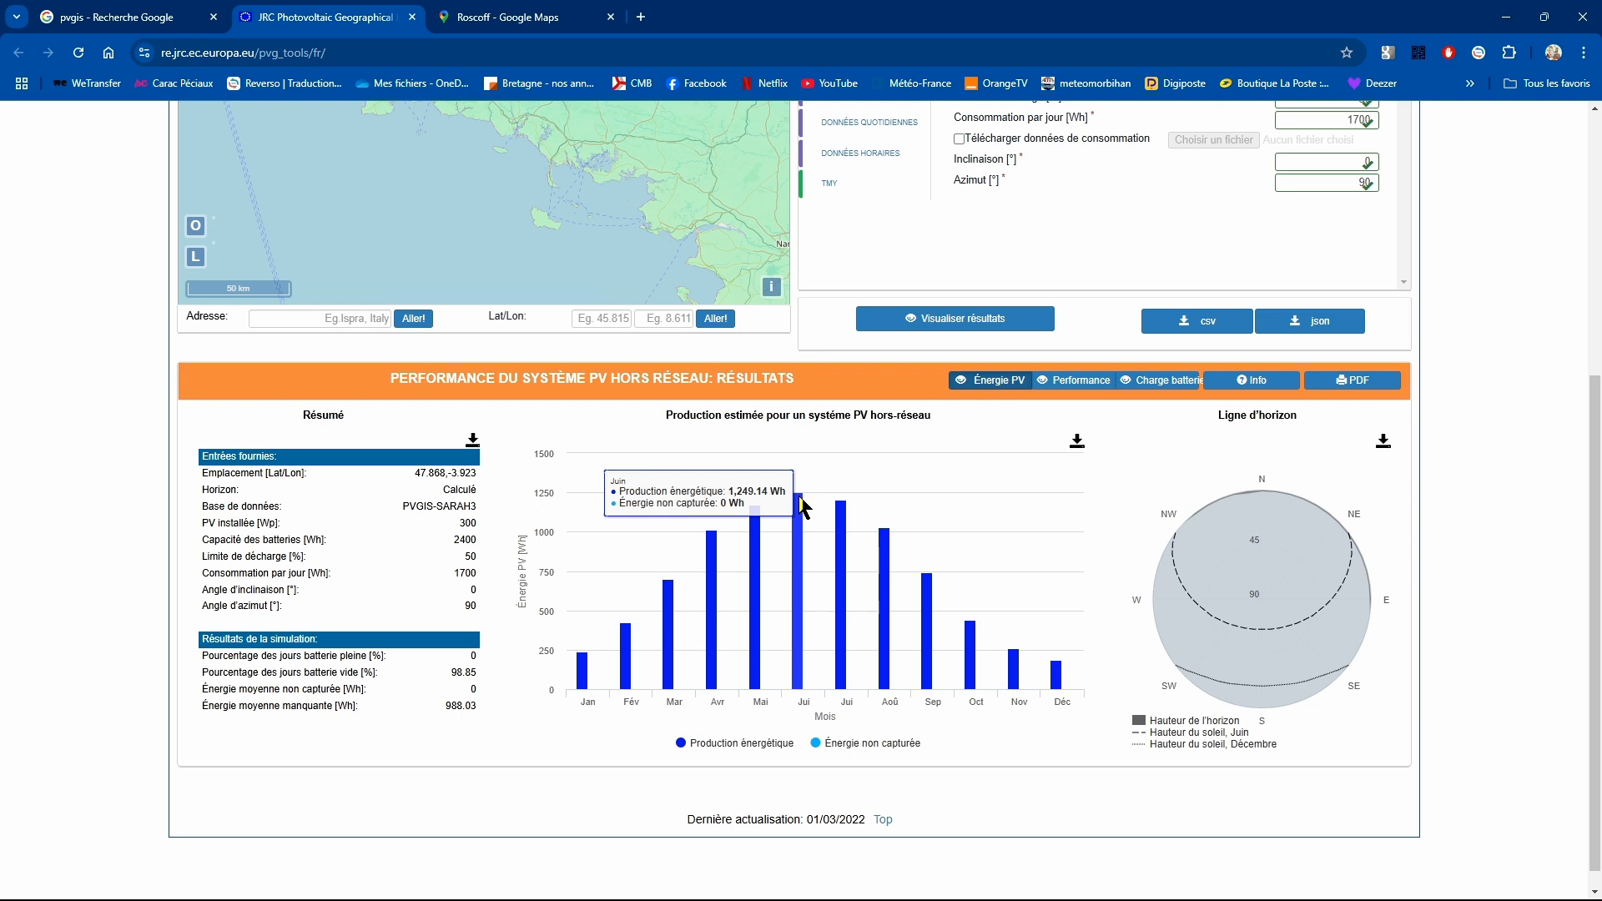
# - Set the panel inclination to 20° with the azimuth kept at 90° and refresh the monthly production results
pyautogui.click(1361, 163)
pyautogui.press('BackSpace')
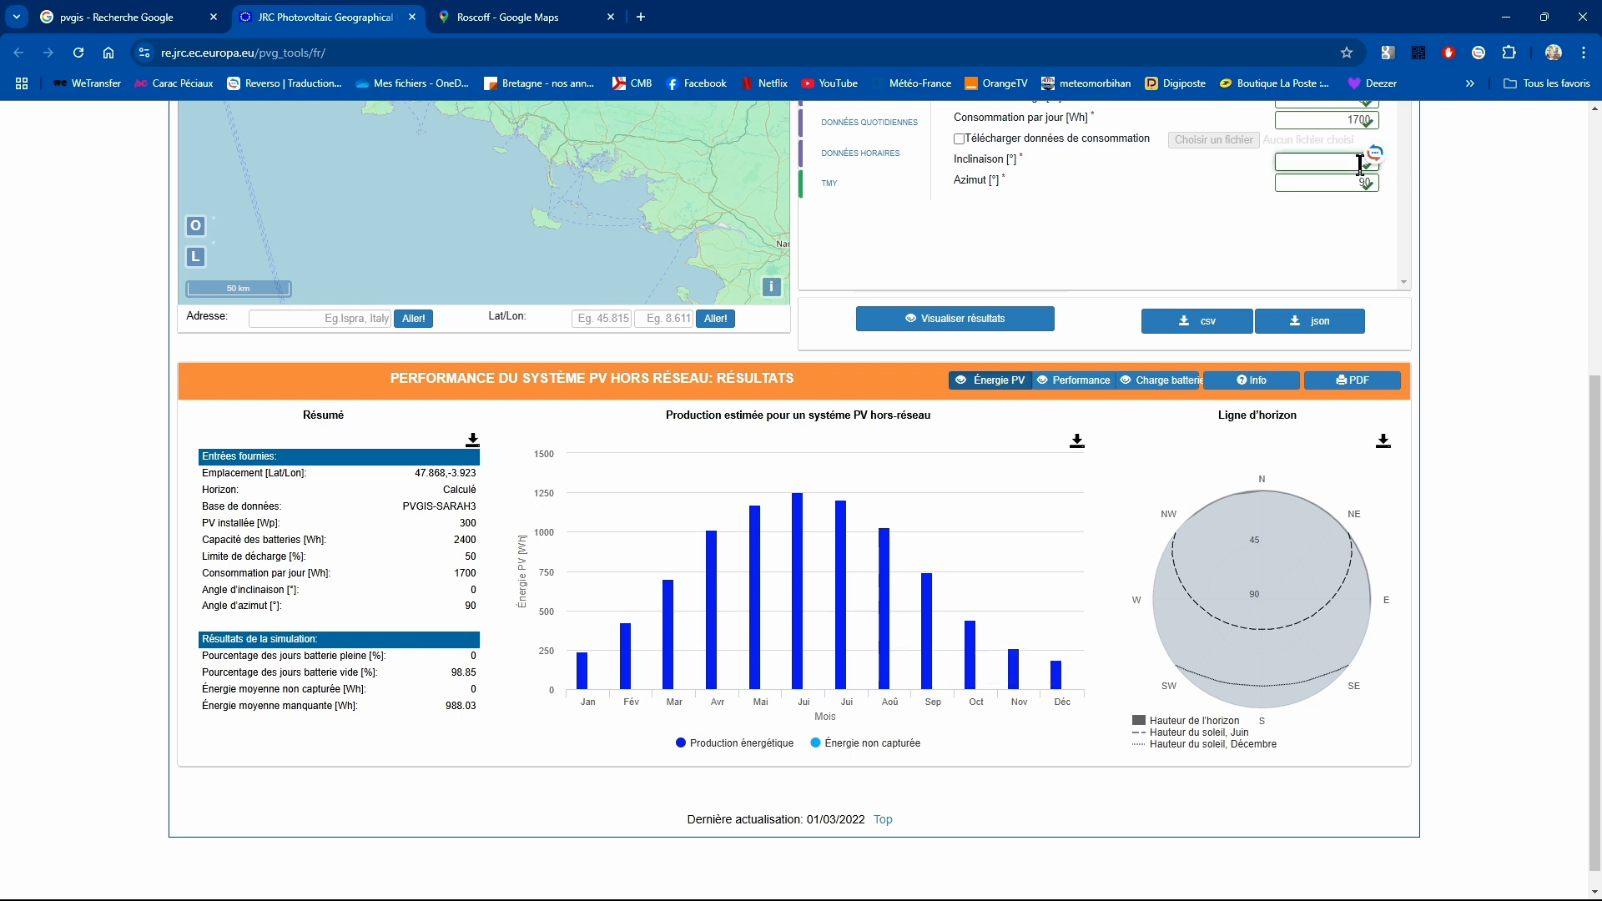
pyautogui.click(1291, 222)
pyautogui.click(958, 327)
pyautogui.moveTo(799, 492)
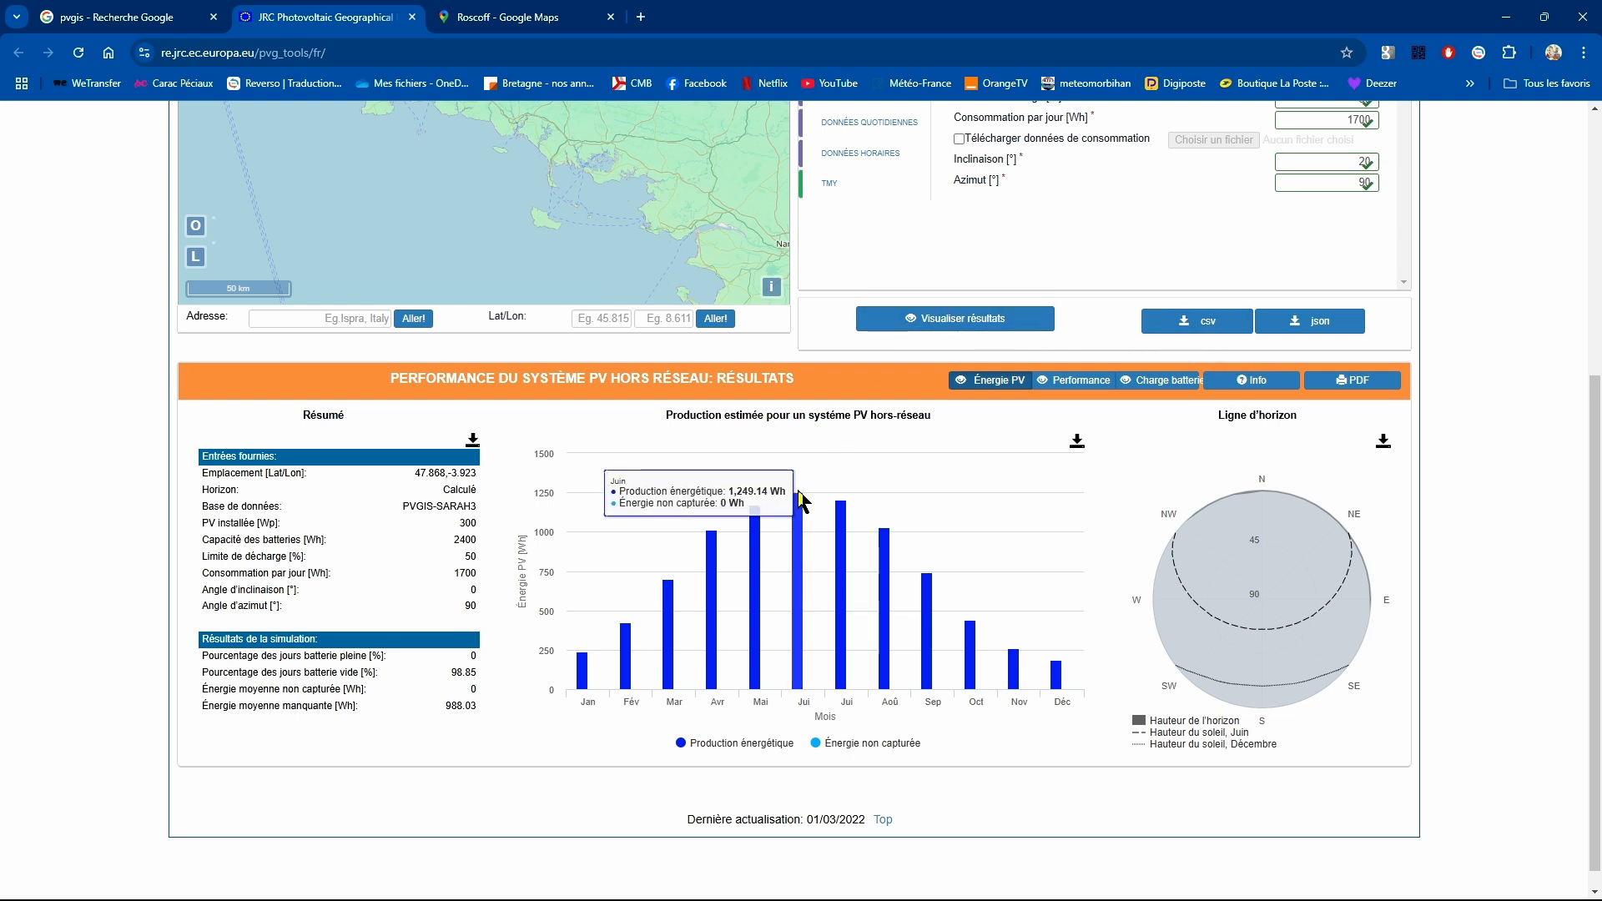
pyautogui.click(893, 320)
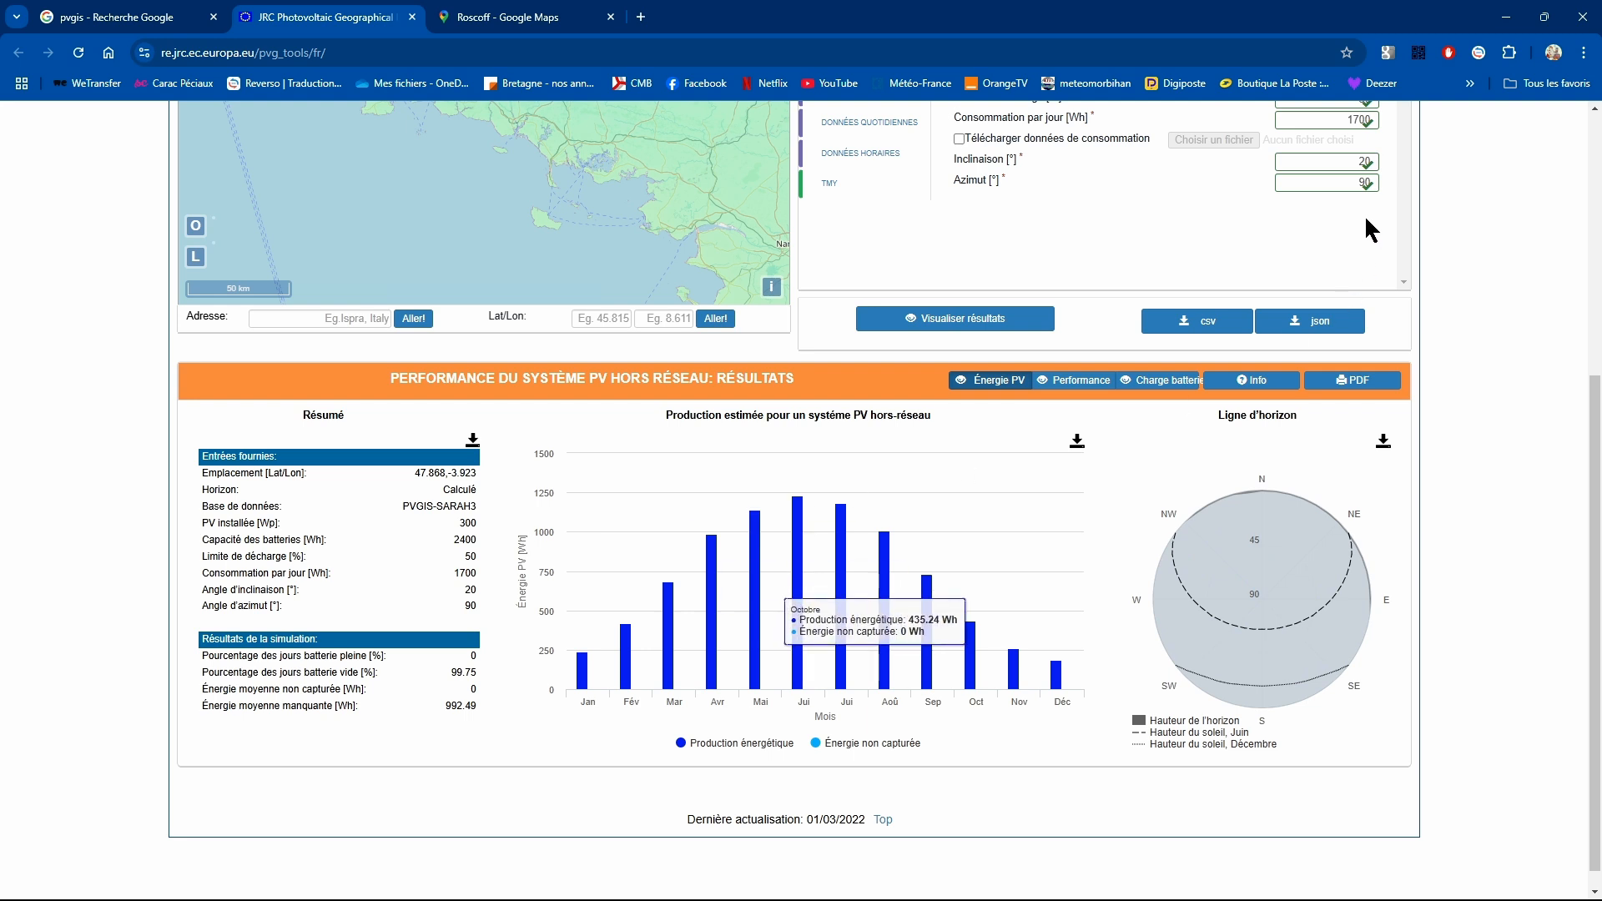
# - Set the azimuth to 0° with the 20° inclination and refresh the simulation results
pyautogui.click(1363, 184)
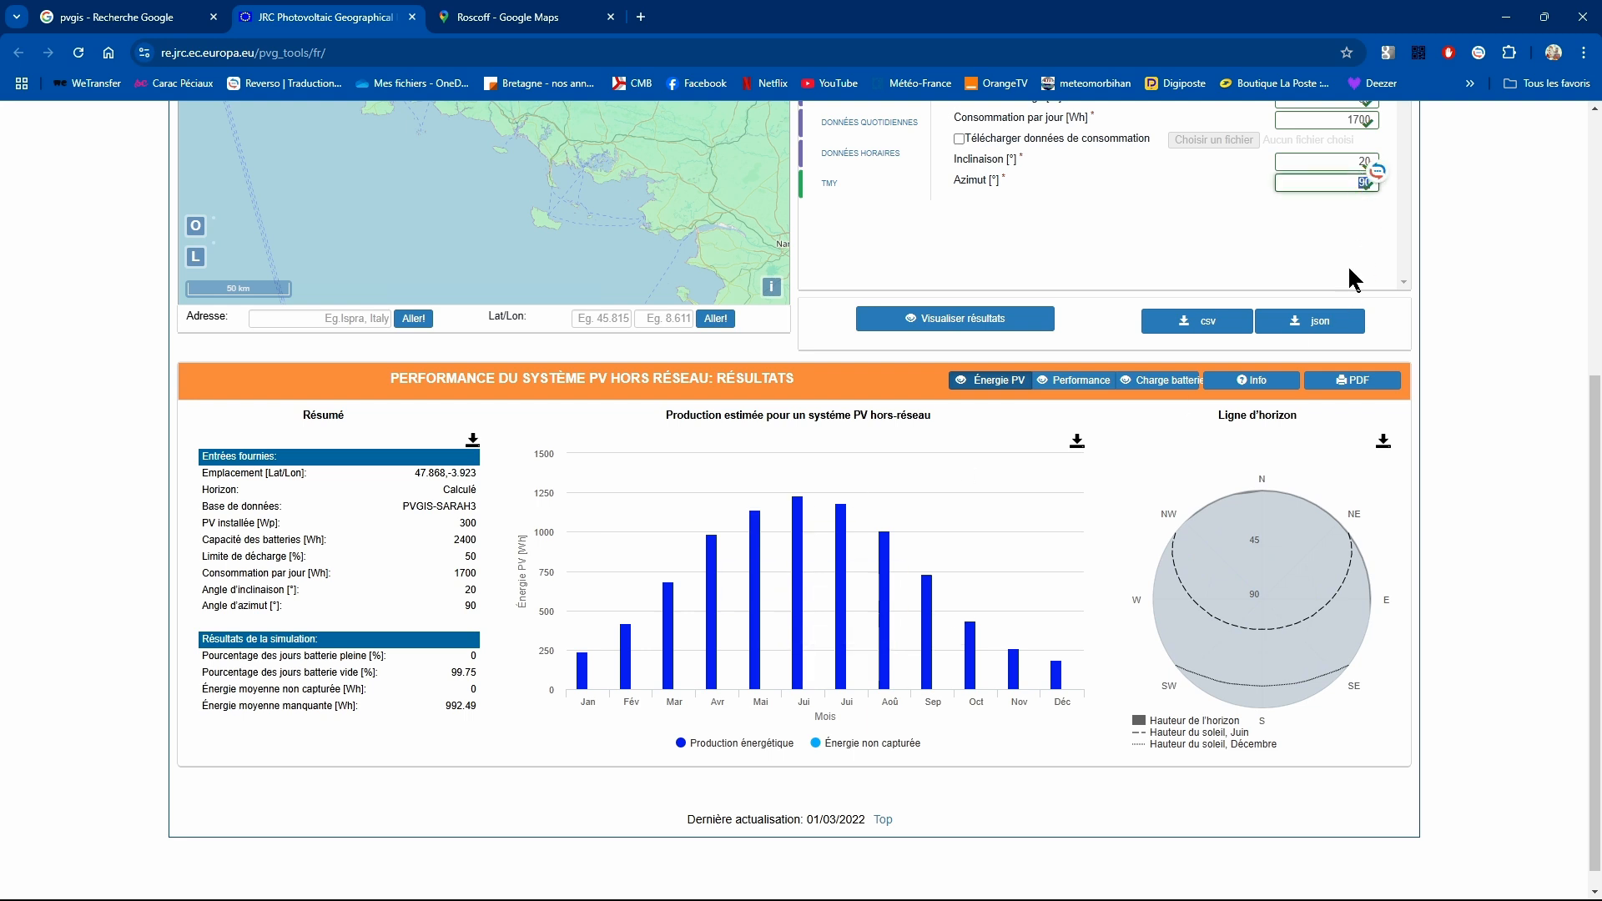
pyautogui.write('0')
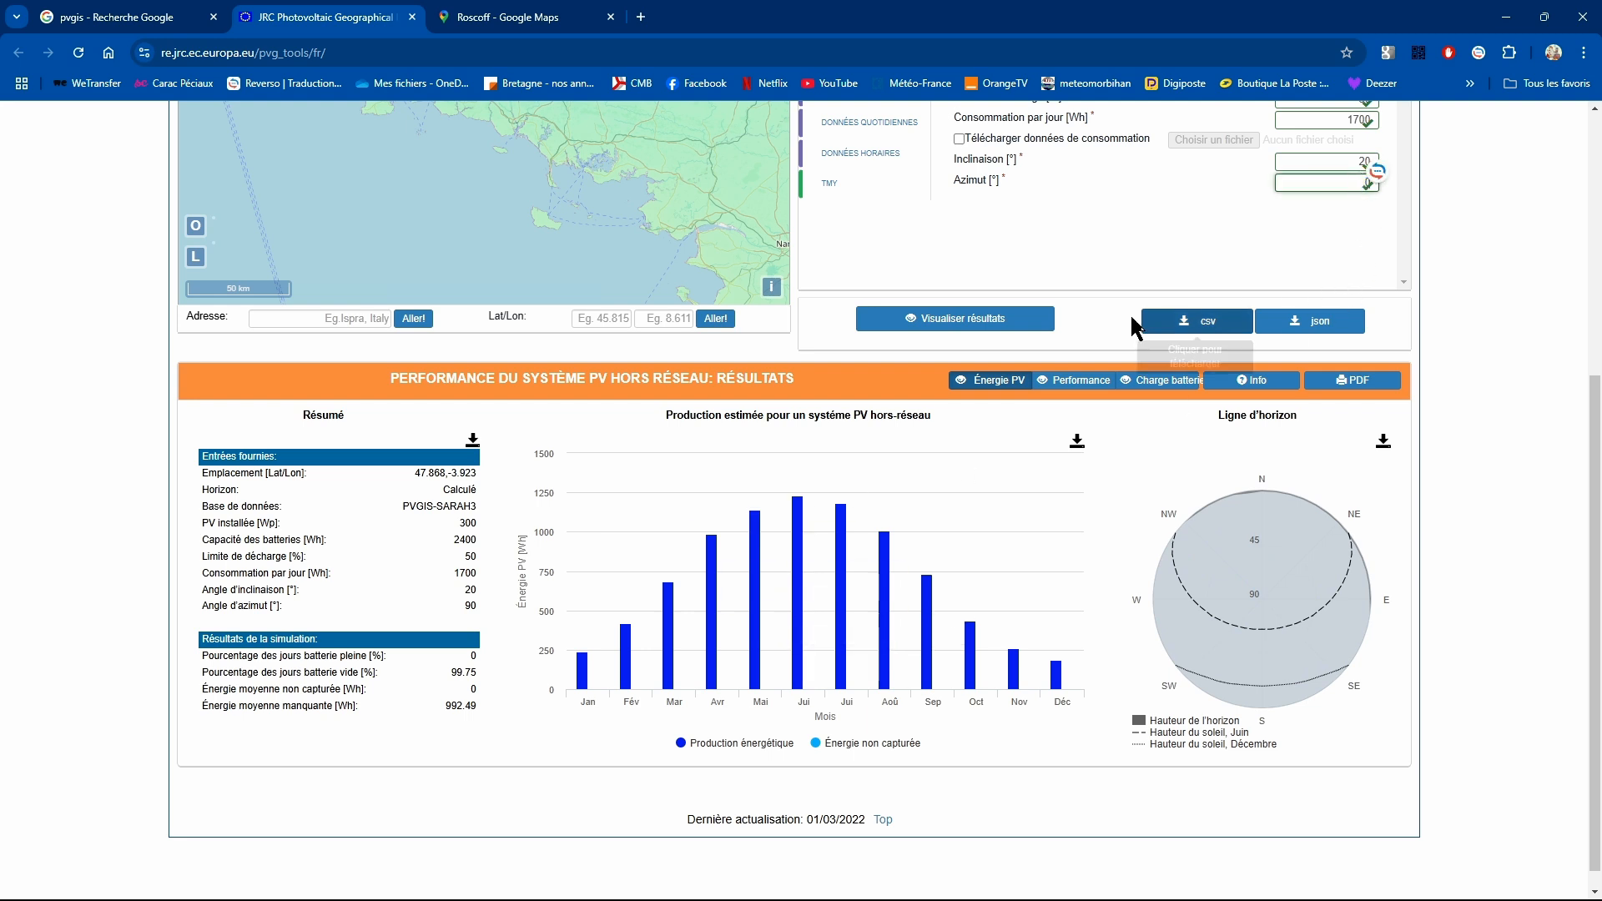
pyautogui.click(968, 320)
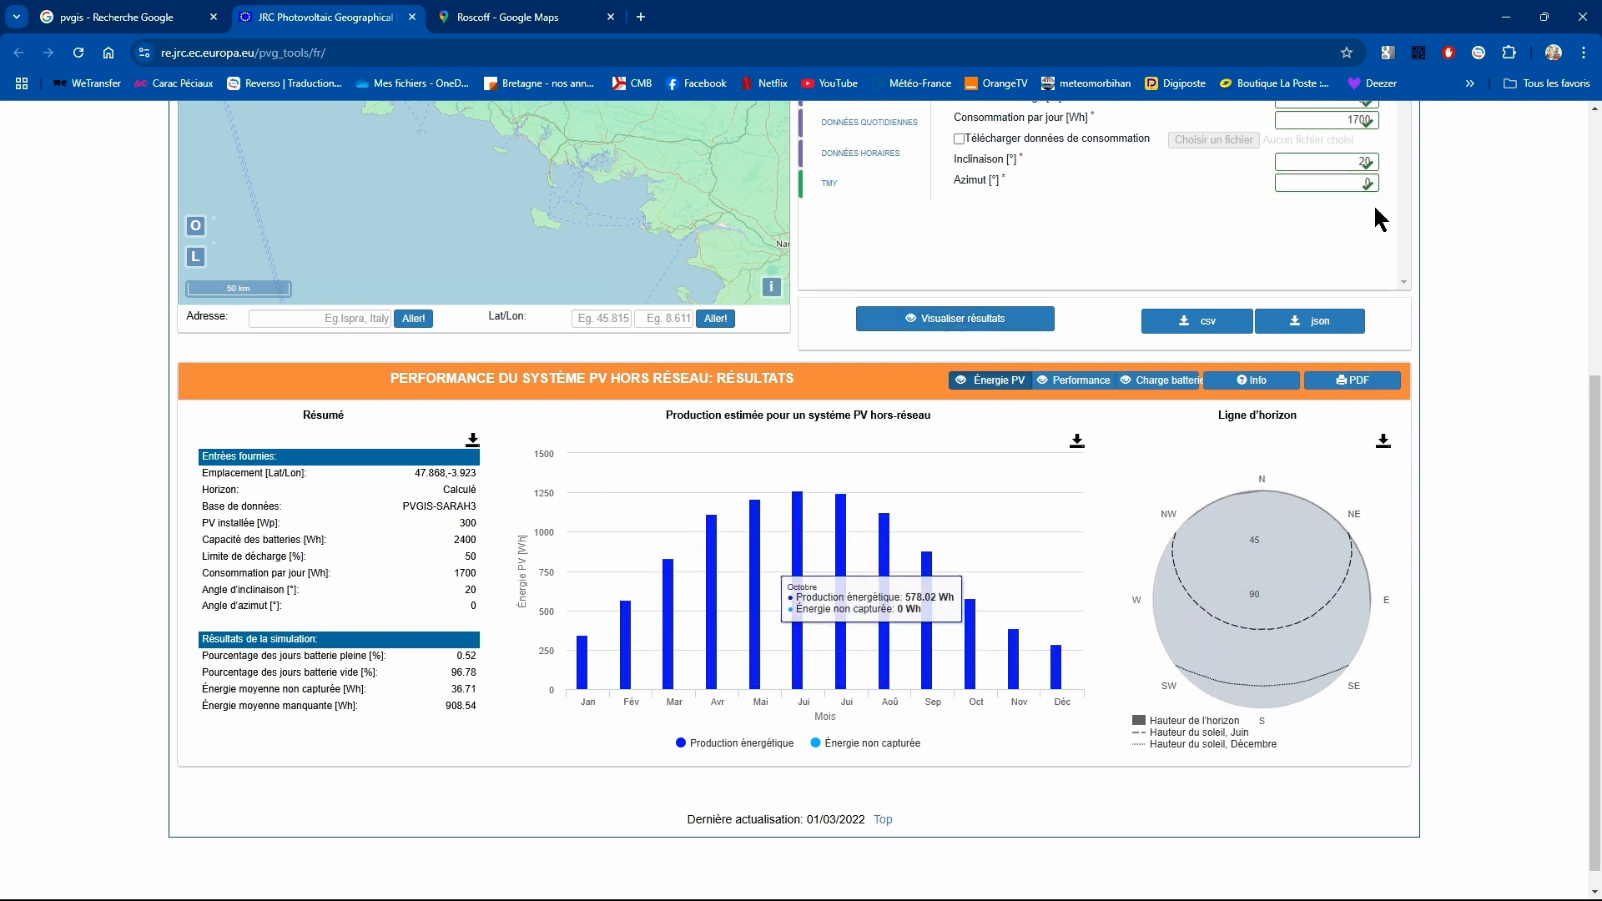
# - Set the azimuth to -90° with the 20° inclination and refresh the simulation results
pyautogui.click(1356, 182)
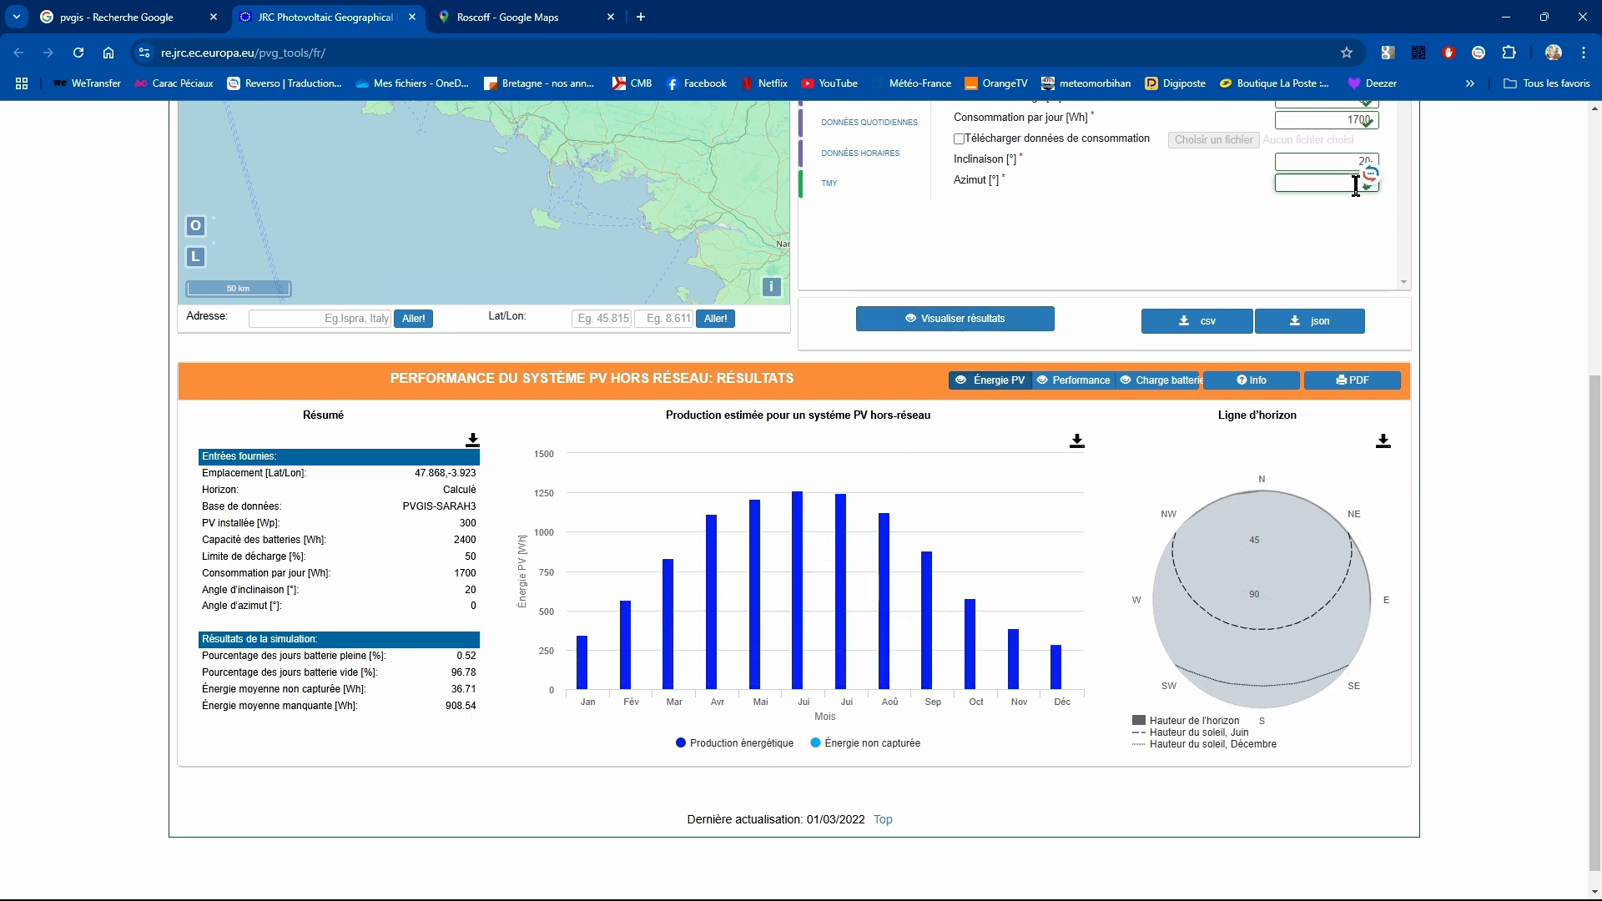
pyautogui.click(1356, 183)
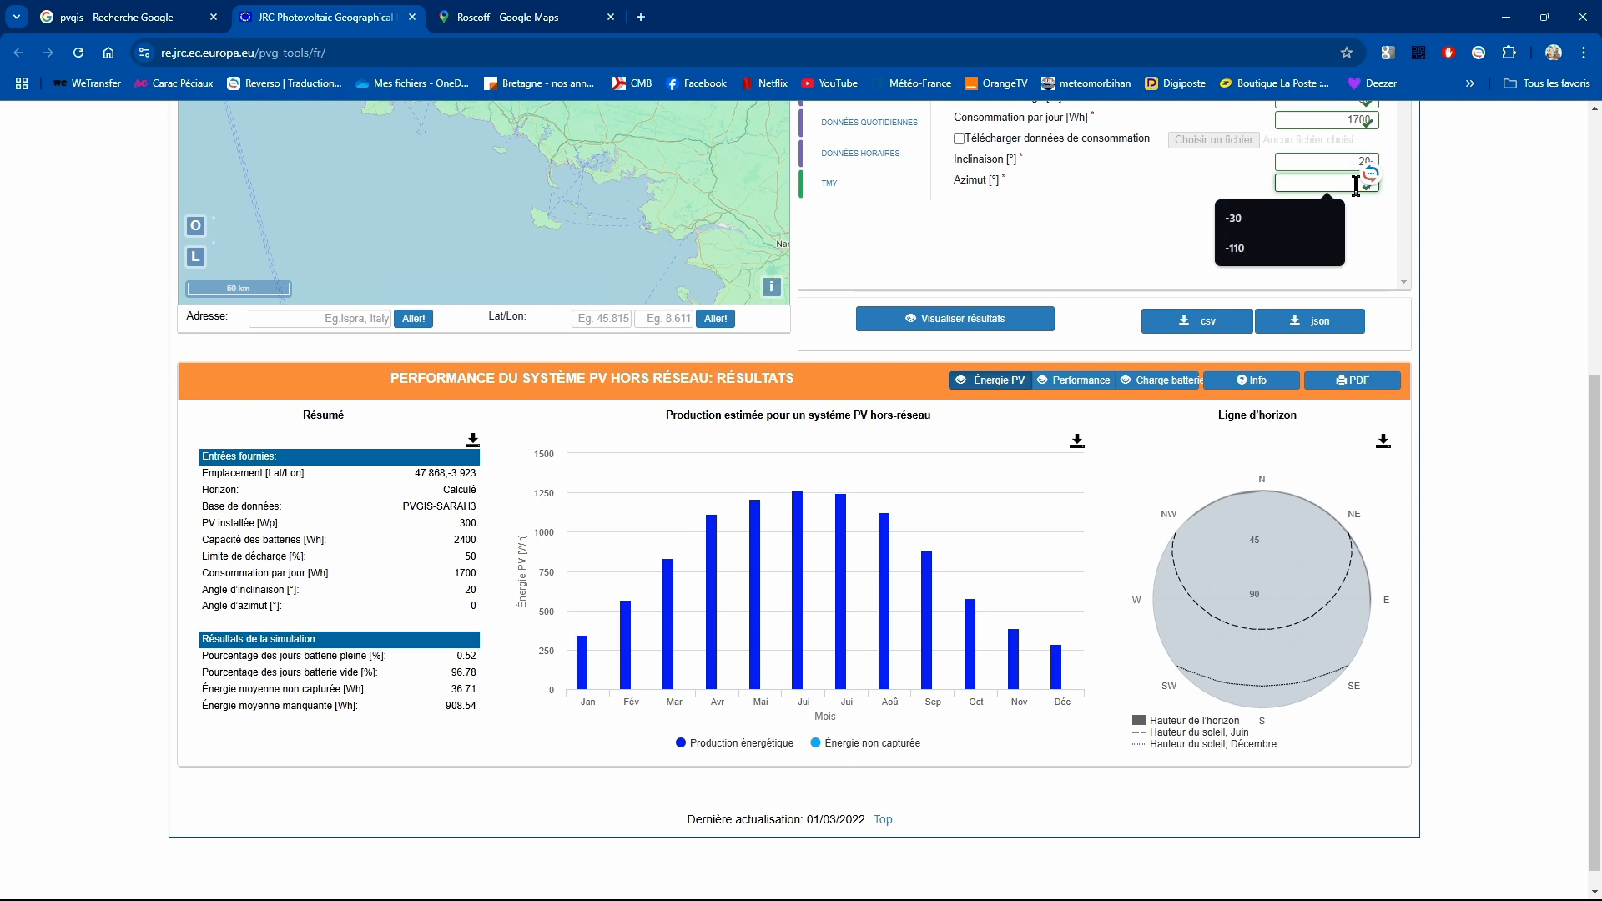
pyautogui.write('-')
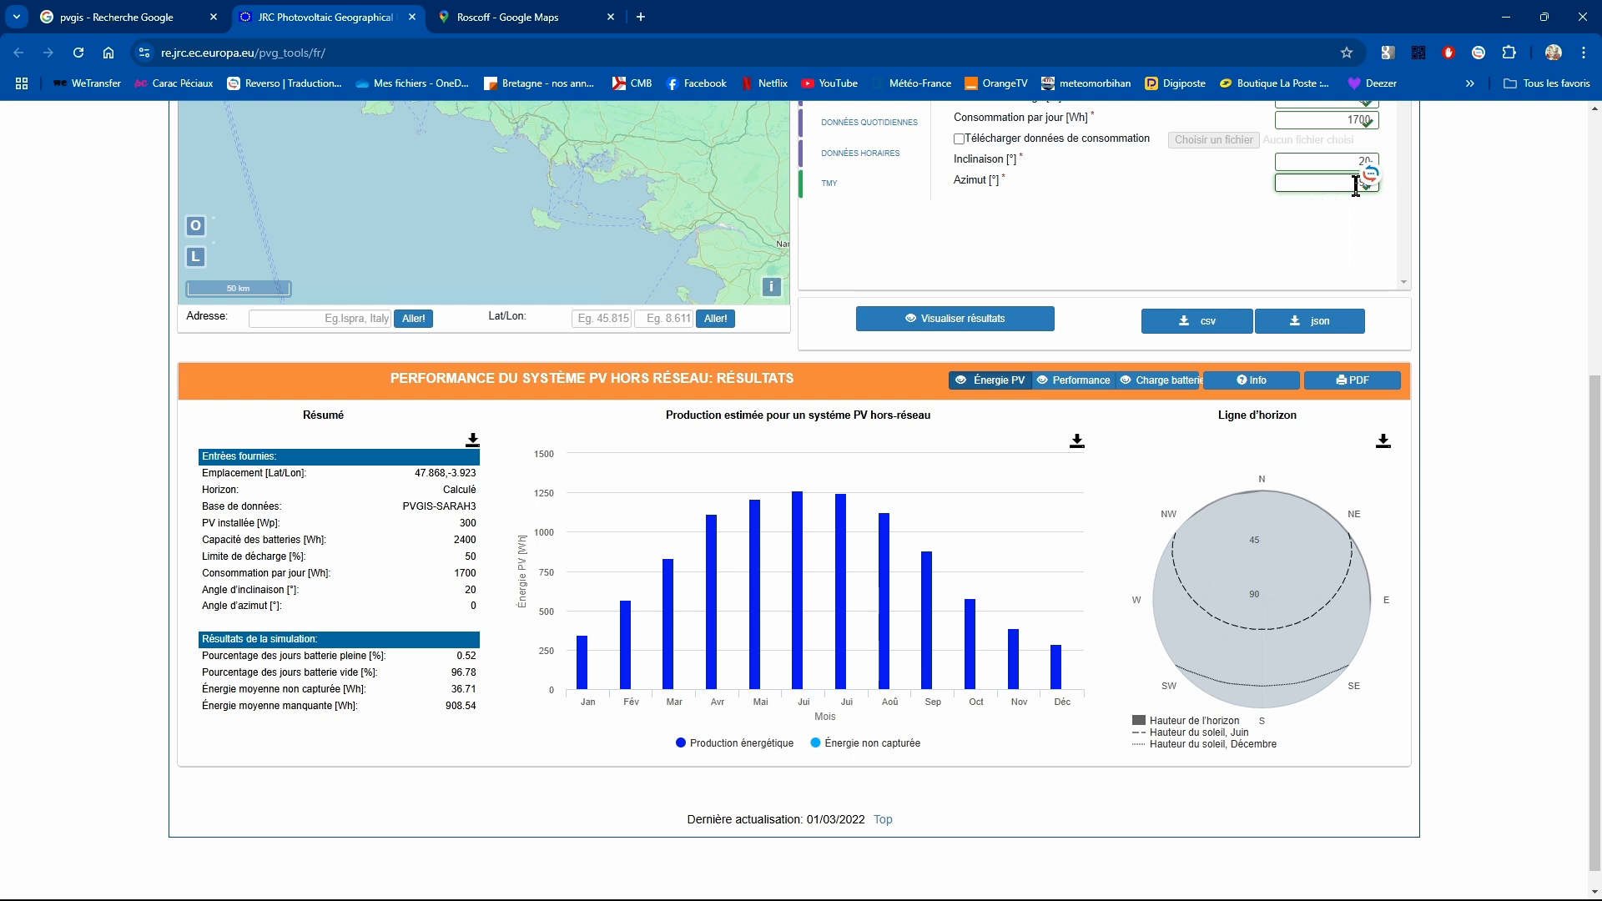
pyautogui.write('90')
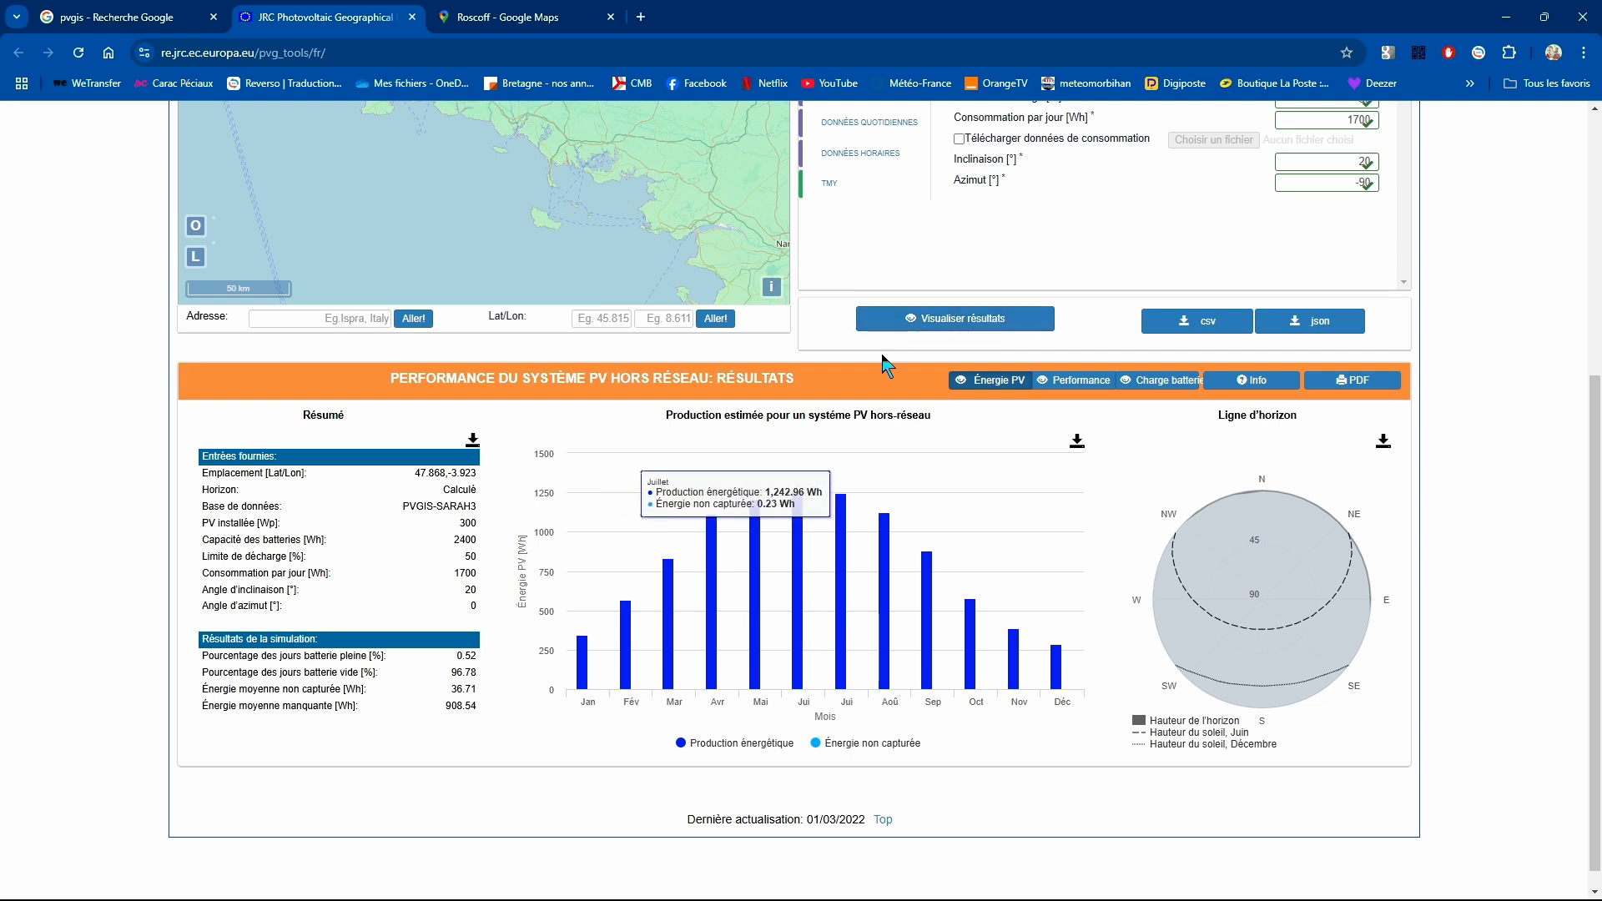
pyautogui.click(911, 326)
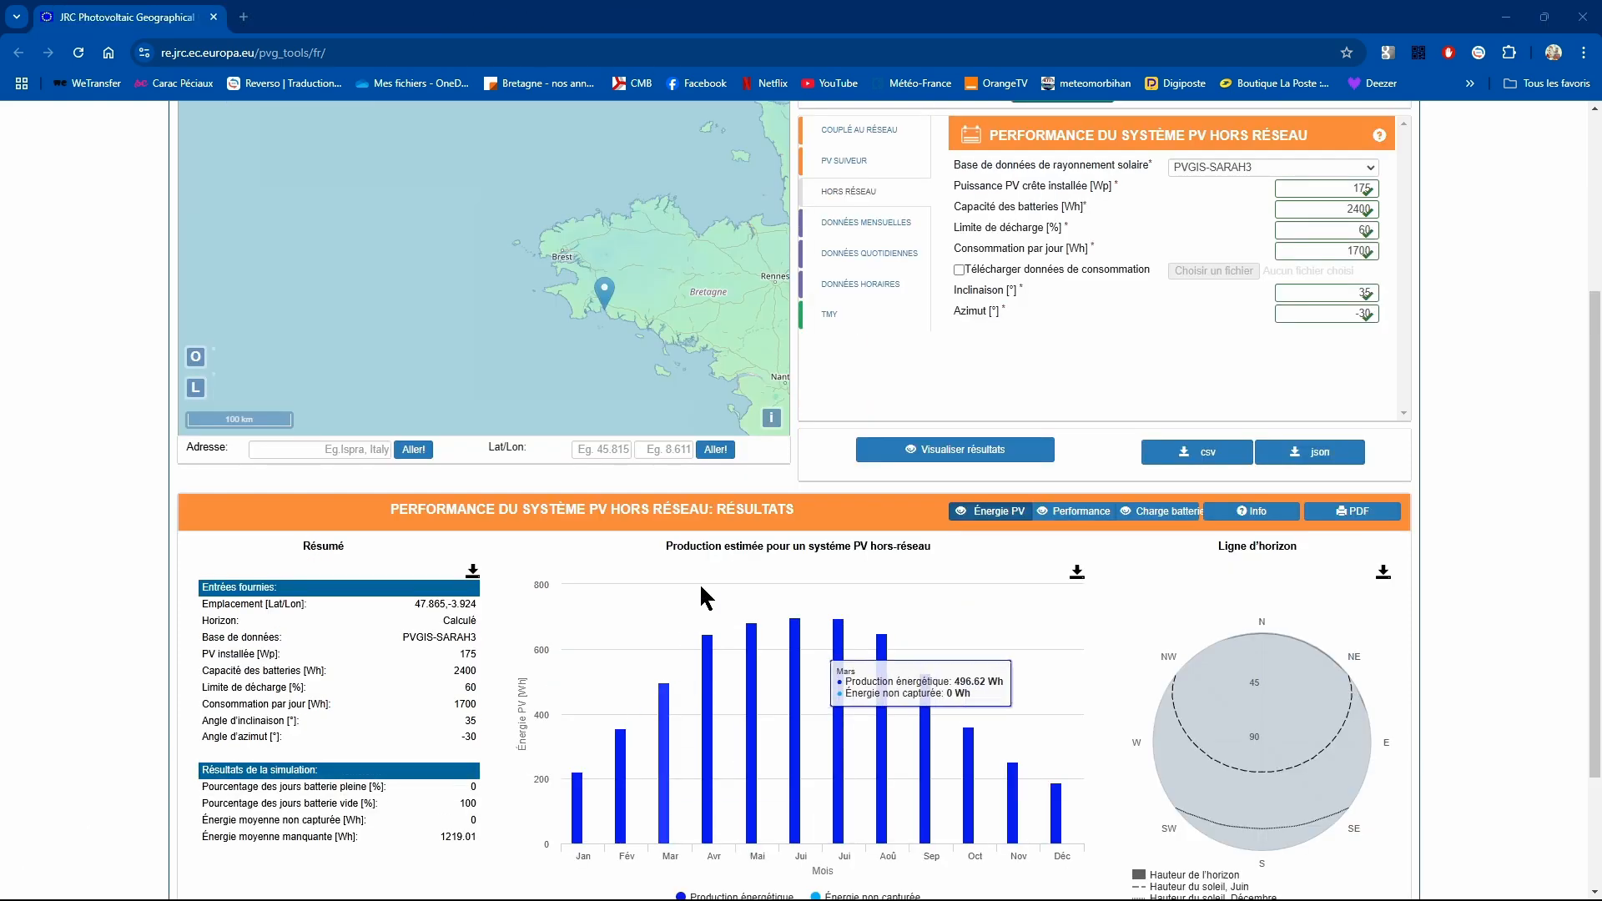
# - Review the 175 Wp off-grid simulation and place the browser window beside the workbook to compare its monthly production with the données sheet
pyautogui.scroll(3, 767, 425)
pyautogui.scroll(3, 768, 440)
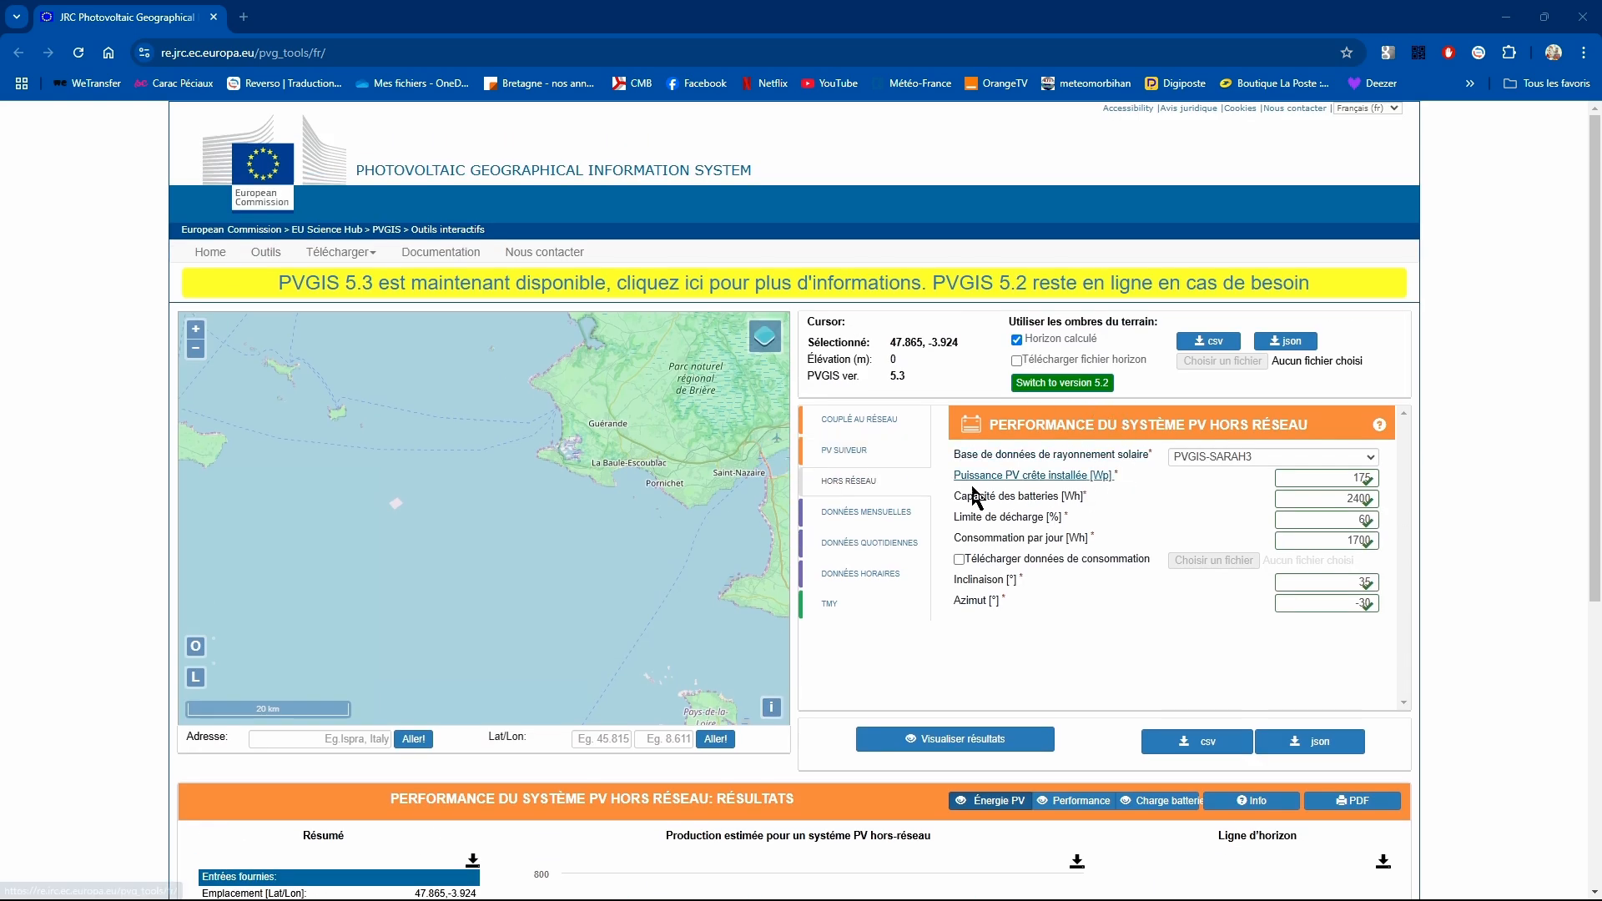
pyautogui.scroll(-3, 1073, 608)
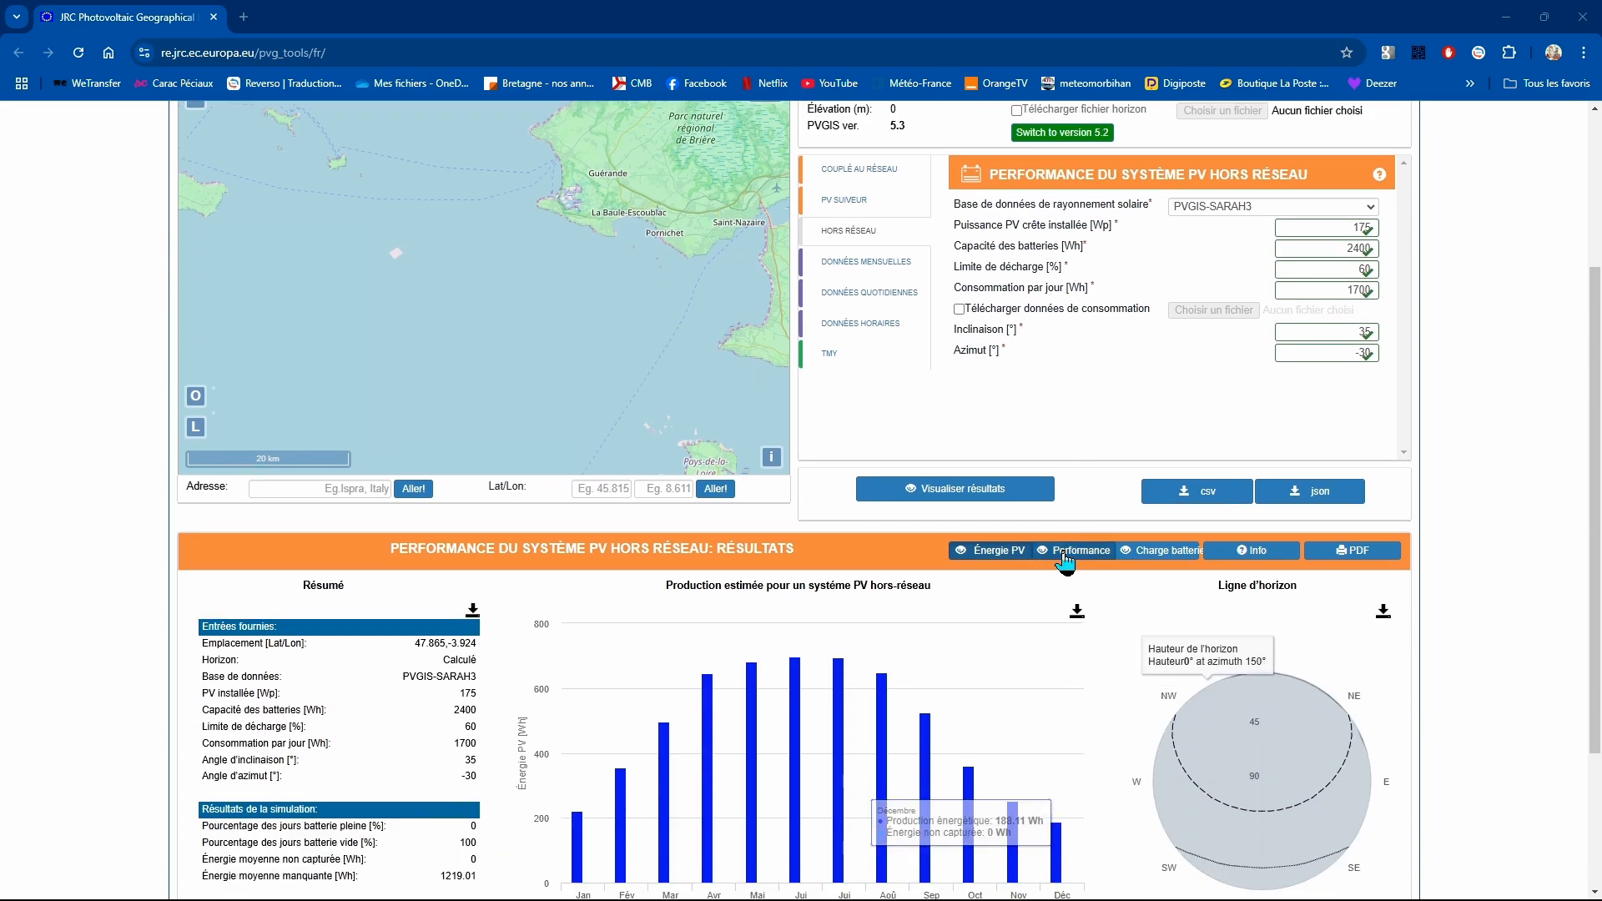
pyautogui.scroll(-2, 1080, 603)
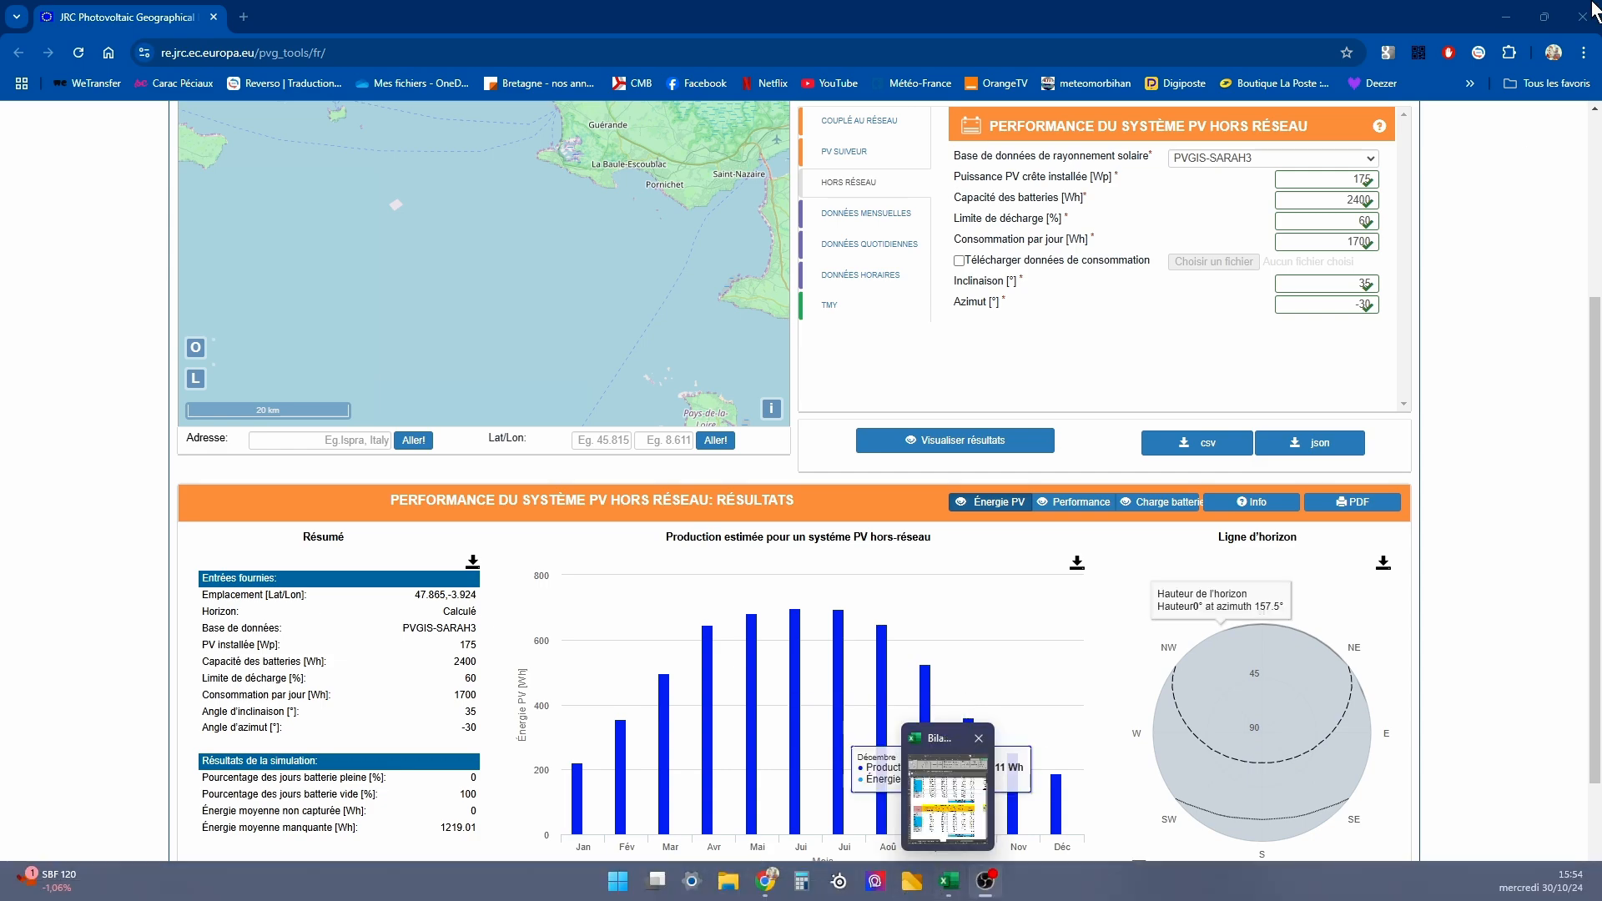
pyautogui.click(1545, 17)
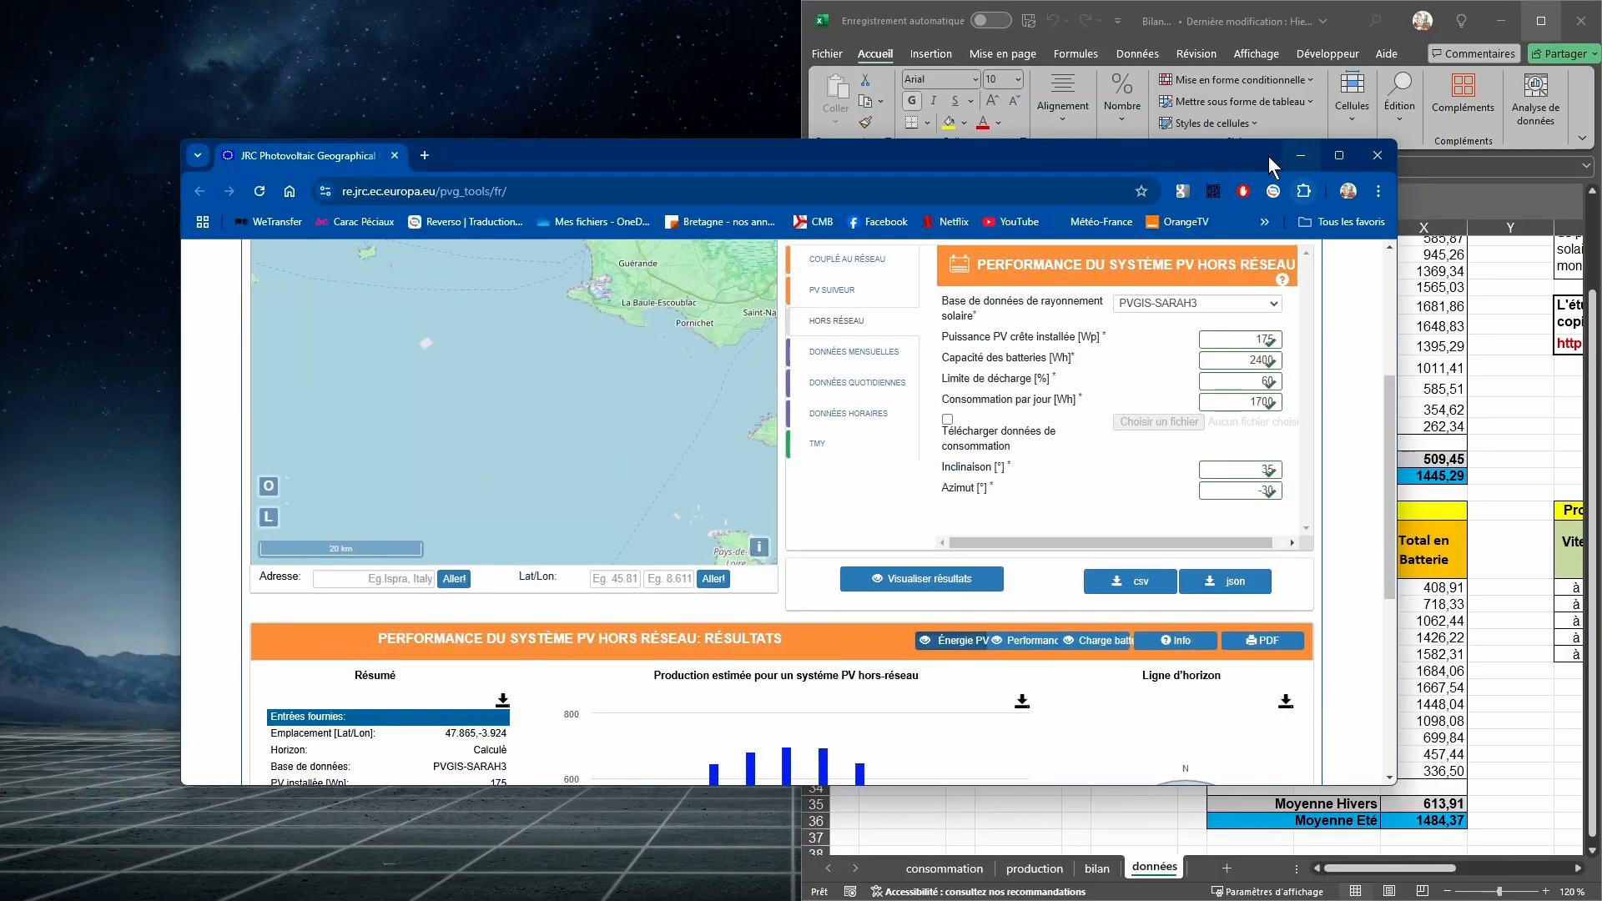
pyautogui.moveTo(1272, 165); pyautogui.dragTo(655, 51)
pyautogui.scroll(-3, 501, 585)
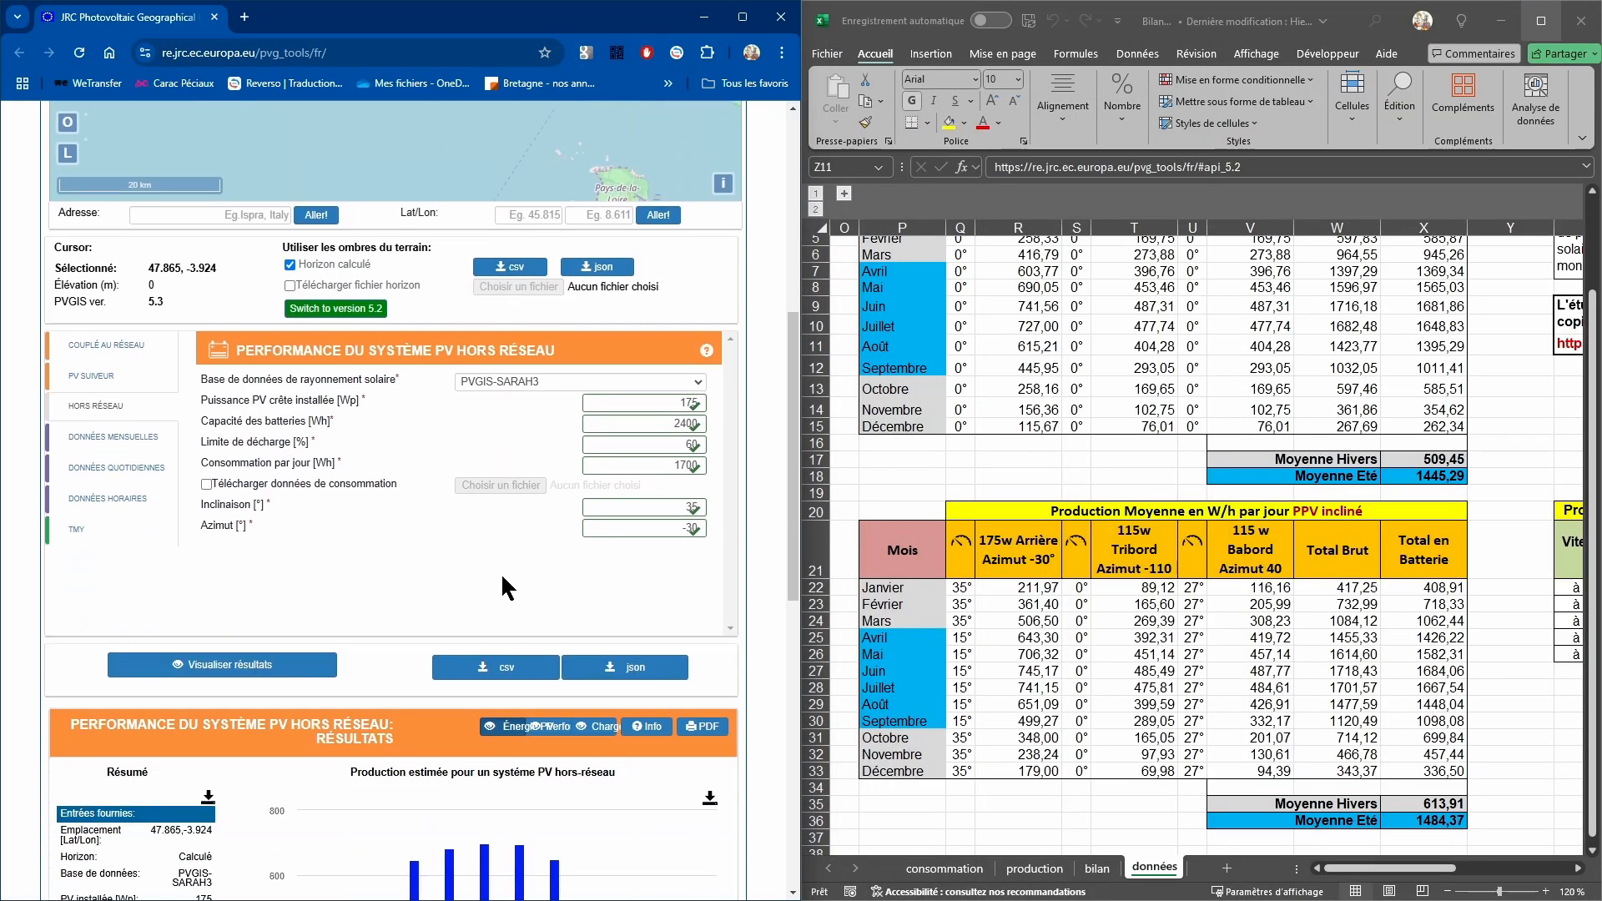
pyautogui.scroll(-3, 503, 577)
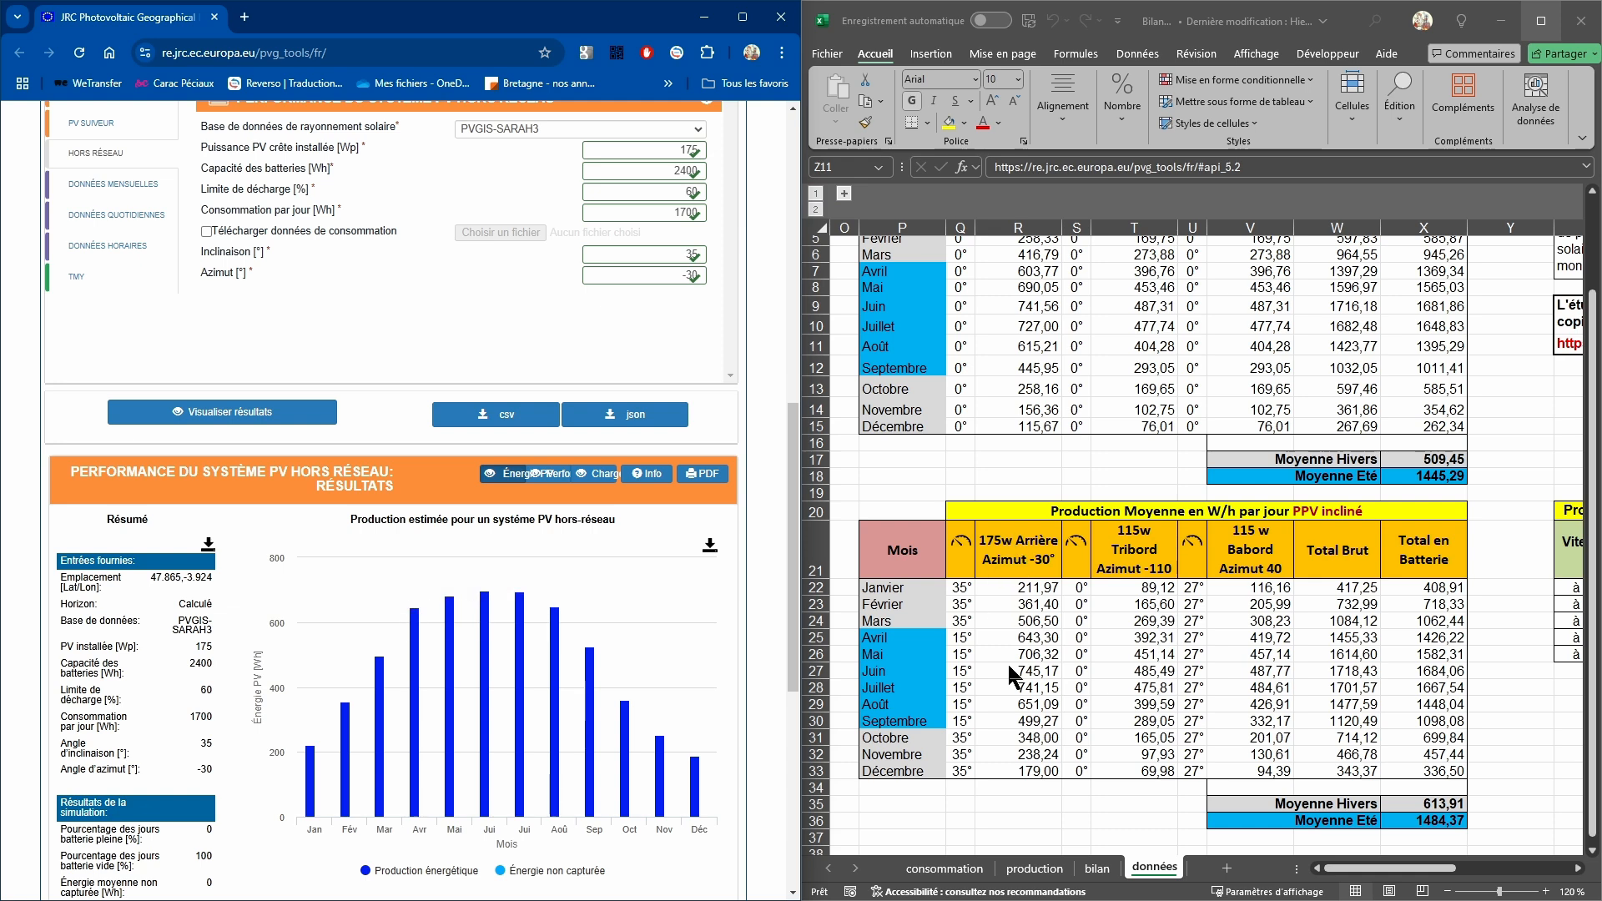
# - Maximize the energy balance workbook, compare the solar entries on the production sheet with the seasonal averages on données, and show the bilan sheet
pyautogui.scroll(1, 1001, 534)
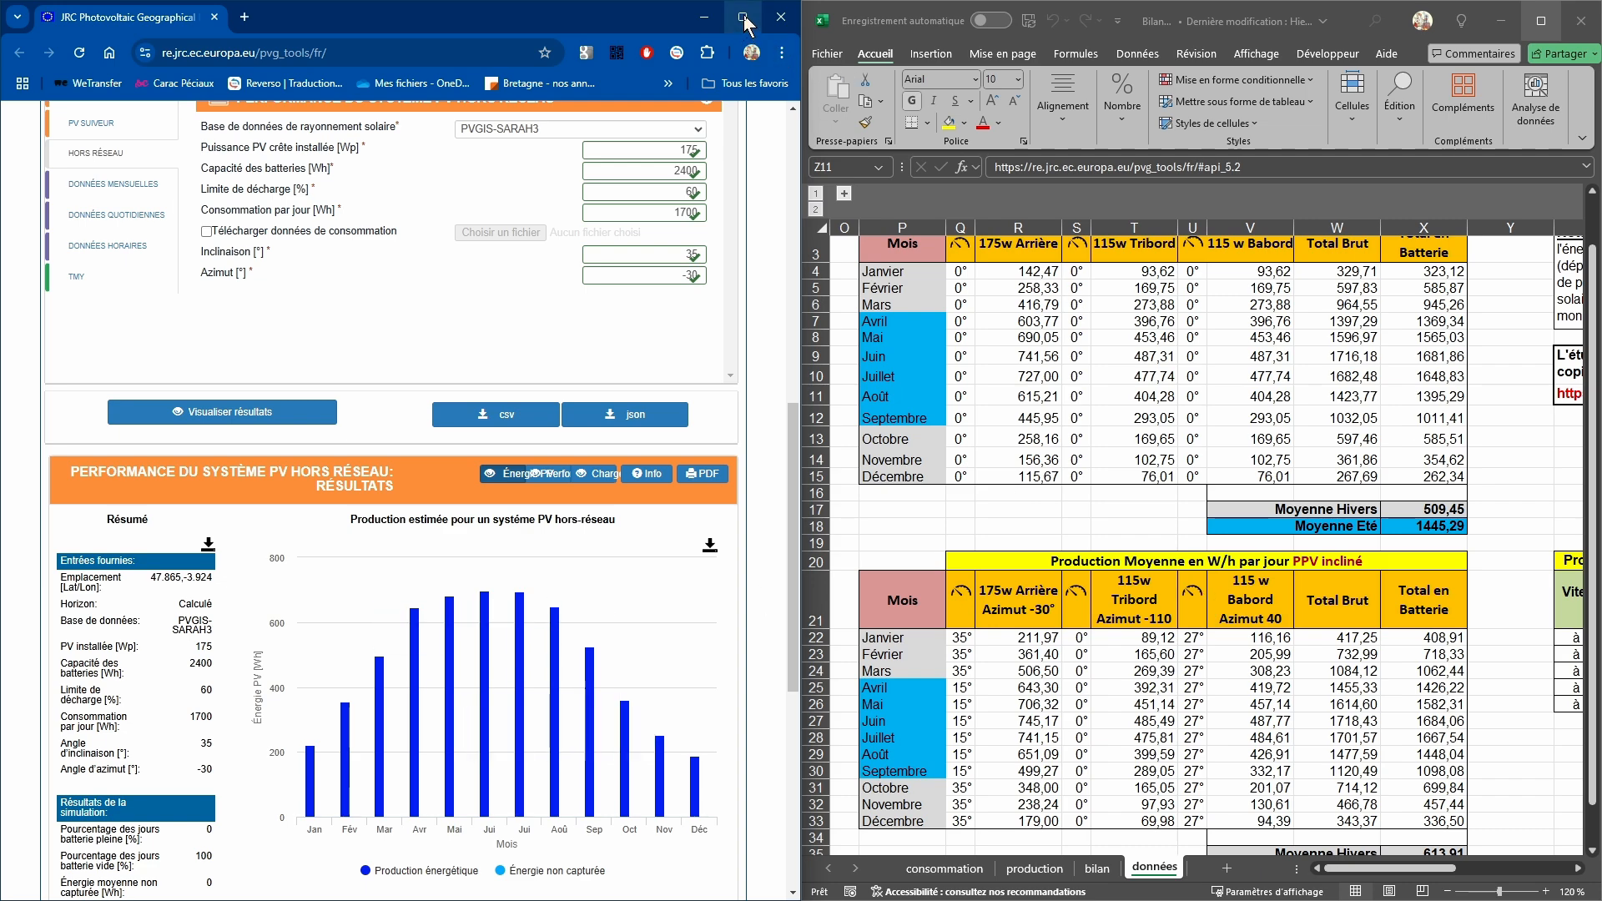
pyautogui.click(1541, 21)
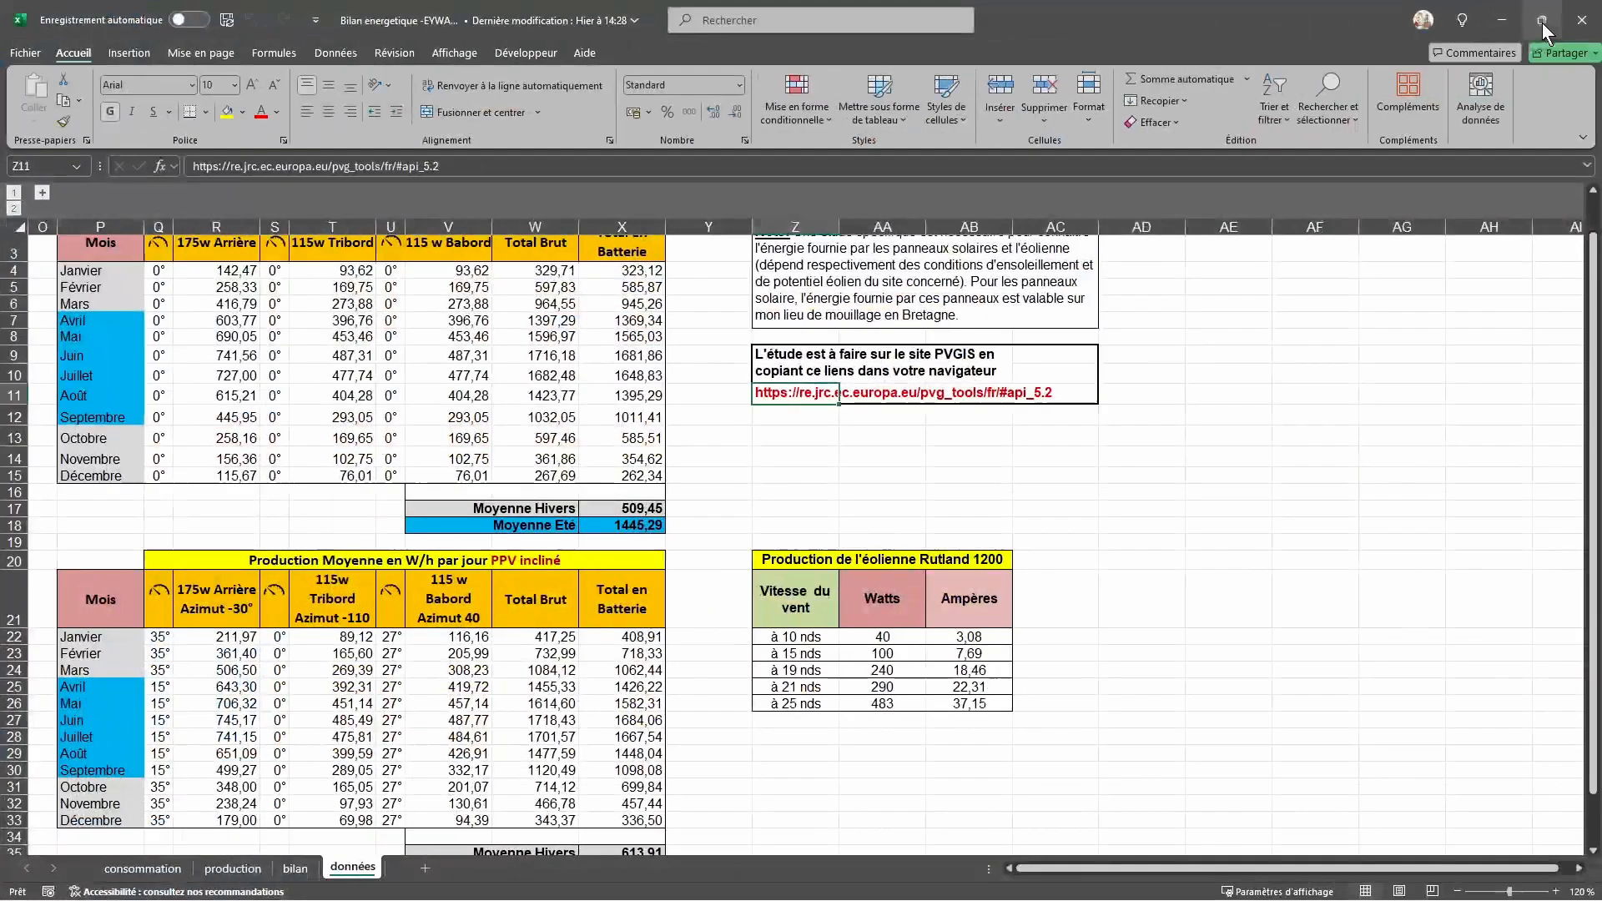
pyautogui.click(222, 873)
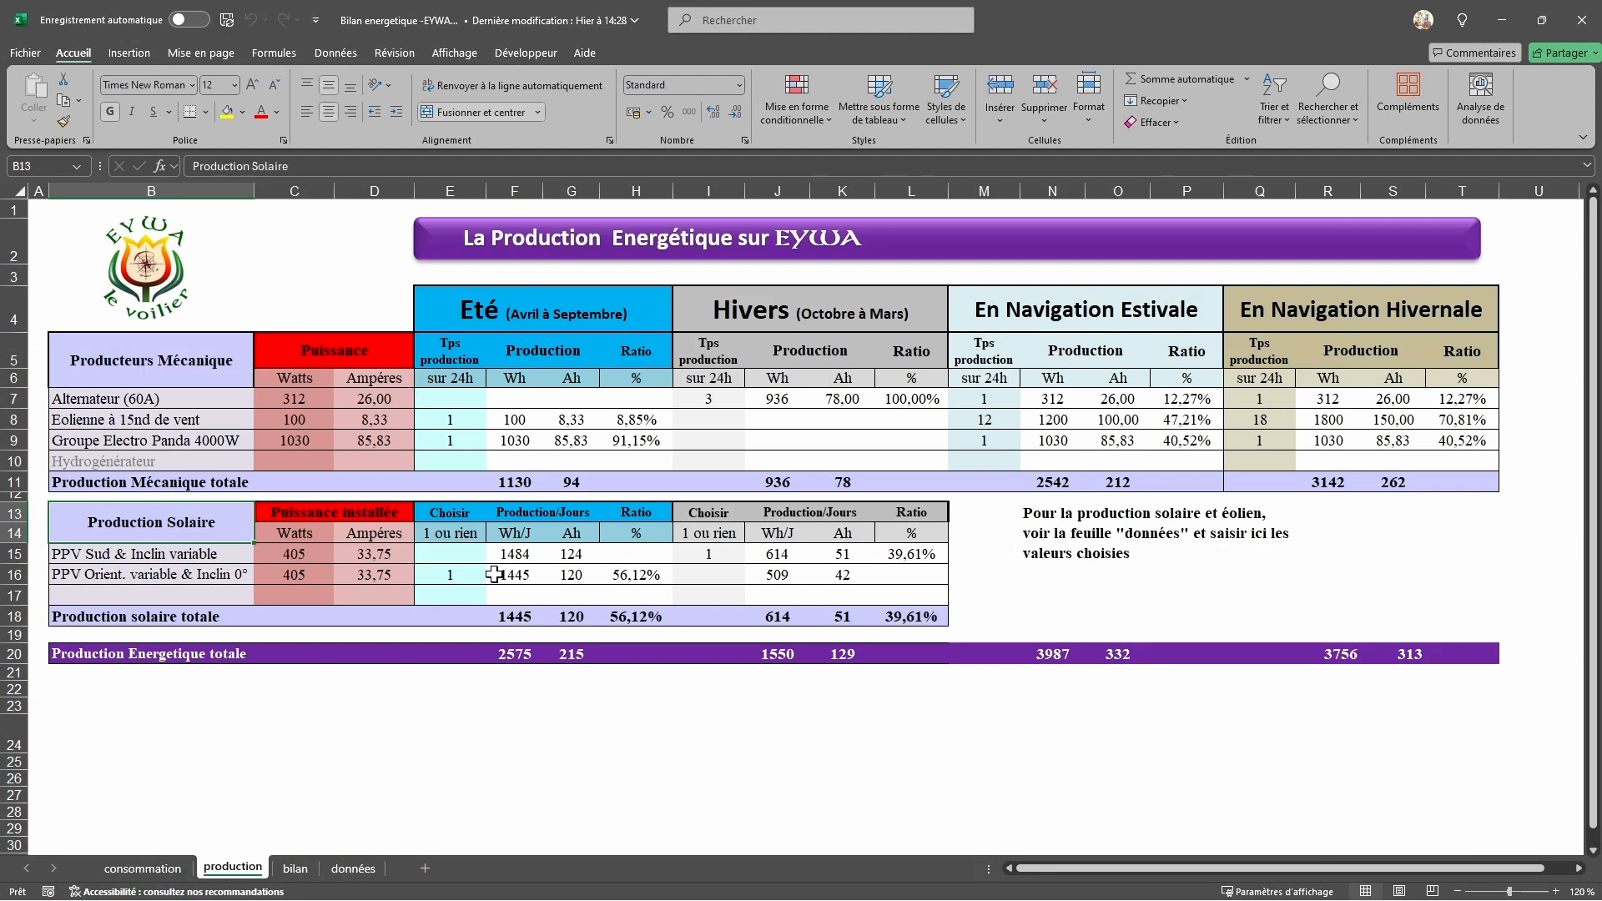
pyautogui.click(353, 869)
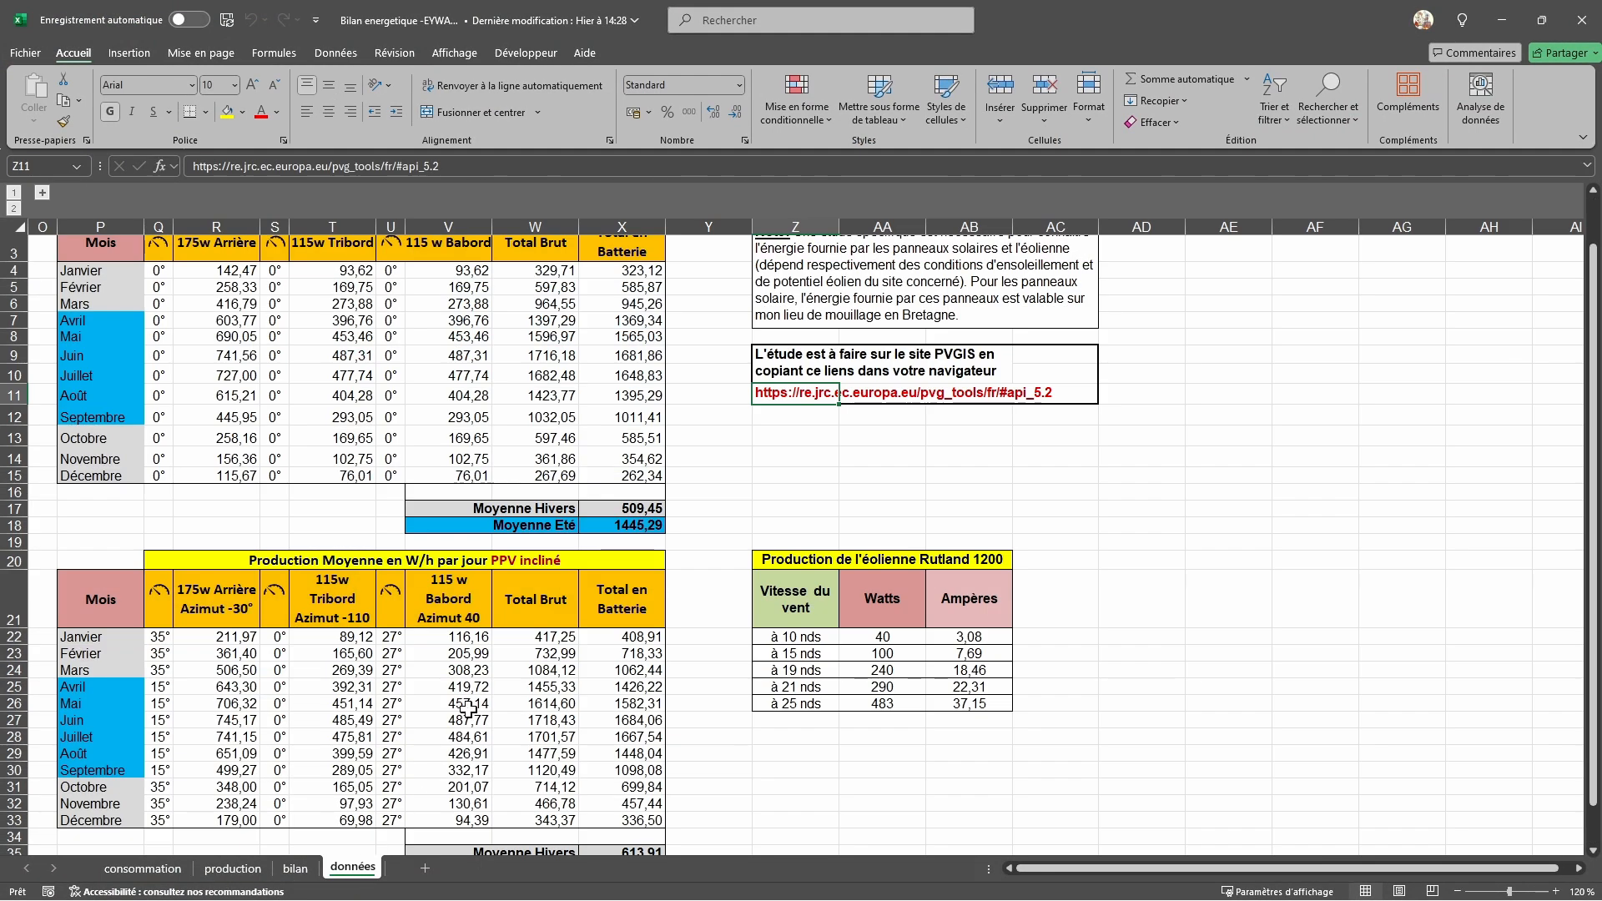
pyautogui.scroll(-2, 536, 701)
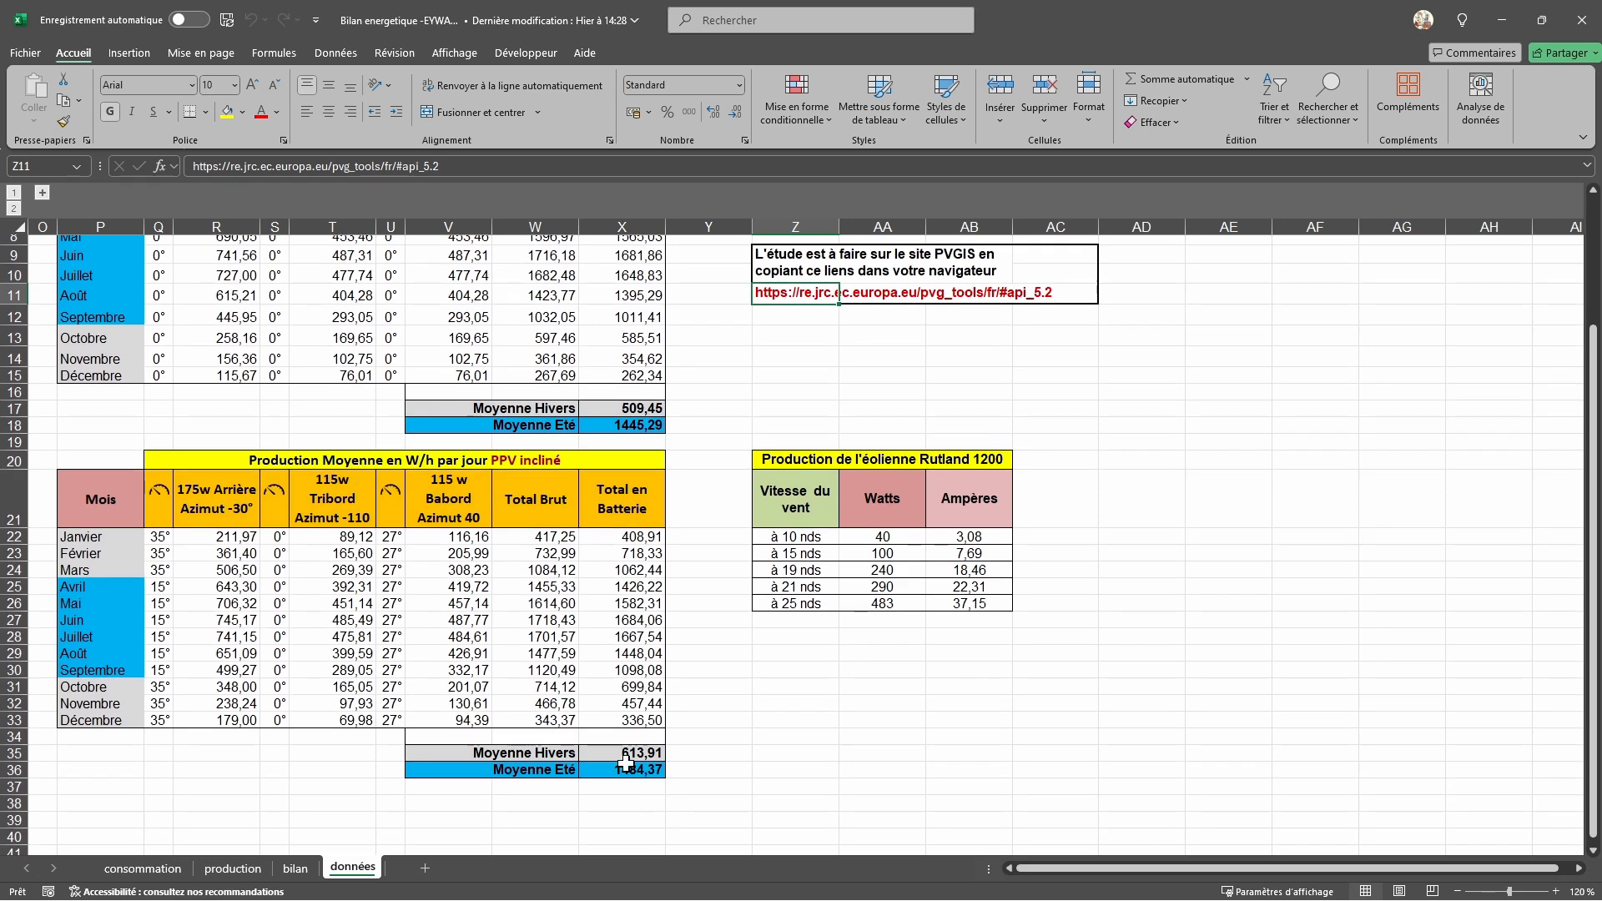
pyautogui.hotkey('ctrl', 'pageup')
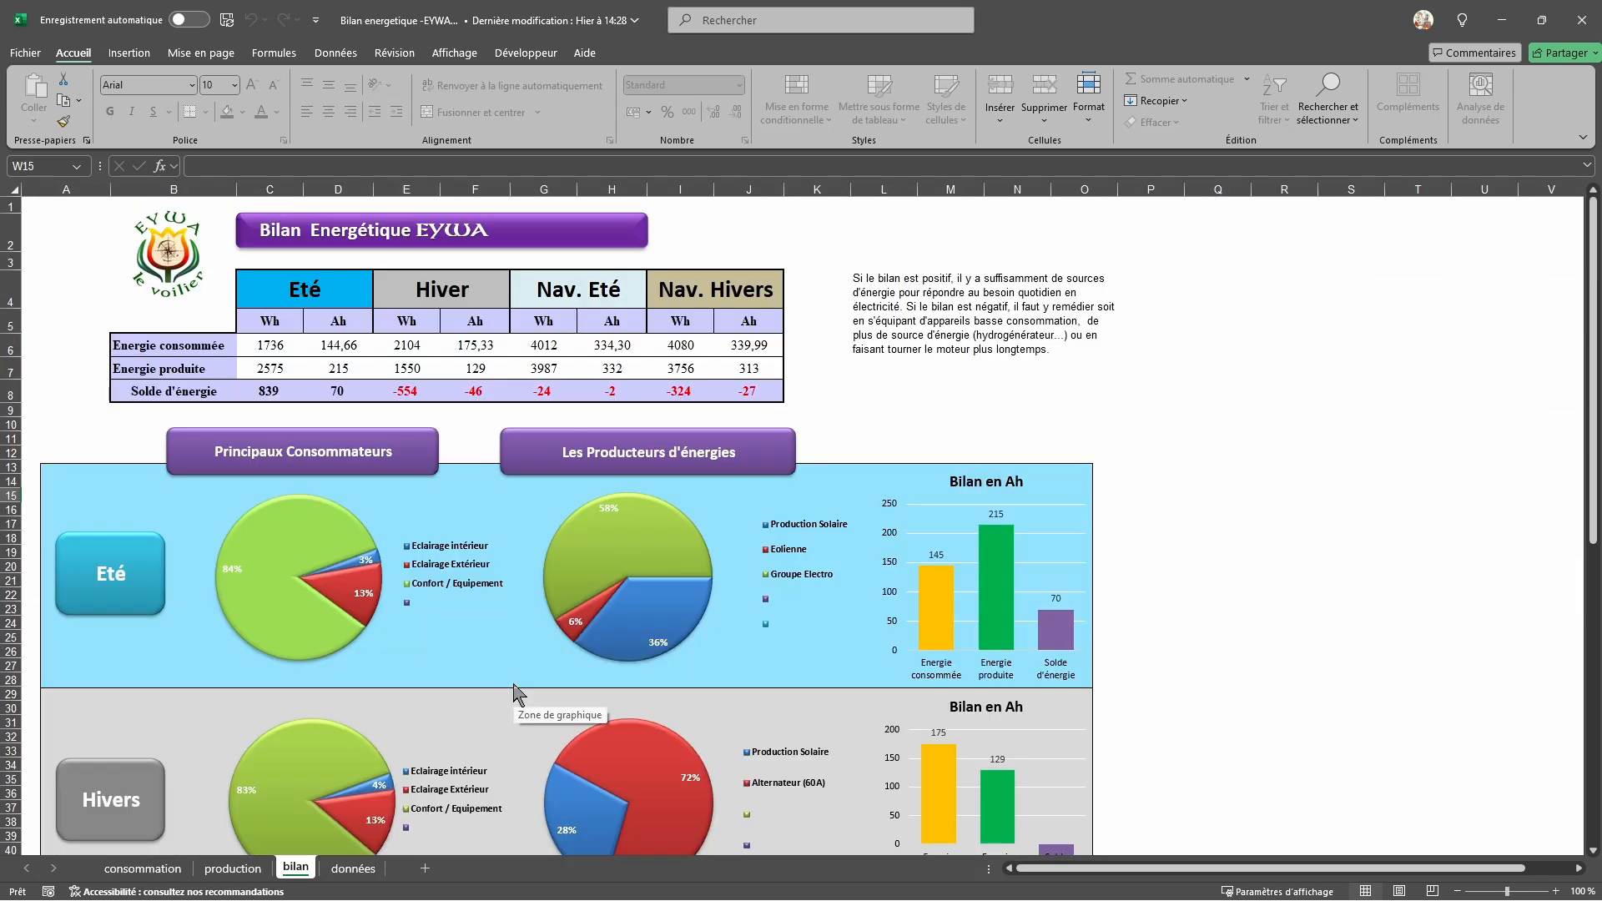